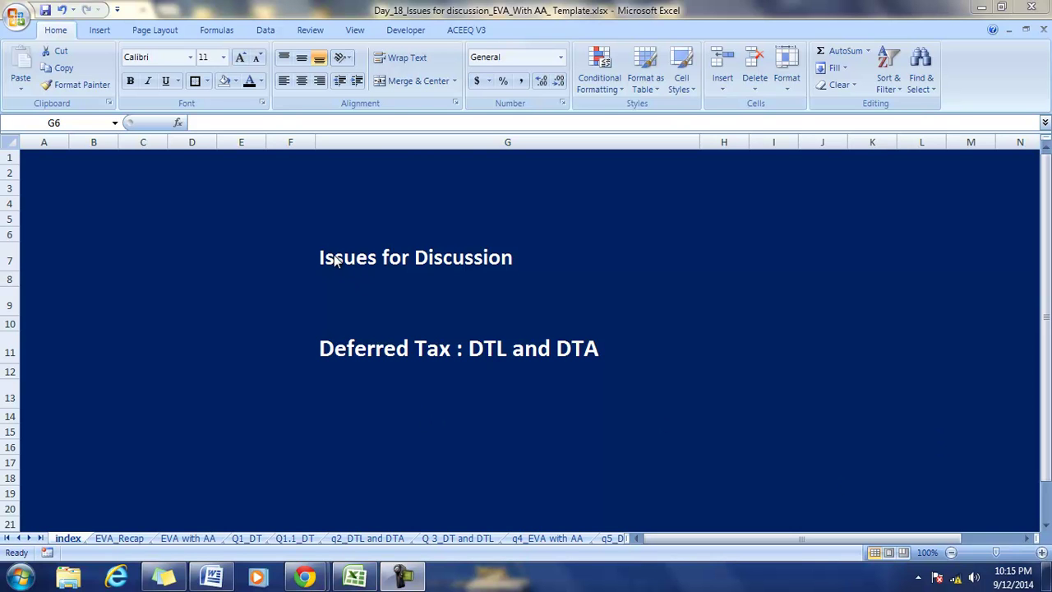
Review the Issues for Discussion and Deferred Tax: DTL and DTA headings, dismissing the colour-scheme prompt
{"action": "left_click", "coordinate": [348, 260]}
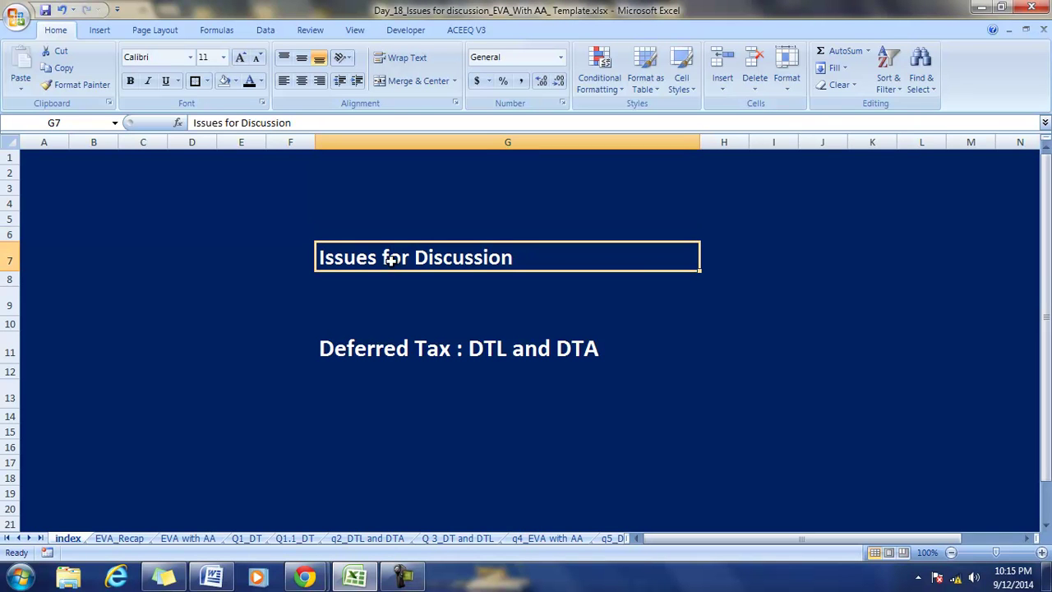
{"action": "left_click", "coordinate": [359, 356]}
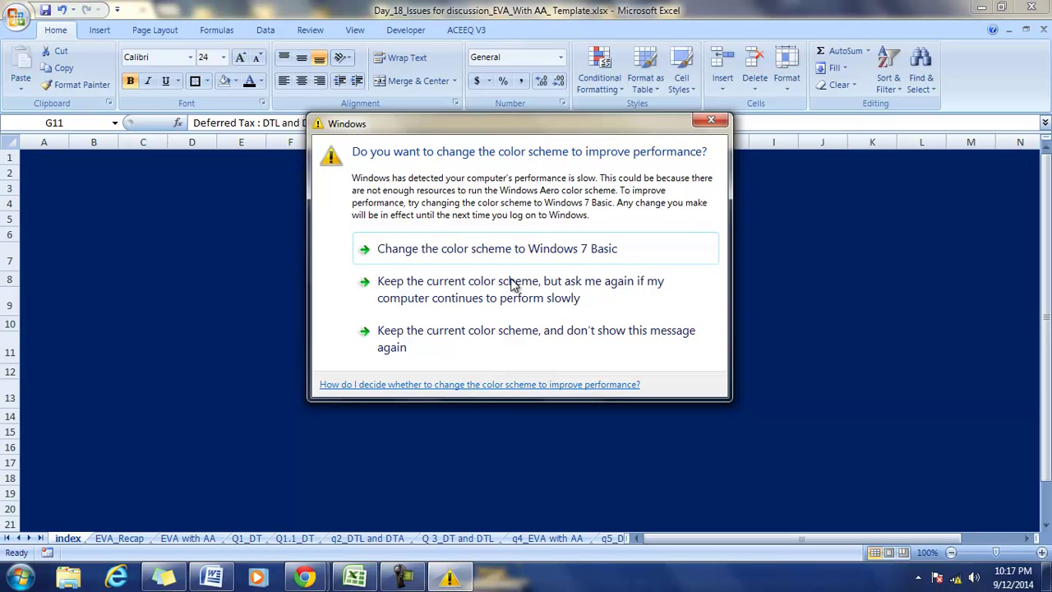
{"action": "left_click", "coordinate": [711, 120]}
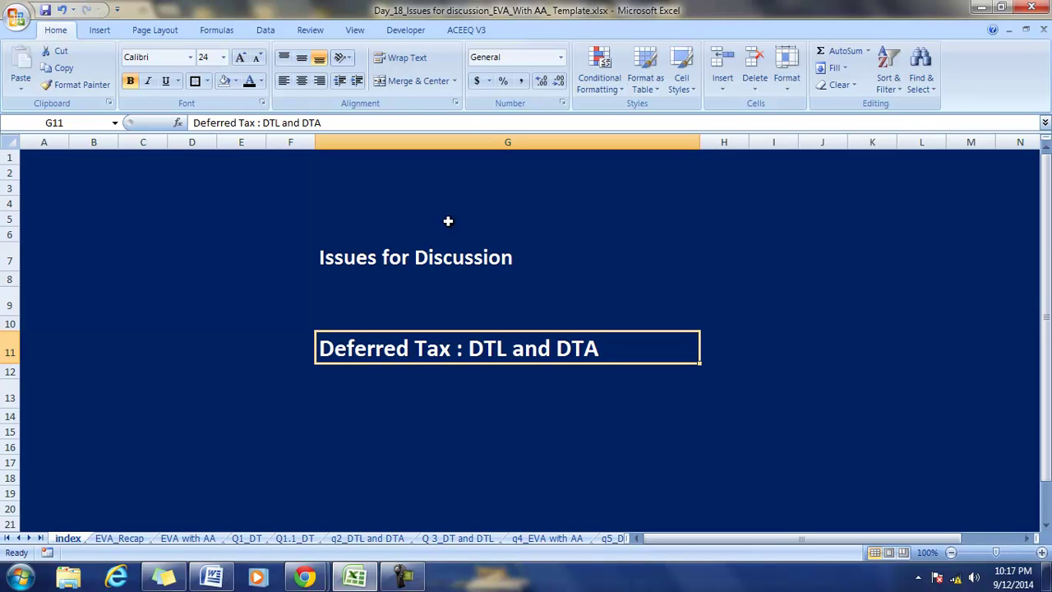
Switch to the Q1.1_DT sheet, select its yearly transactions table, and scroll back to column B
{"action": "mouse_move", "coordinate": [212, 576]}
{"action": "left_click", "coordinate": [295, 539]}
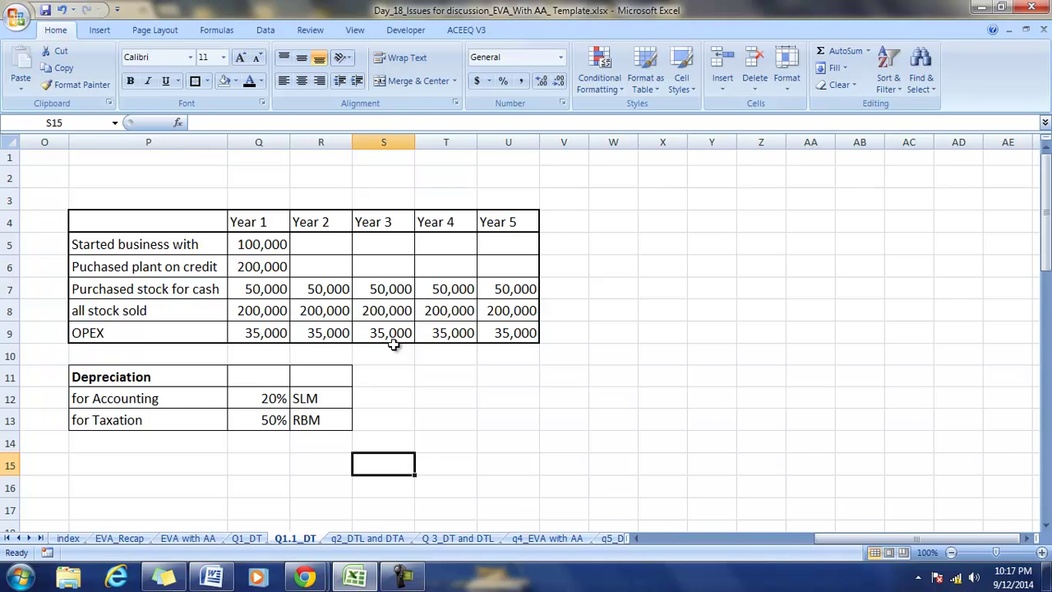
{"action": "left_click_drag", "start_coordinate": [107, 223], "coordinate": [512, 333]}
{"action": "left_click_drag", "start_coordinate": [276, 220], "coordinate": [465, 230]}
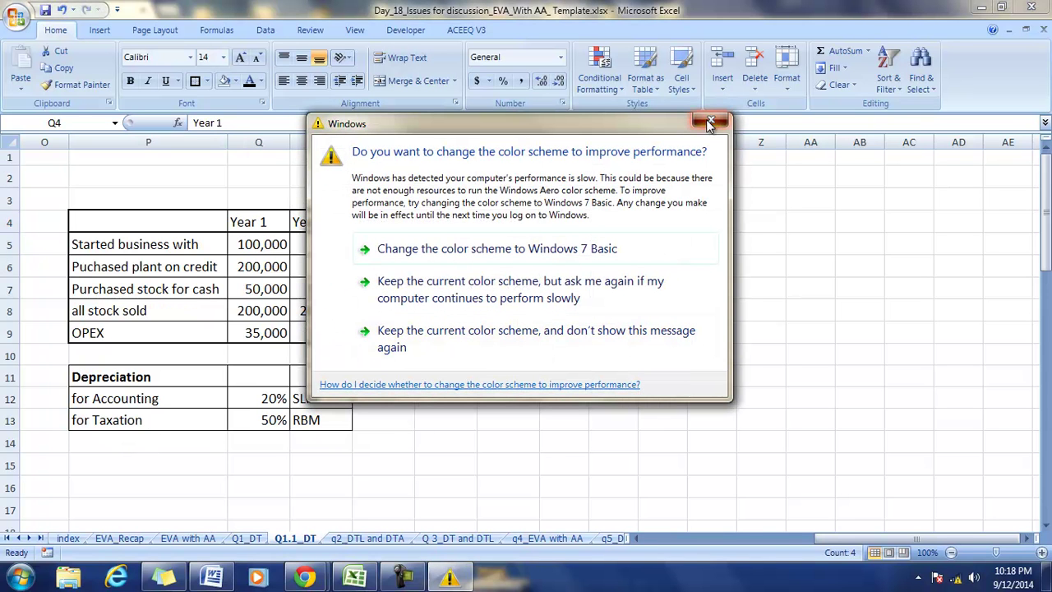
{"action": "left_click", "coordinate": [710, 123]}
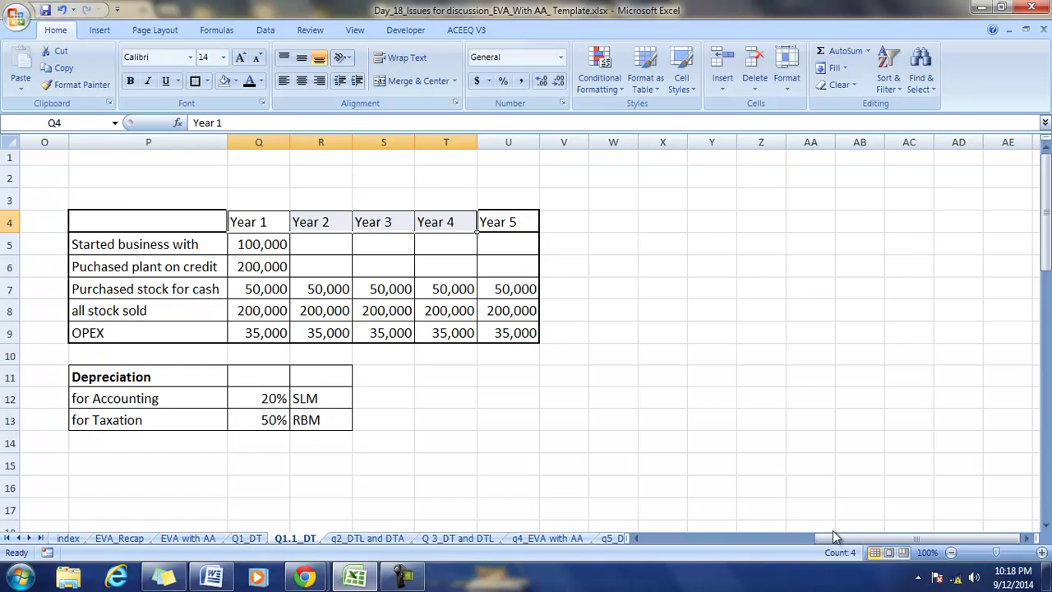
{"action": "left_click_drag", "start_coordinate": [839, 545], "coordinate": [667, 540]}
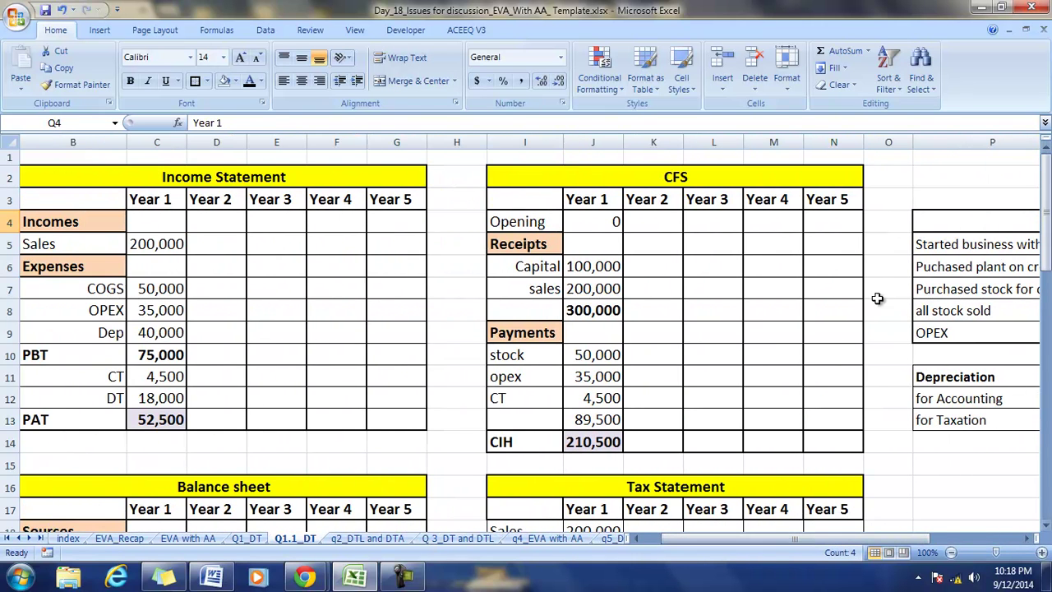
{"action": "left_click", "coordinate": [257, 176]}
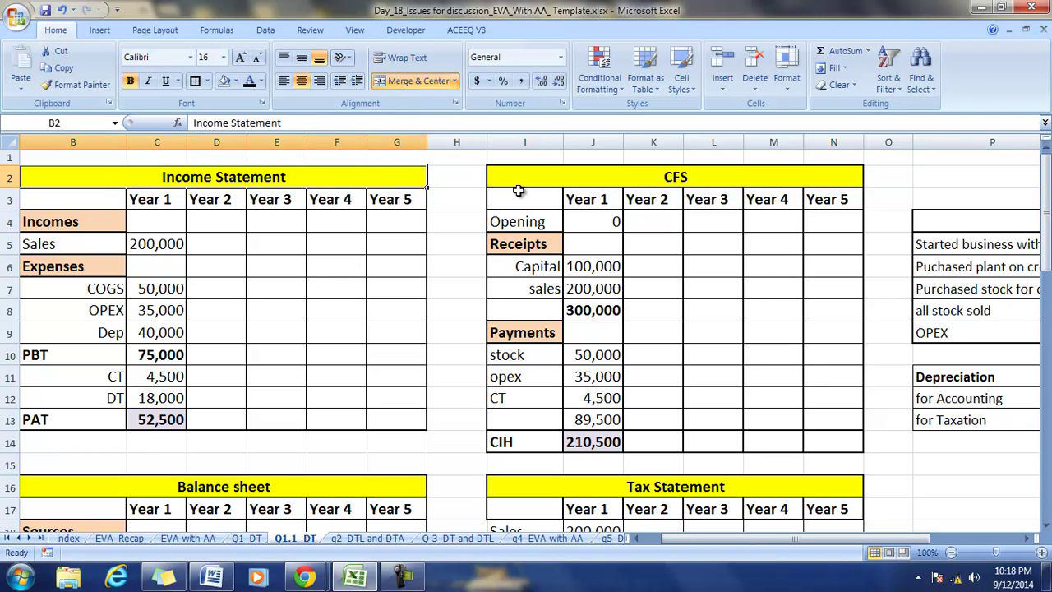
{"action": "left_click", "coordinate": [543, 179]}
{"action": "left_click", "coordinate": [281, 486]}
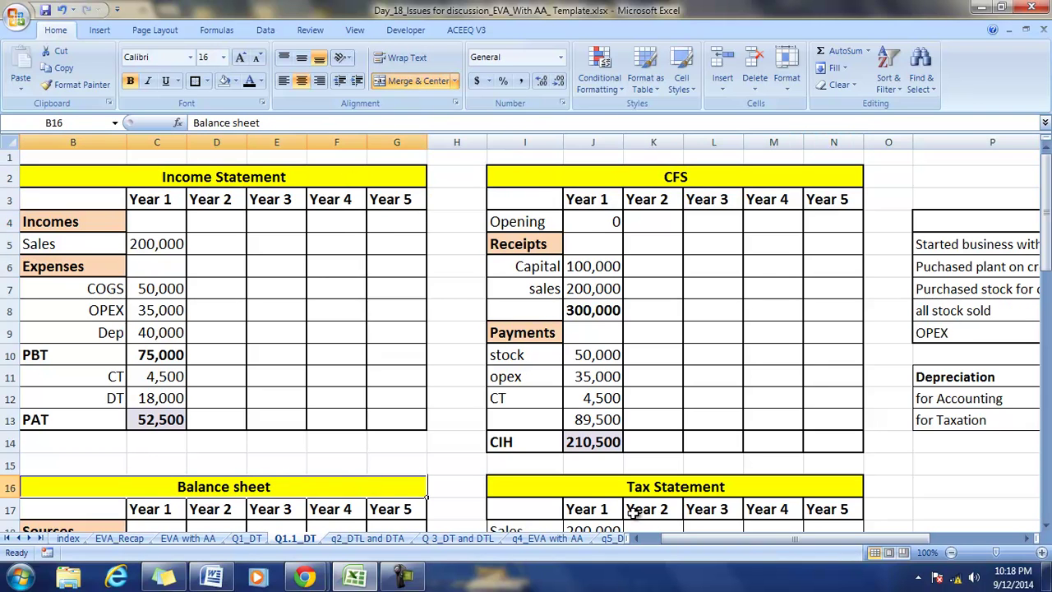
{"action": "left_click", "coordinate": [635, 488]}
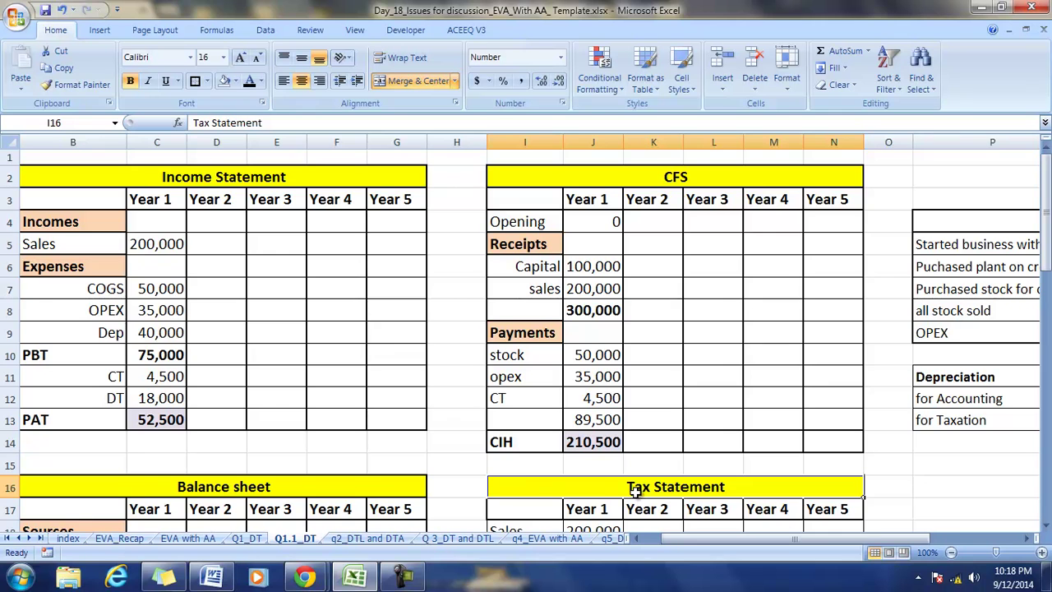
{"action": "left_click_drag", "start_coordinate": [794, 539], "coordinate": [734, 531]}
{"action": "left_click", "coordinate": [600, 262]}
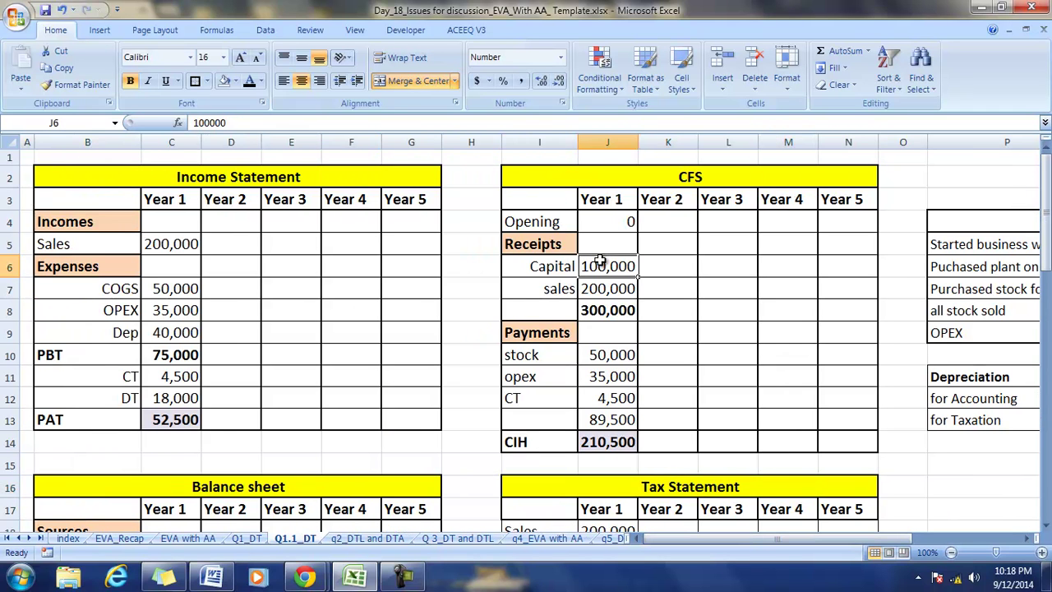
Try Trace Precedents from the Formulas tab, acknowledge the no-formula warning, and select Year 1 Sales C5
{"action": "left_click", "coordinate": [211, 30]}
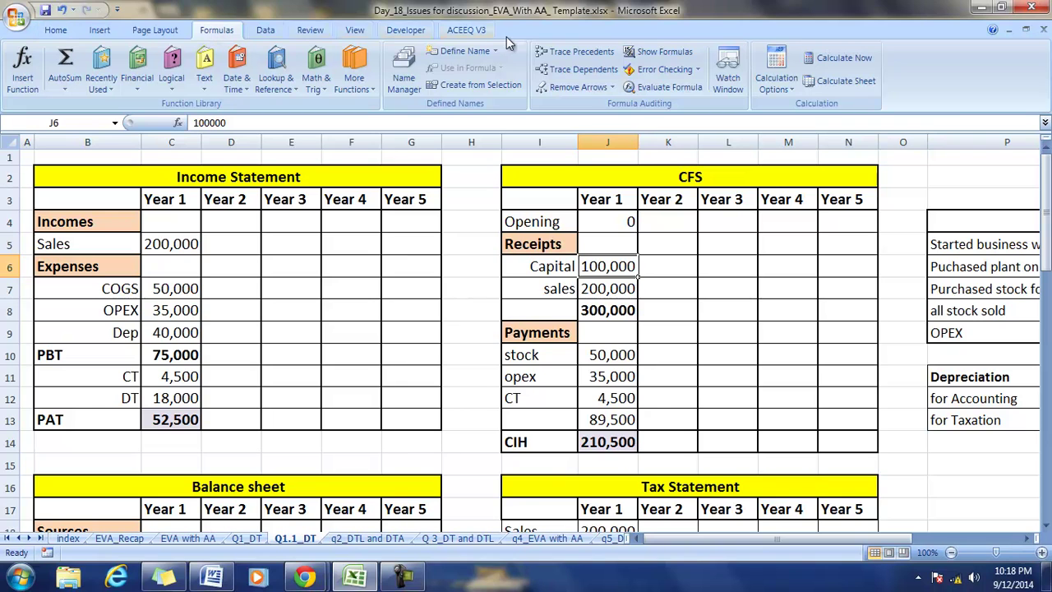
{"action": "left_click", "coordinate": [578, 50]}
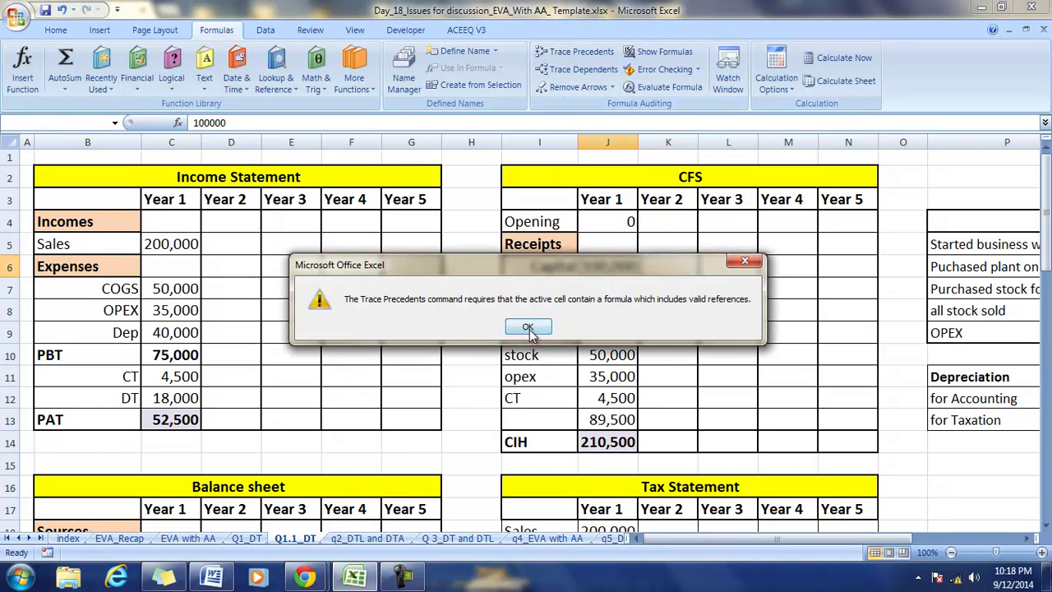
{"action": "left_click", "coordinate": [528, 327]}
{"action": "left_click", "coordinate": [171, 240]}
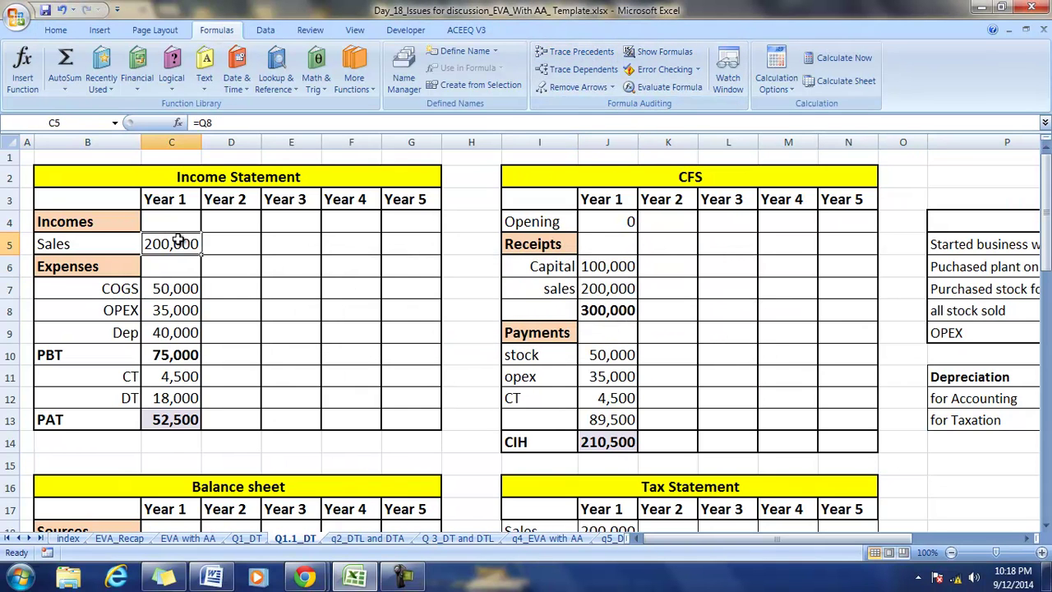
Trace the Balance sheet Capital in C19 back to its source data on the right
{"action": "scroll", "coordinate": [284, 420], "scroll_direction": "down", "scroll_amount": 1}
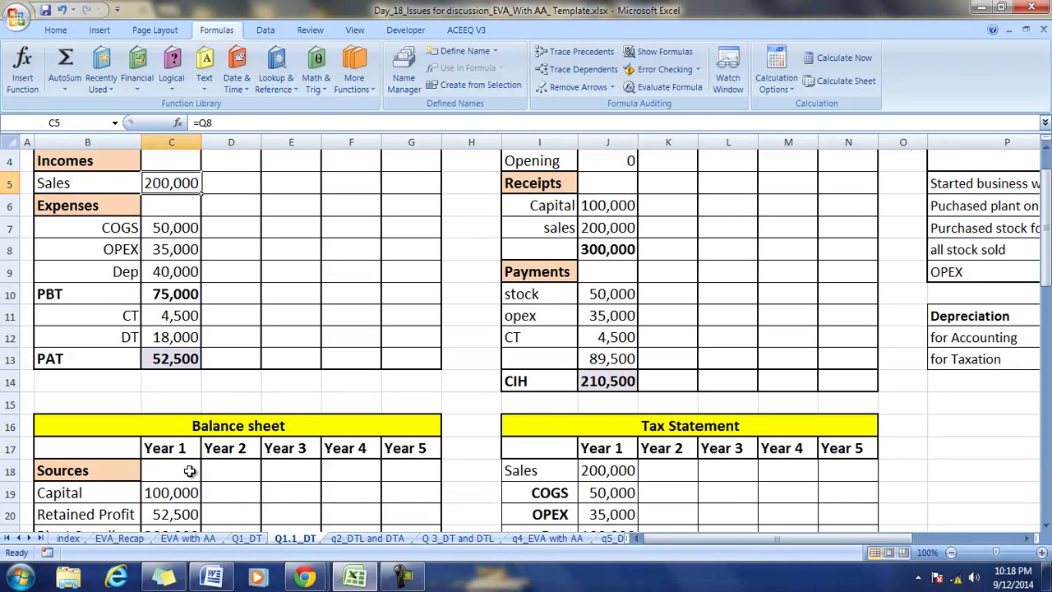
{"action": "left_click", "coordinate": [167, 491]}
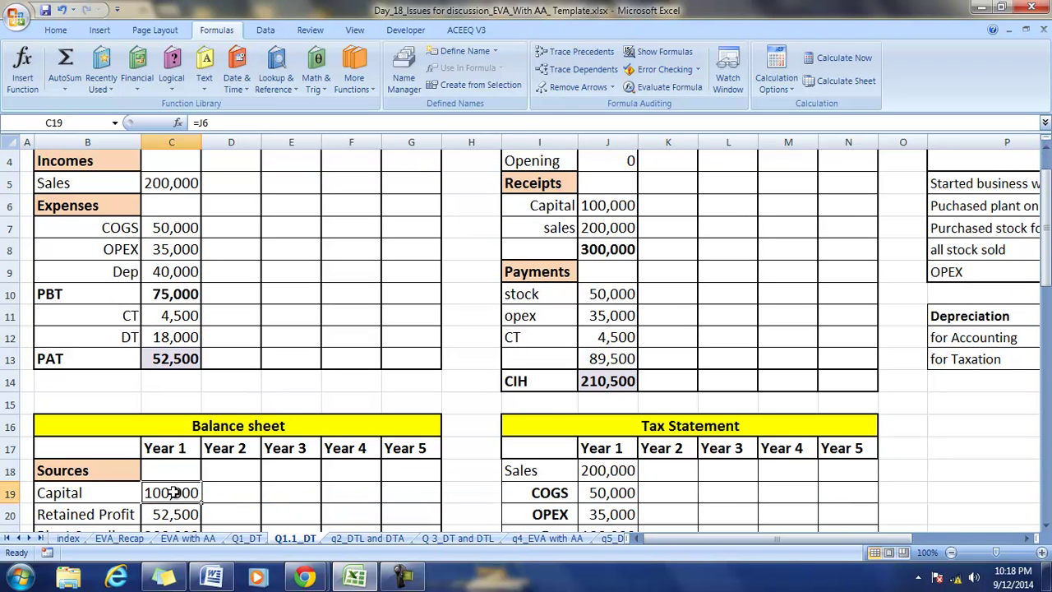
{"action": "left_click", "coordinate": [573, 51]}
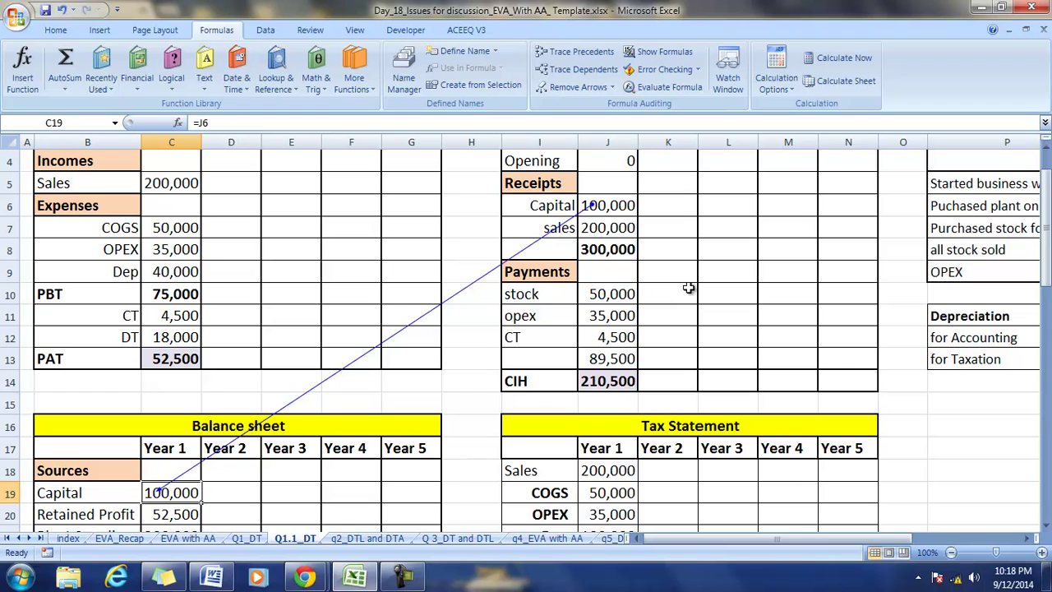
{"action": "left_click", "coordinate": [1035, 537]}
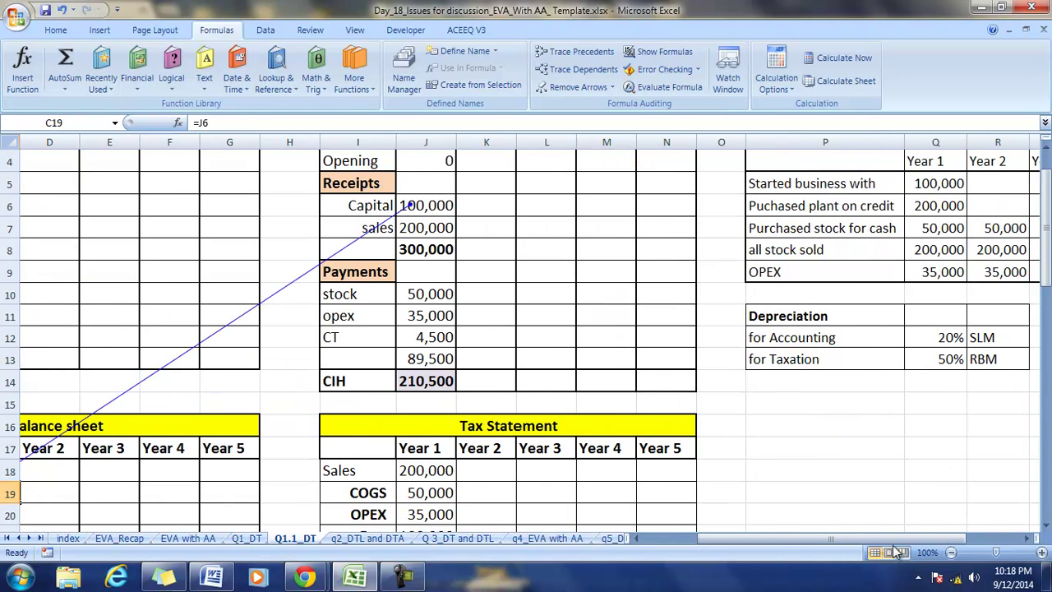
{"action": "left_click", "coordinate": [639, 538]}
{"action": "scroll", "coordinate": [242, 439], "scroll_direction": "down", "scroll_amount": 2}
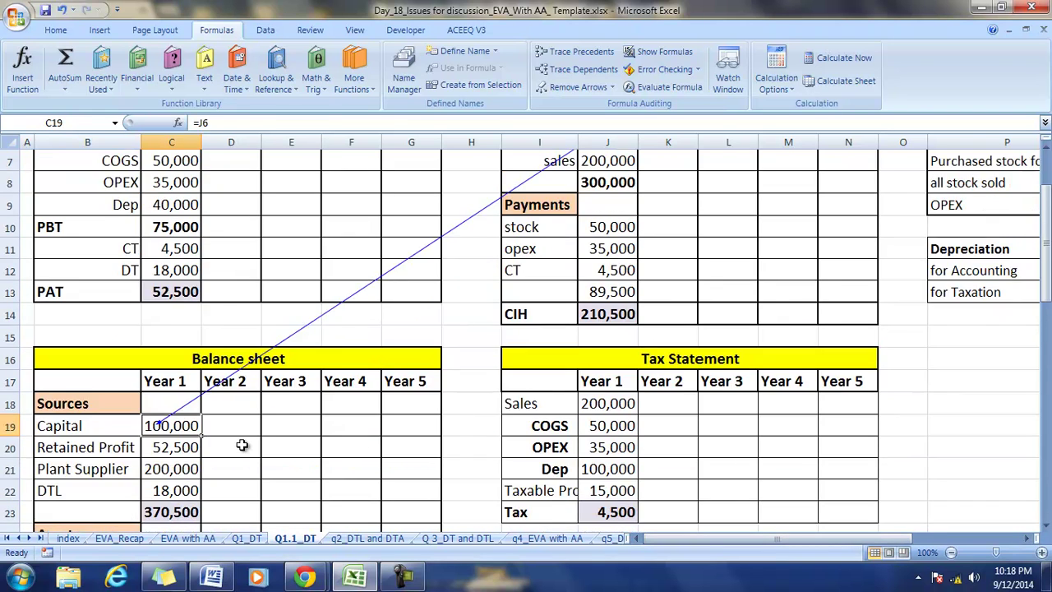
Trace precedents for the Plant asset C25 and the Plant Supplier C21
{"action": "left_click", "coordinate": [169, 492]}
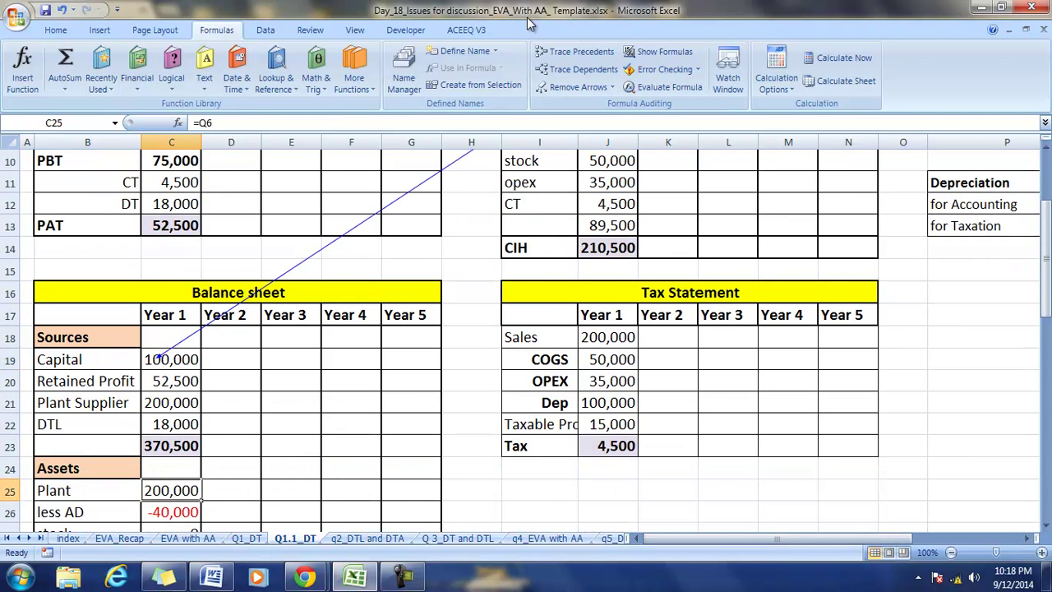
{"action": "left_click", "coordinate": [568, 51]}
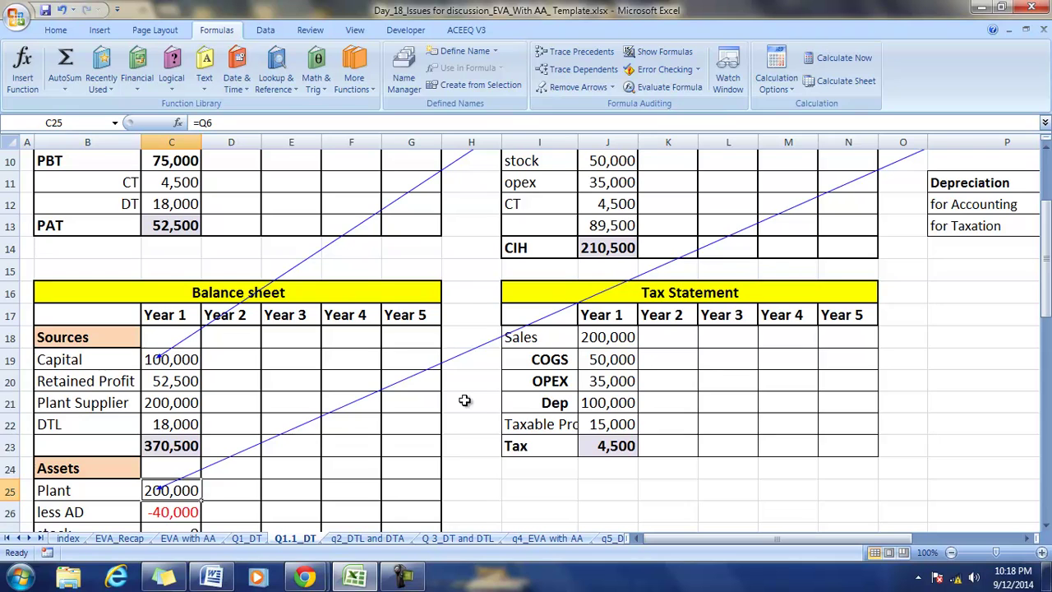
{"action": "left_click", "coordinate": [182, 402]}
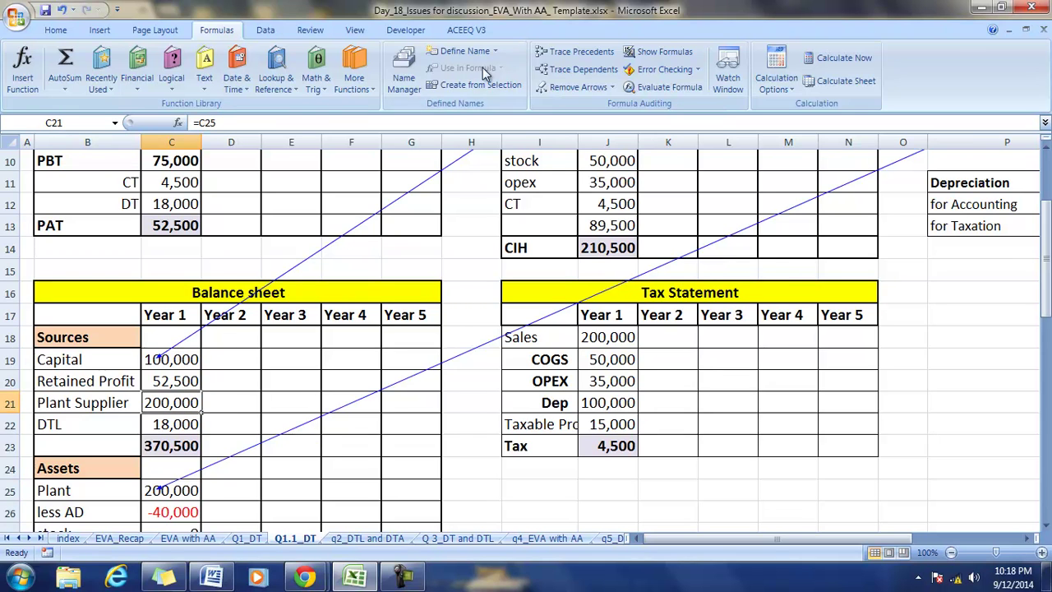
{"action": "left_click", "coordinate": [567, 52]}
{"action": "scroll", "coordinate": [954, 486], "scroll_direction": "up", "scroll_amount": 2}
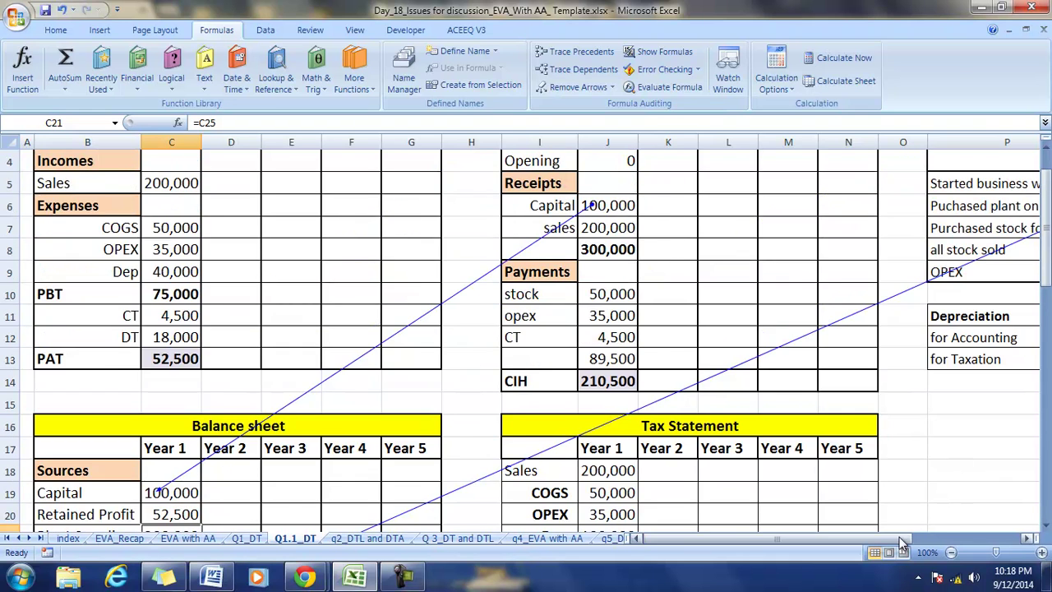
{"action": "left_click_drag", "start_coordinate": [897, 539], "coordinate": [1016, 538]}
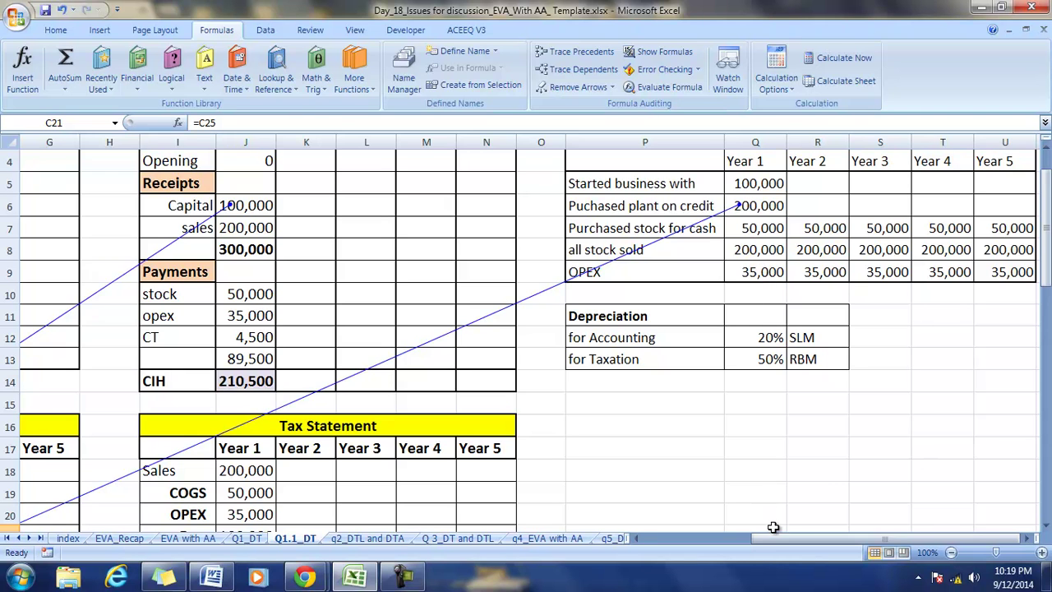
{"action": "left_click_drag", "start_coordinate": [780, 542], "coordinate": [651, 530]}
{"action": "left_click", "coordinate": [575, 87]}
{"action": "left_click", "coordinate": [179, 176]}
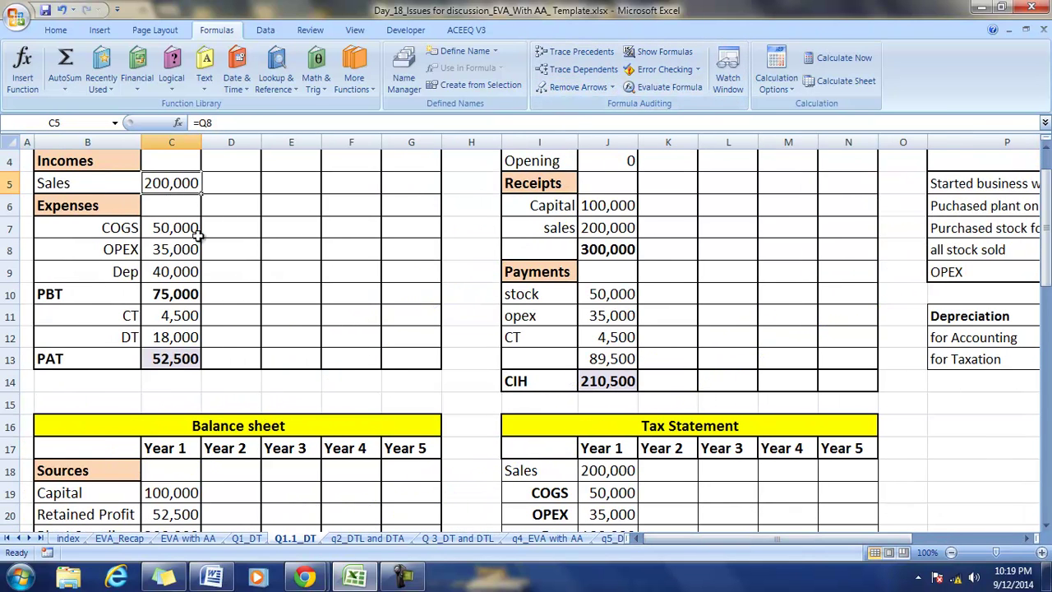
{"action": "left_click_drag", "start_coordinate": [739, 539], "coordinate": [664, 544]}
{"action": "left_click", "coordinate": [749, 228]}
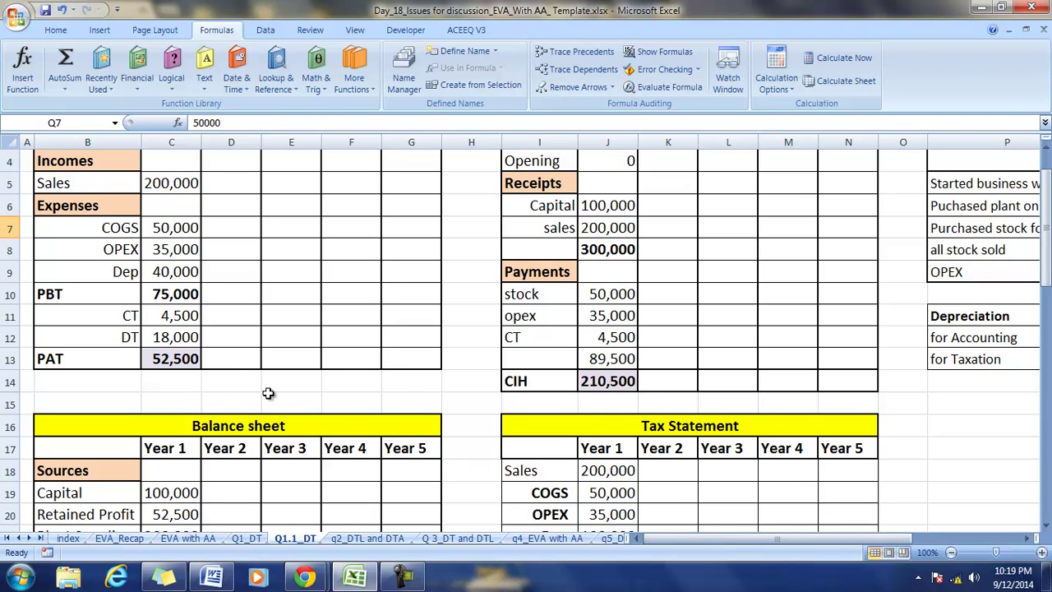
{"action": "scroll", "coordinate": [386, 374], "scroll_direction": "up", "scroll_amount": 1}
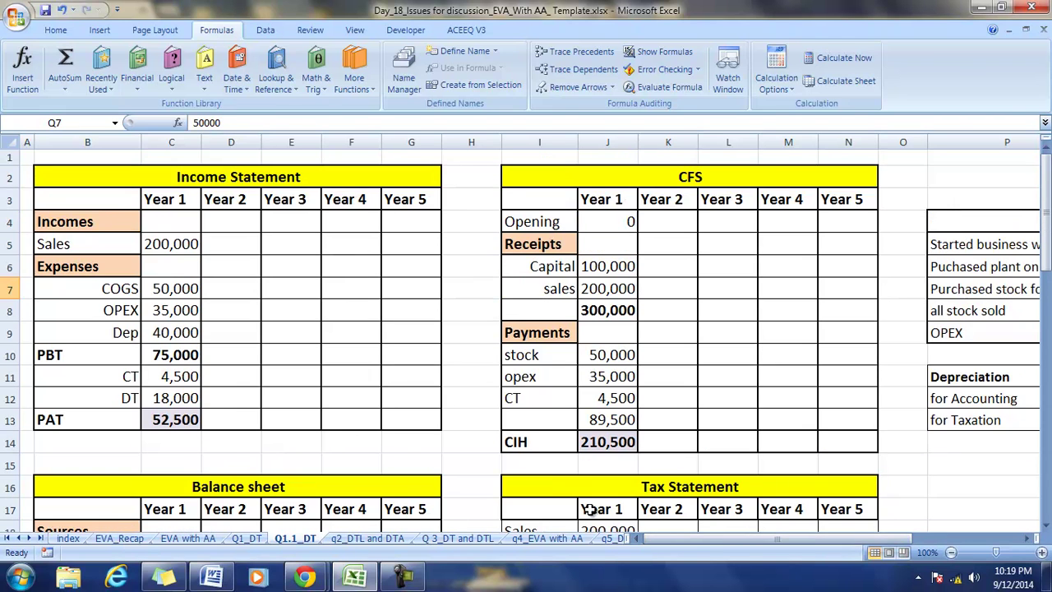
{"action": "scroll", "coordinate": [550, 485], "scroll_direction": "down", "scroll_amount": 1}
{"action": "left_click", "coordinate": [605, 293]}
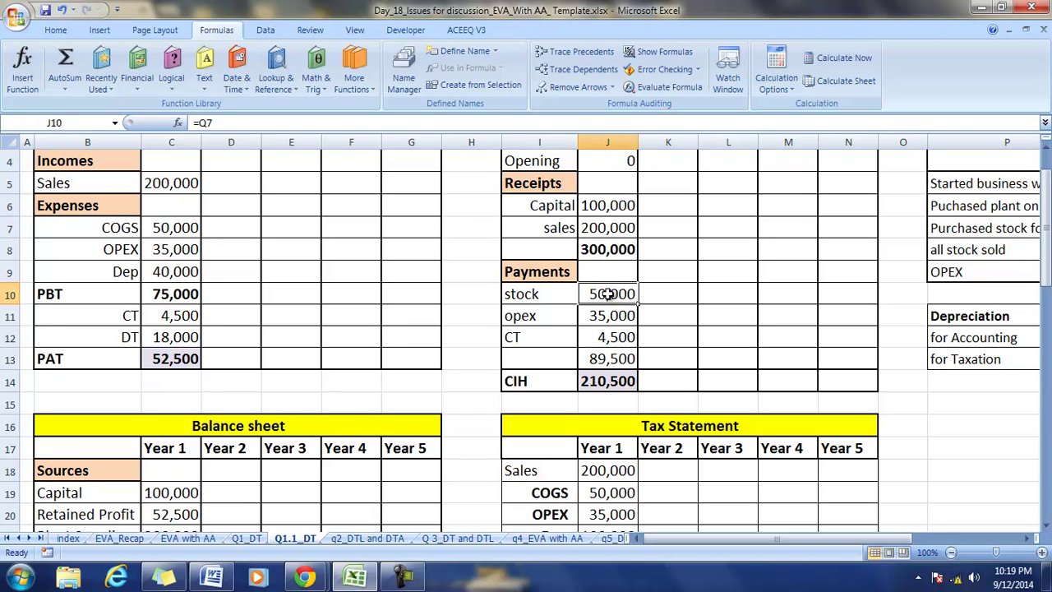
{"action": "left_click", "coordinate": [557, 54]}
{"action": "left_click_drag", "start_coordinate": [718, 540], "coordinate": [664, 538]}
{"action": "scroll", "coordinate": [349, 493], "scroll_direction": "down", "scroll_amount": 2}
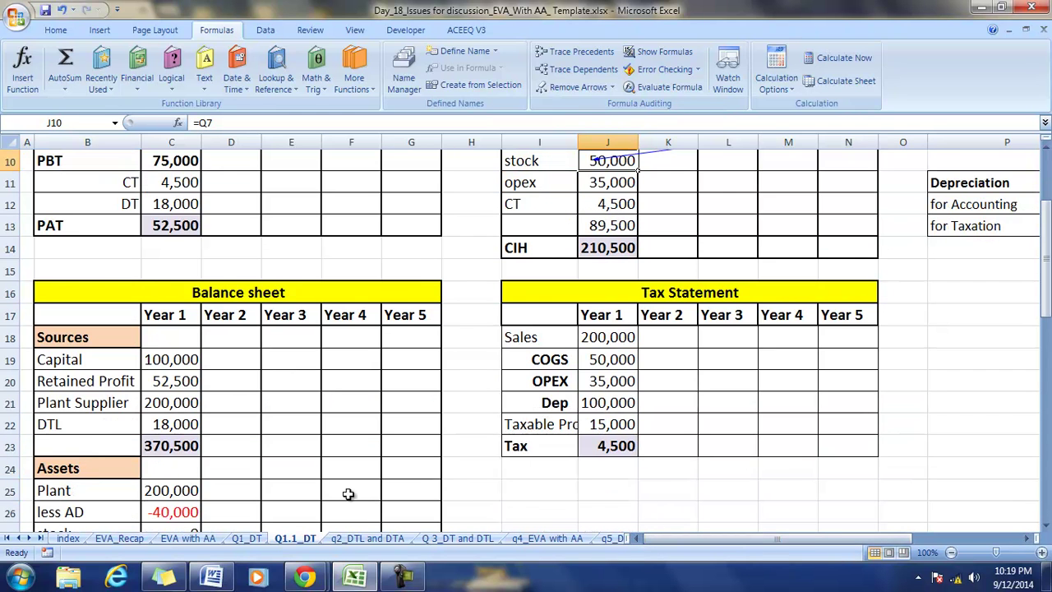
{"action": "scroll", "coordinate": [349, 485], "scroll_direction": "down", "scroll_amount": 1}
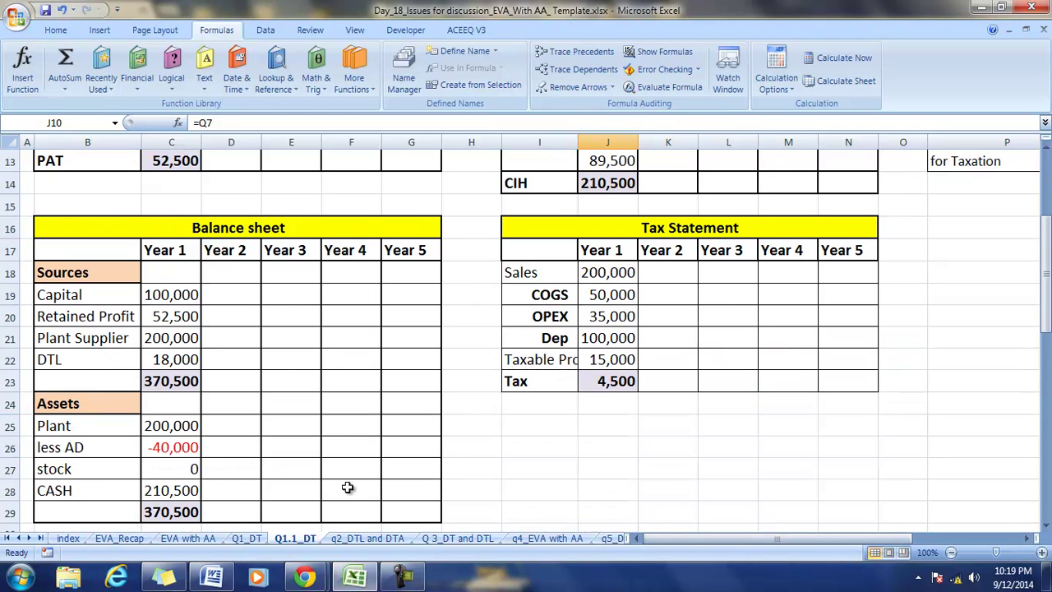
{"action": "left_click", "coordinate": [171, 471]}
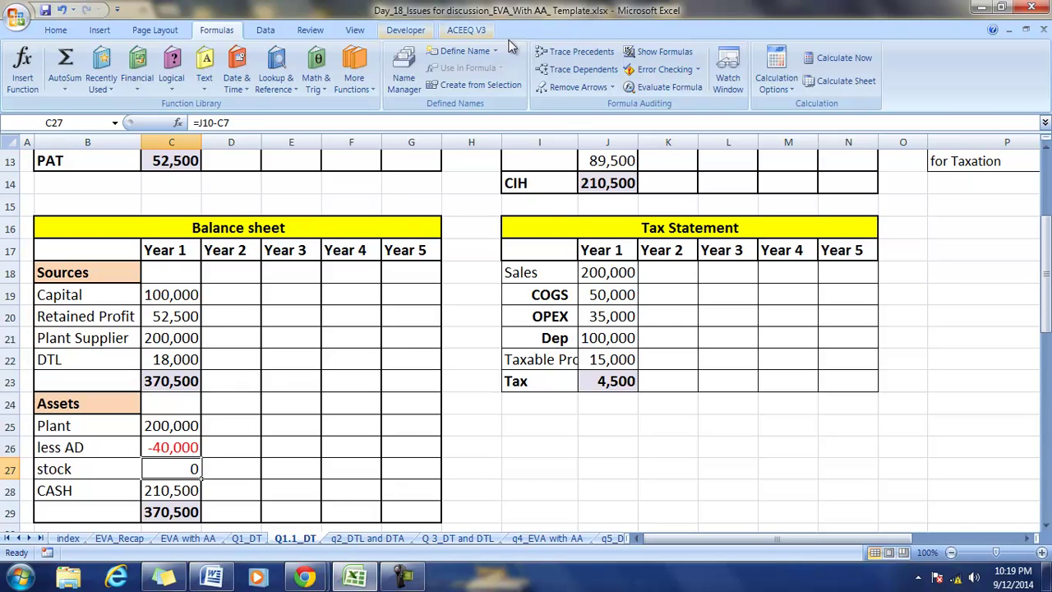
{"action": "left_click", "coordinate": [576, 52]}
{"action": "scroll", "coordinate": [489, 223], "scroll_direction": "up", "scroll_amount": 3}
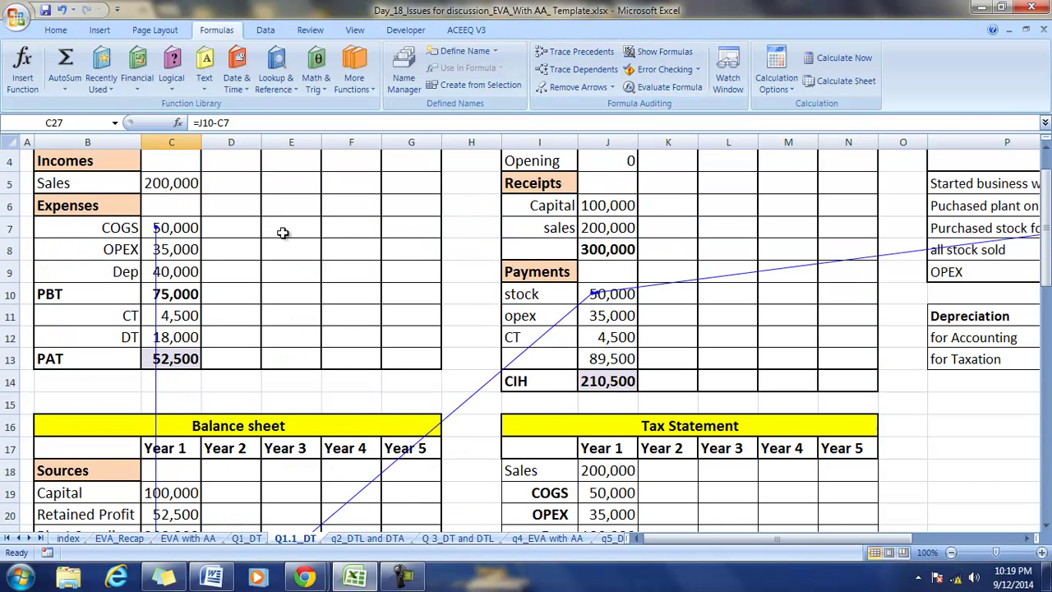
{"action": "left_click", "coordinate": [177, 228]}
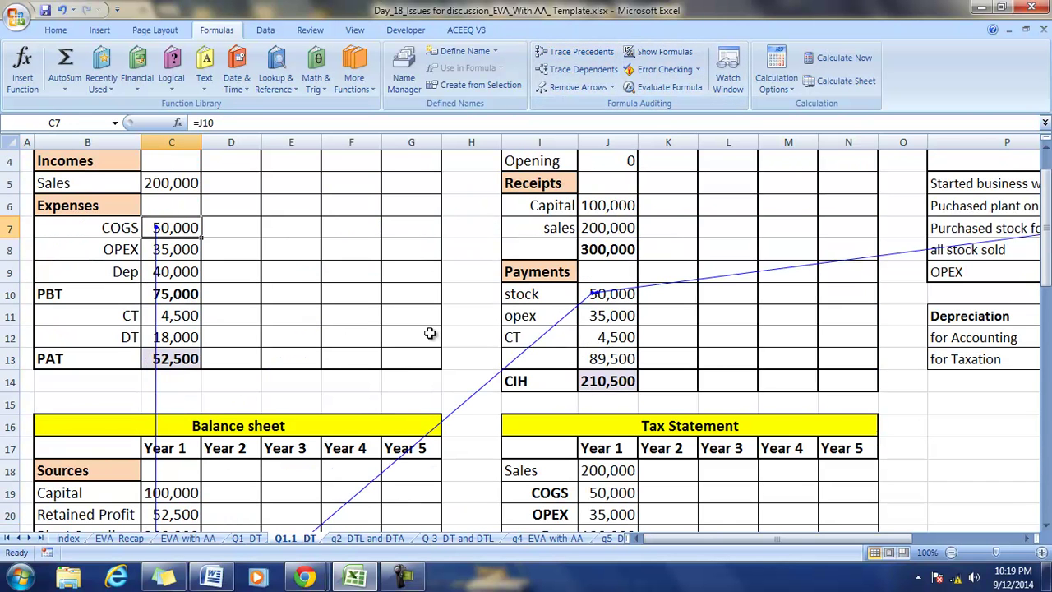
{"action": "left_click", "coordinate": [174, 183]}
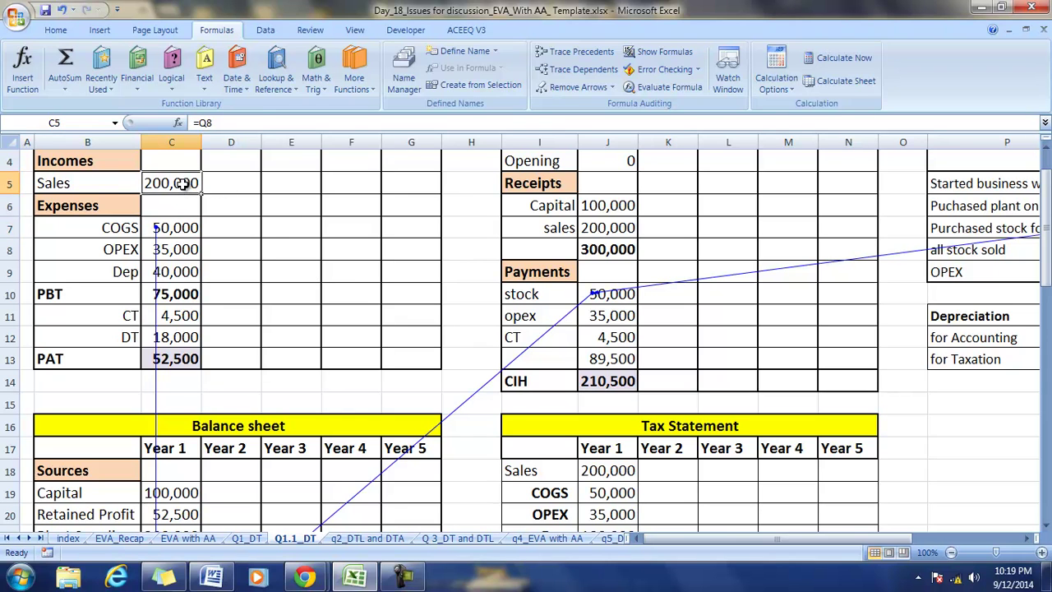
{"action": "left_click", "coordinate": [538, 53]}
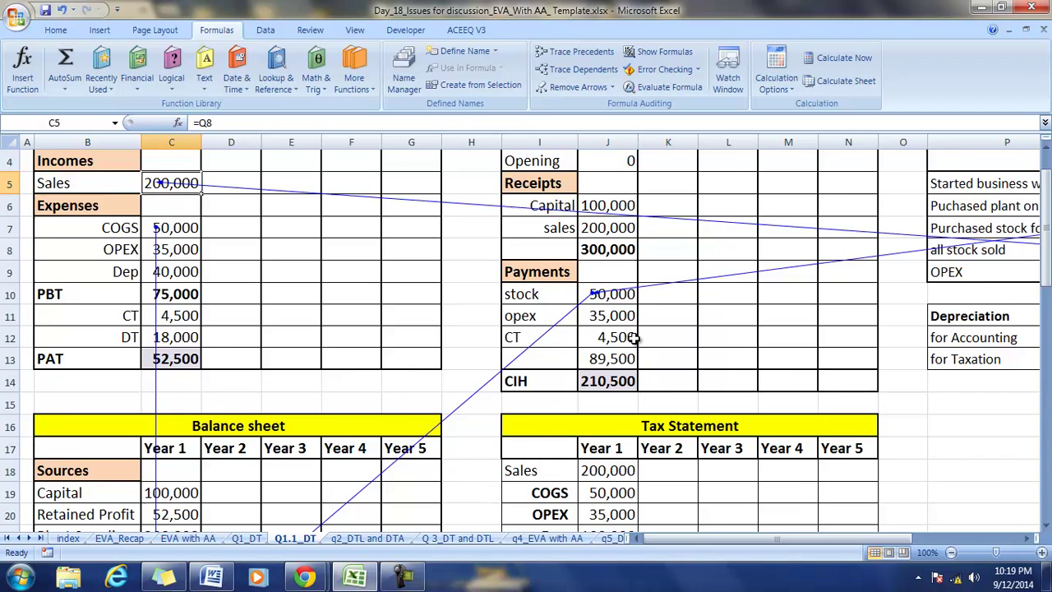
{"action": "scroll", "coordinate": [633, 342], "scroll_direction": "down", "scroll_amount": 1}
{"action": "scroll", "coordinate": [629, 387], "scroll_direction": "up", "scroll_amount": 2}
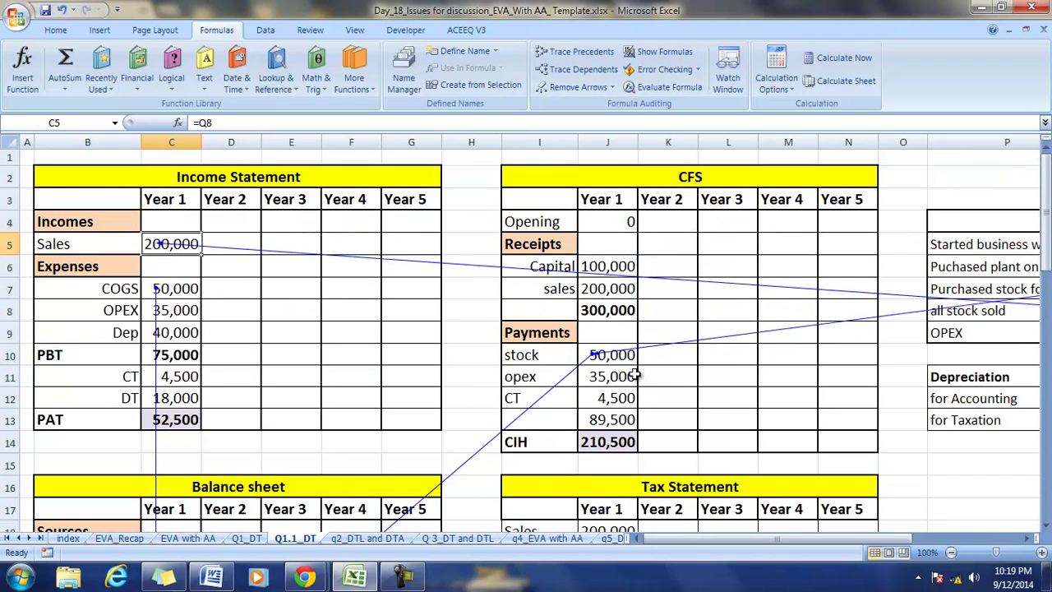
{"action": "left_click", "coordinate": [606, 287]}
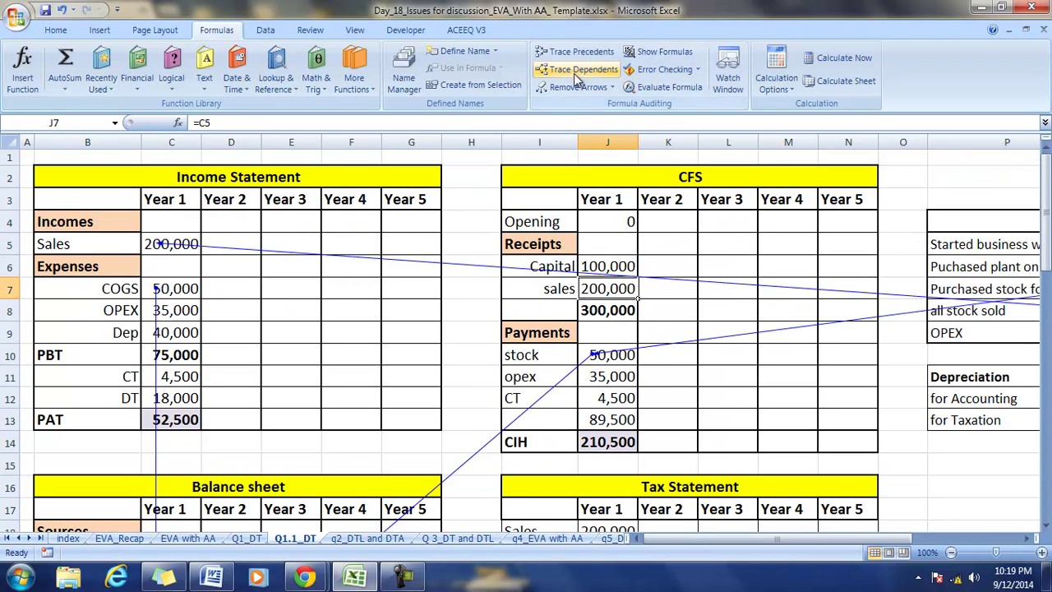
{"action": "left_click", "coordinate": [565, 51]}
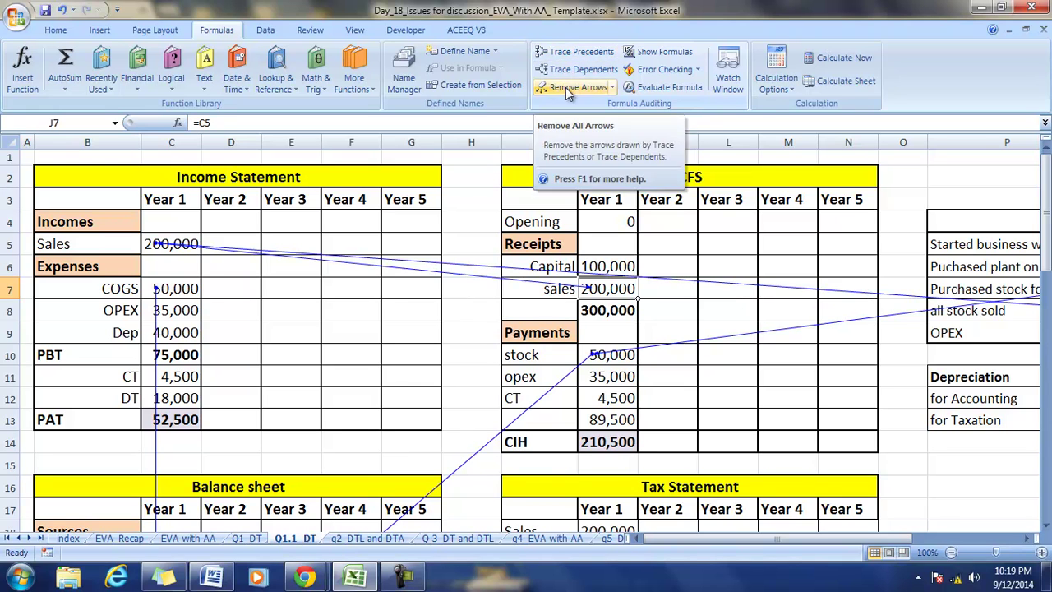
{"action": "left_click", "coordinate": [565, 88]}
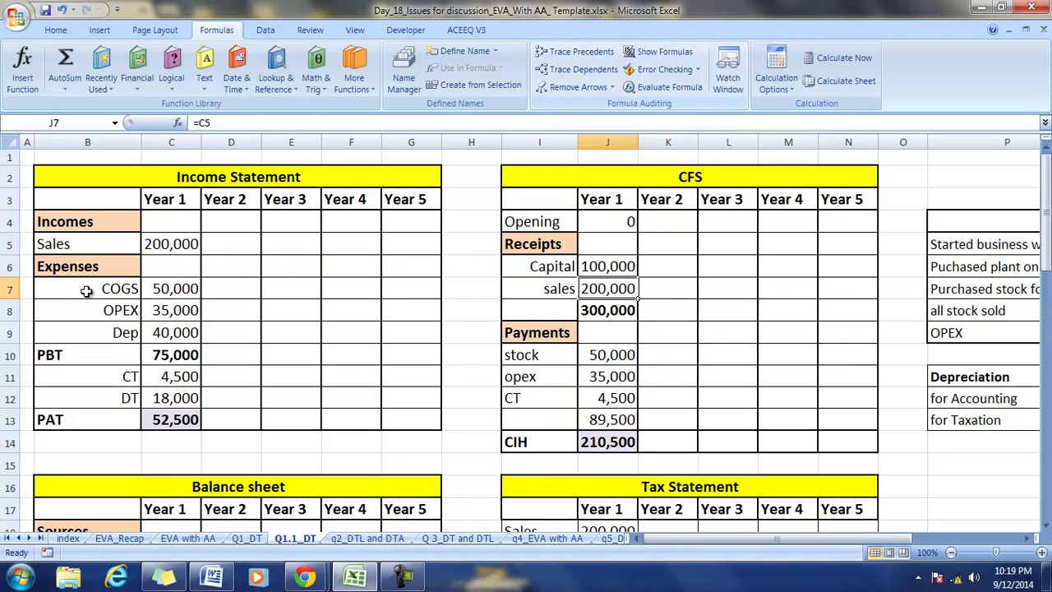
{"action": "left_click", "coordinate": [183, 289]}
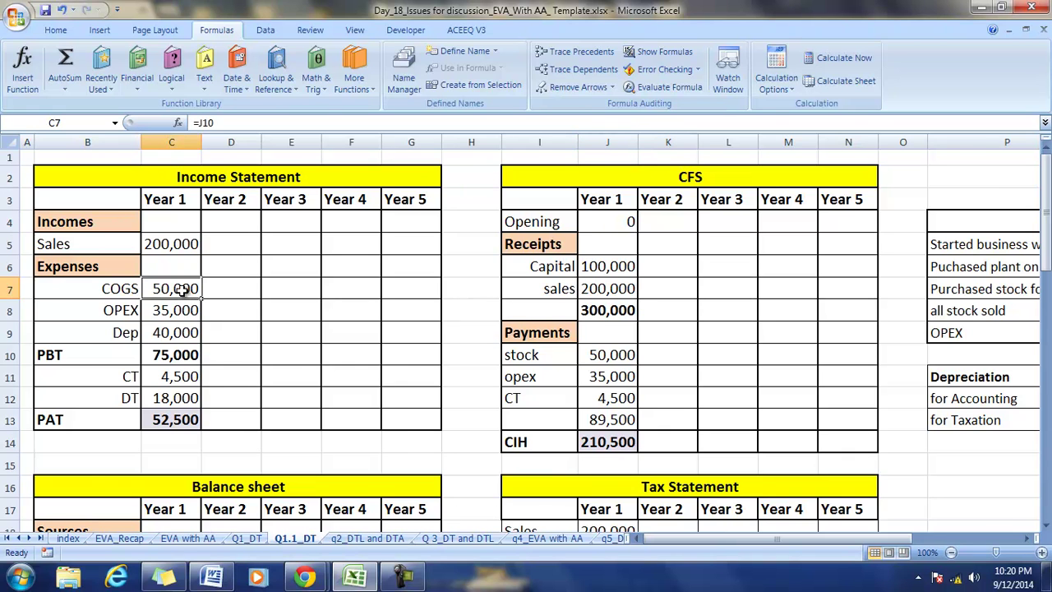
{"action": "scroll", "coordinate": [103, 469], "scroll_direction": "down", "scroll_amount": 2}
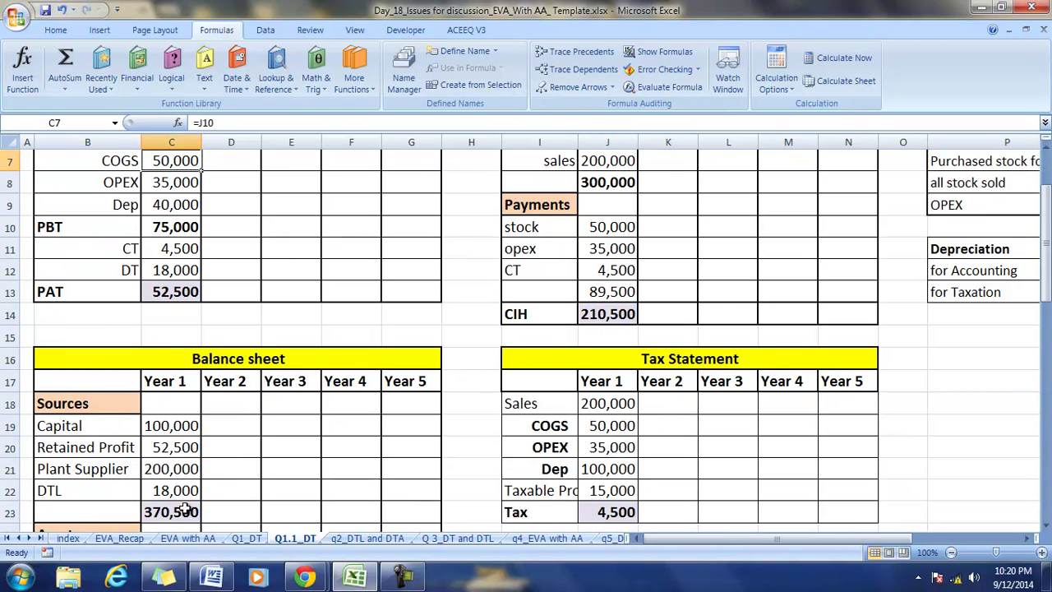
Check the stock value in C27, then trace the CFS opex payment to its source
{"action": "scroll", "coordinate": [189, 512], "scroll_direction": "down", "scroll_amount": 1}
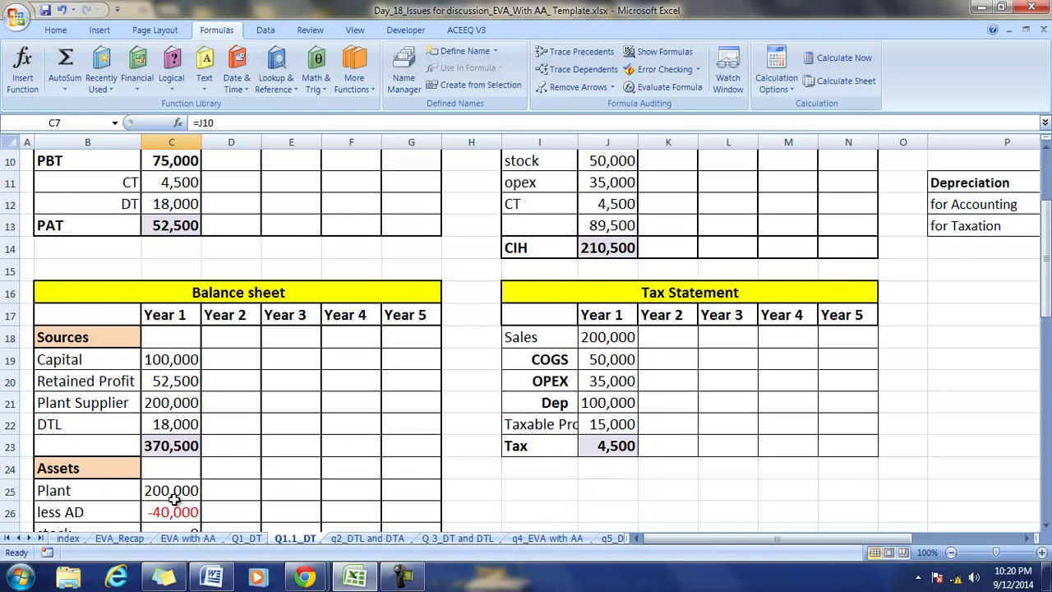
{"action": "scroll", "coordinate": [173, 499], "scroll_direction": "down", "scroll_amount": 1}
{"action": "left_click", "coordinate": [164, 468]}
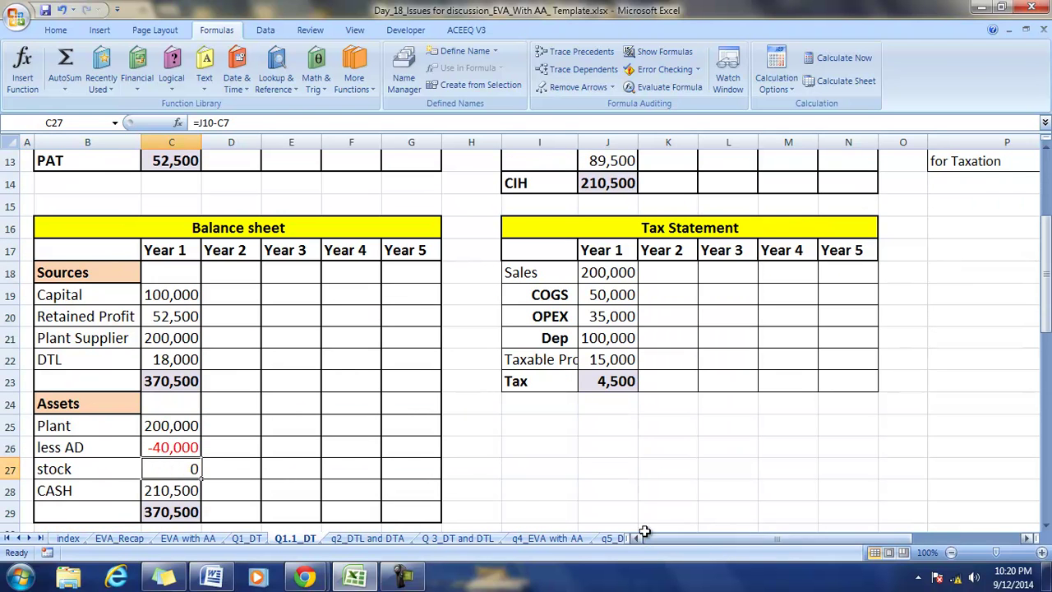
{"action": "scroll", "coordinate": [638, 526], "scroll_direction": "up", "scroll_amount": 4}
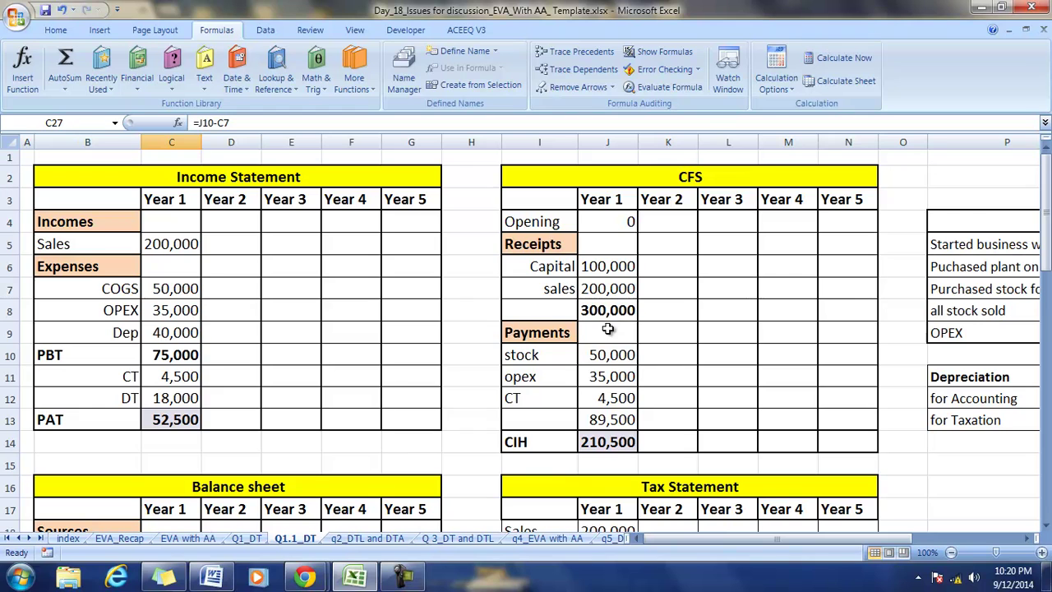
{"action": "left_click", "coordinate": [597, 377]}
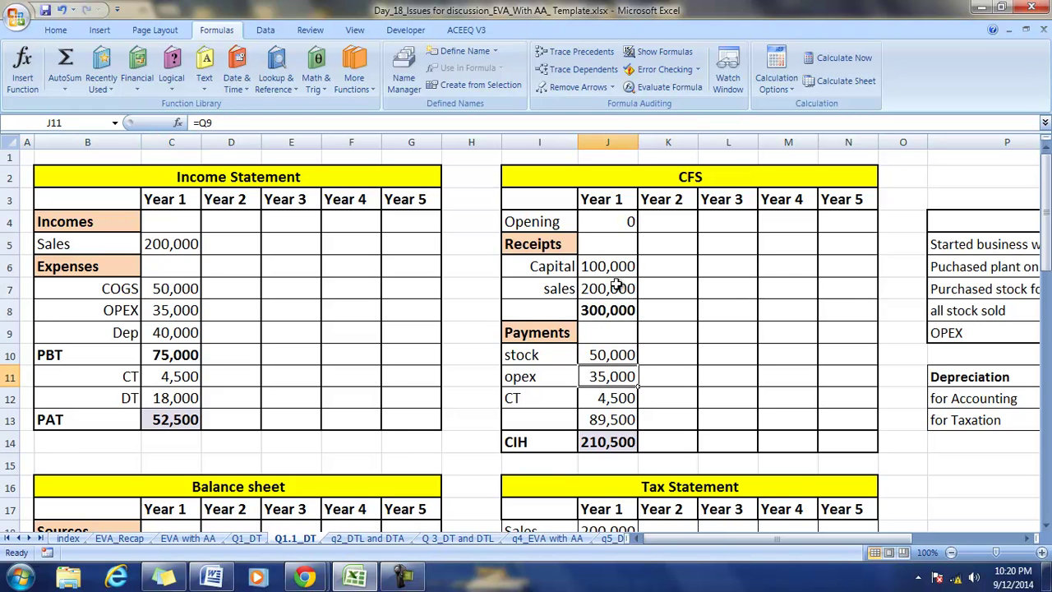
{"action": "left_click", "coordinate": [558, 51]}
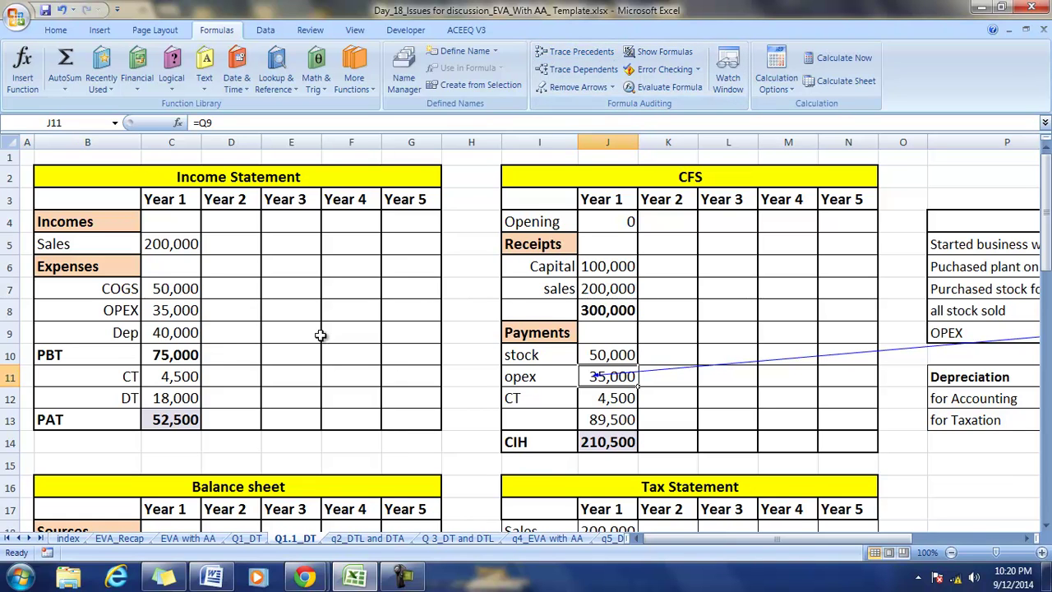
Trace the income-statement OPEX source, remove all arrows, and scroll right to the assumptions table
{"action": "left_click", "coordinate": [178, 308]}
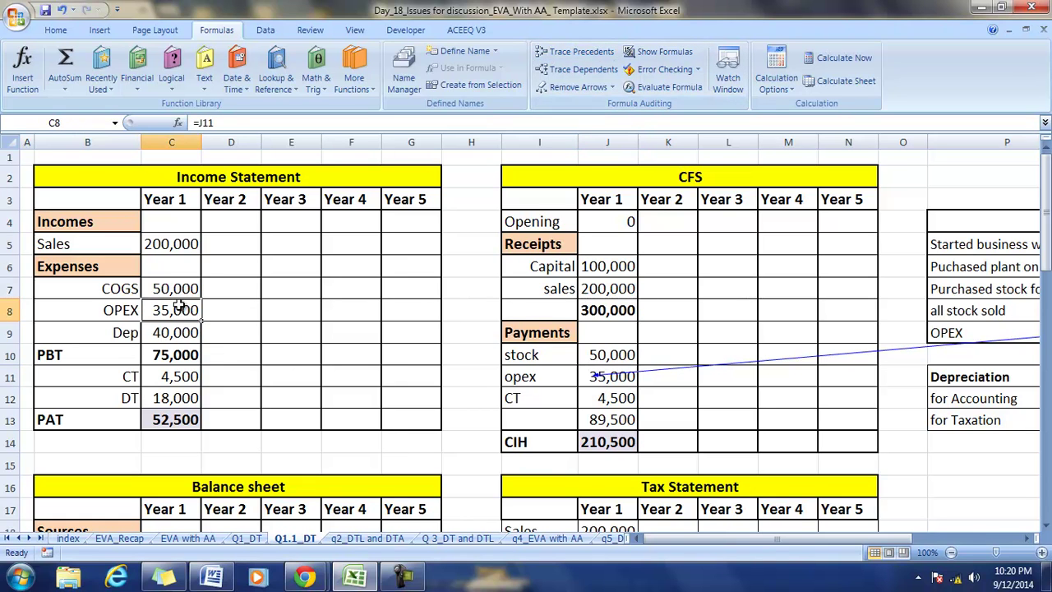
{"action": "left_click", "coordinate": [566, 54]}
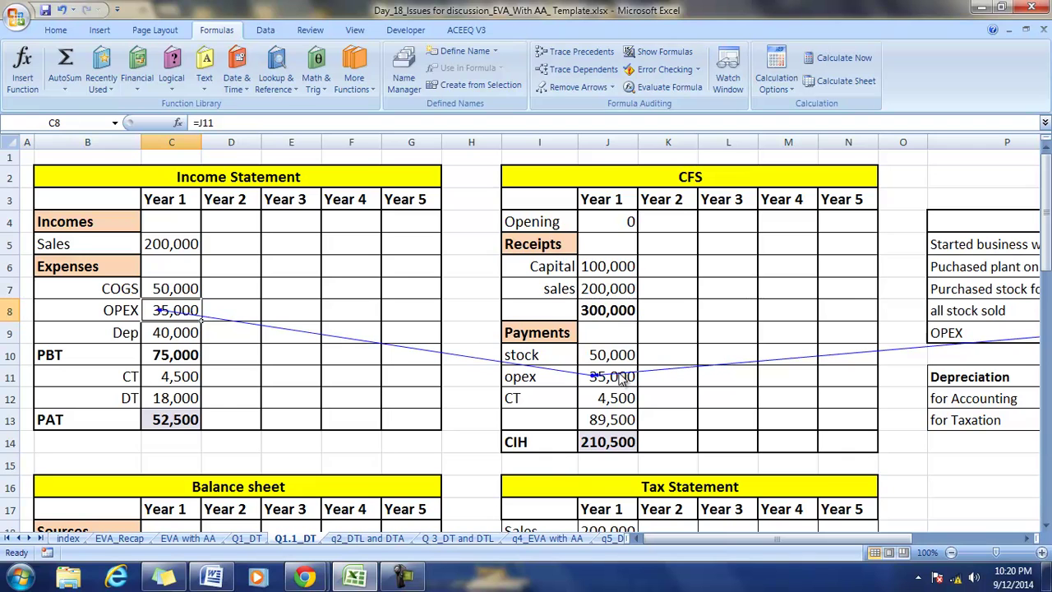
{"action": "left_click", "coordinate": [575, 89]}
{"action": "left_click_drag", "start_coordinate": [746, 542], "coordinate": [866, 537]}
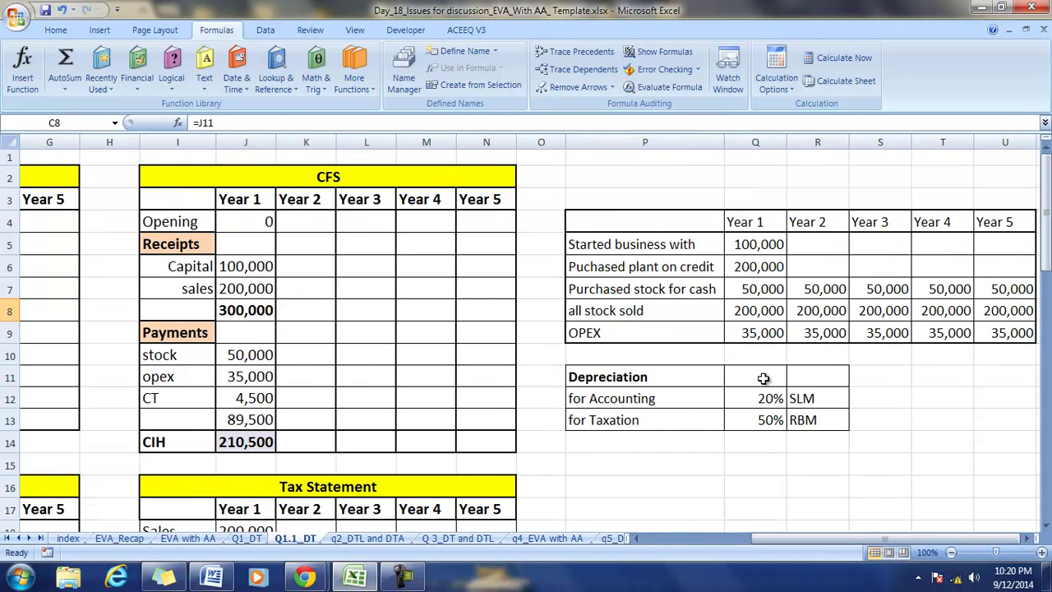
Compare the plant-on-credit amount in Q6 with Plant C25 and Plant Supplier C21
{"action": "left_click", "coordinate": [757, 271]}
{"action": "left_click_drag", "start_coordinate": [805, 539], "coordinate": [698, 540]}
{"action": "scroll", "coordinate": [316, 374], "scroll_direction": "down", "scroll_amount": 3}
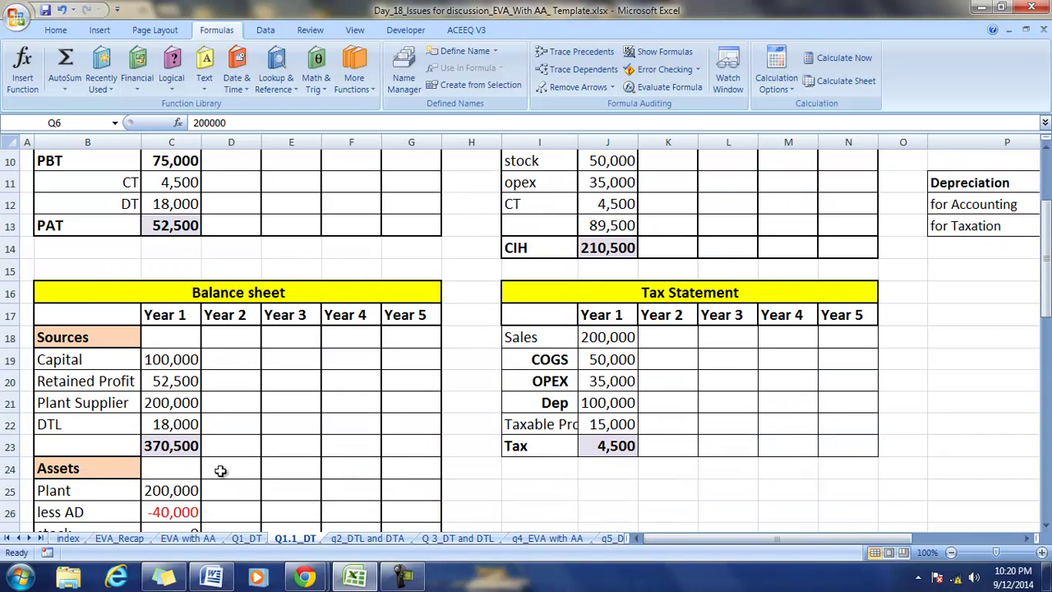
{"action": "left_click", "coordinate": [184, 490]}
{"action": "scroll", "coordinate": [197, 254], "scroll_direction": "up", "scroll_amount": 2}
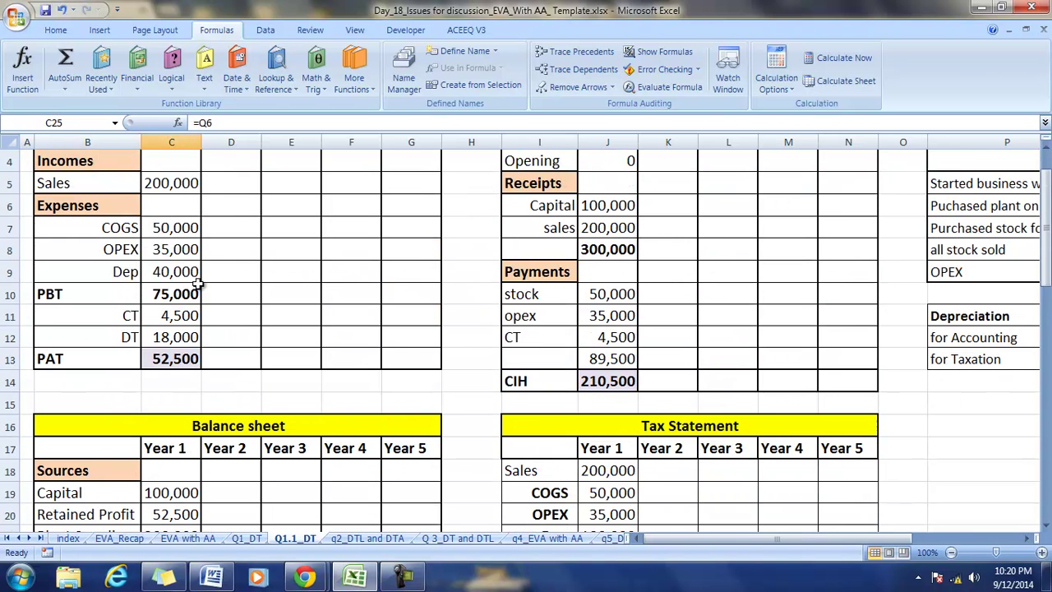
{"action": "scroll", "coordinate": [228, 379], "scroll_direction": "down", "scroll_amount": 3}
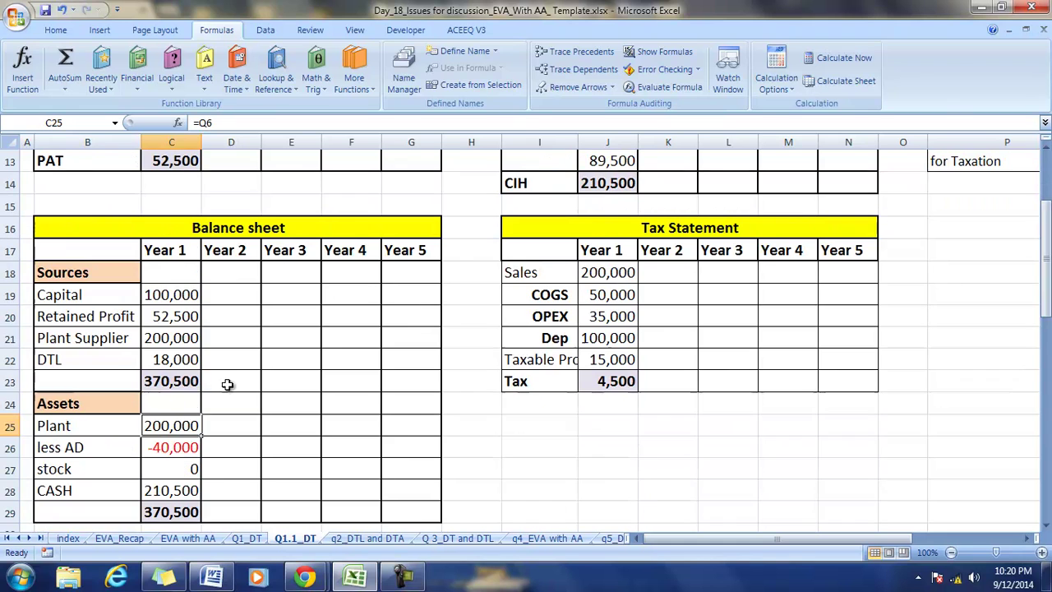
{"action": "left_click", "coordinate": [174, 338]}
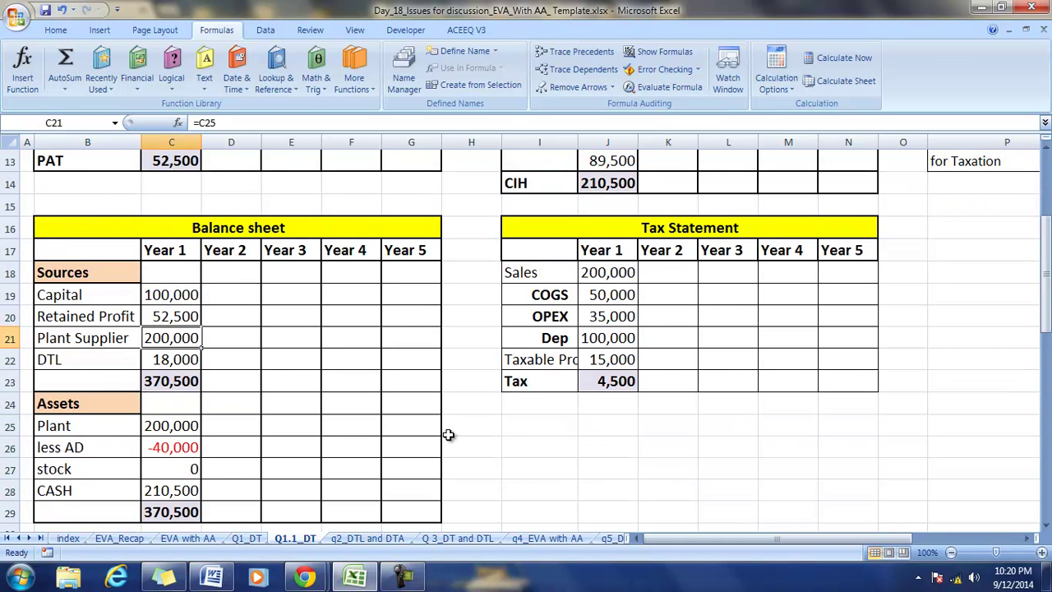
{"action": "scroll", "coordinate": [444, 440], "scroll_direction": "up", "scroll_amount": 3}
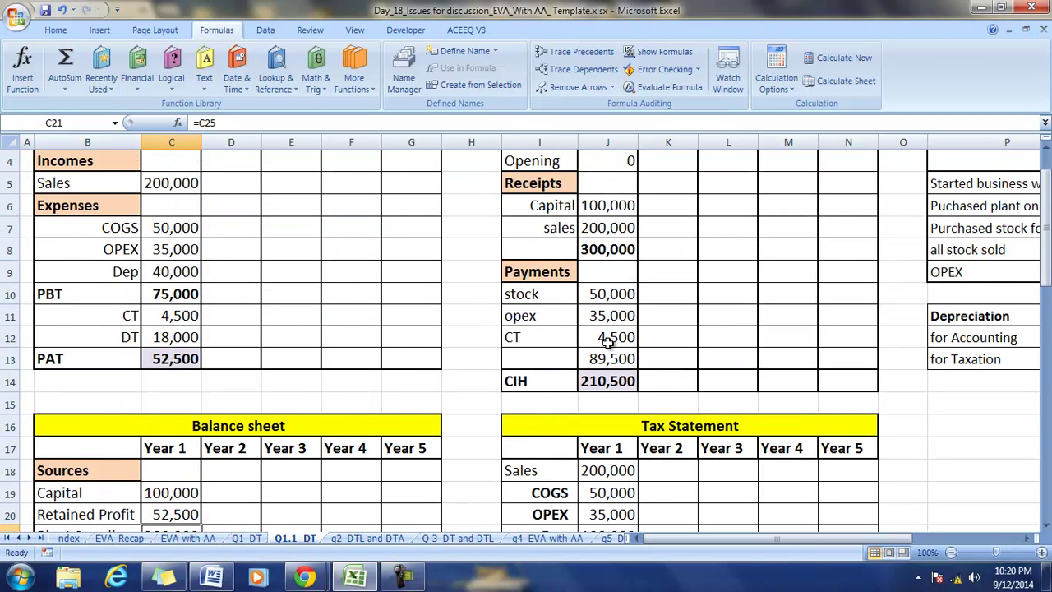
Inspect the PBT formula in C10 against Year 1 Sales, then scroll down to the Tax Statement
{"action": "scroll", "coordinate": [584, 298], "scroll_direction": "up", "scroll_amount": 1}
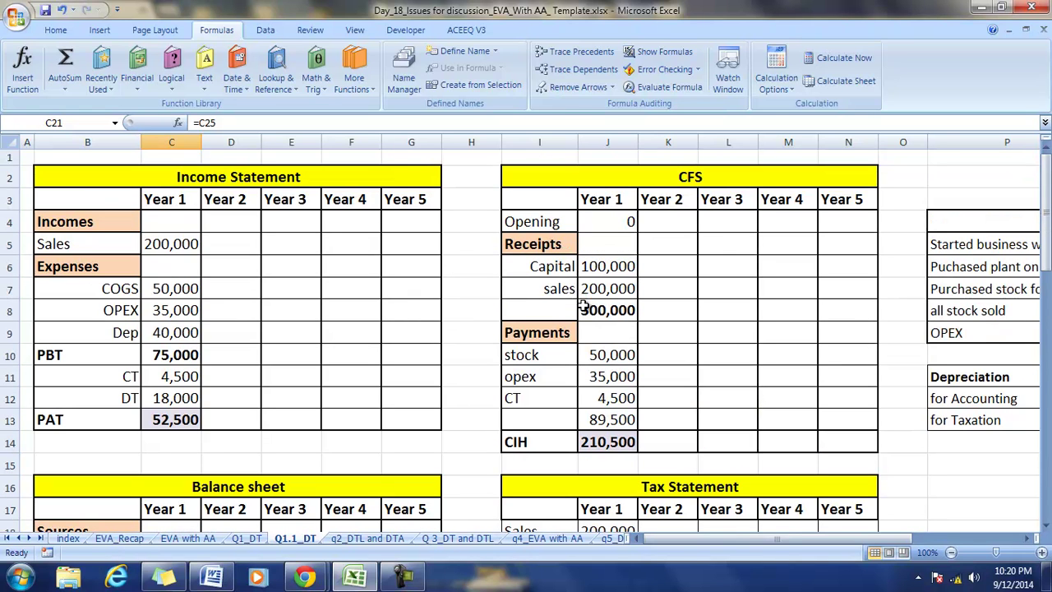
{"action": "left_click", "coordinate": [165, 355]}
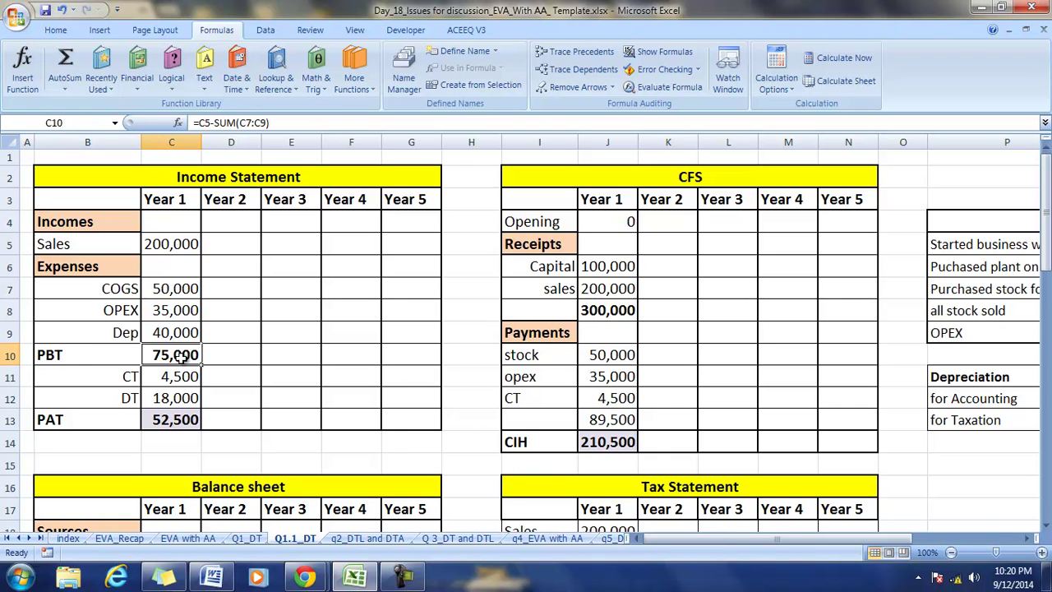
{"action": "left_click", "coordinate": [164, 249]}
{"action": "left_click", "coordinate": [161, 357]}
{"action": "scroll", "coordinate": [680, 377], "scroll_direction": "down", "scroll_amount": 2}
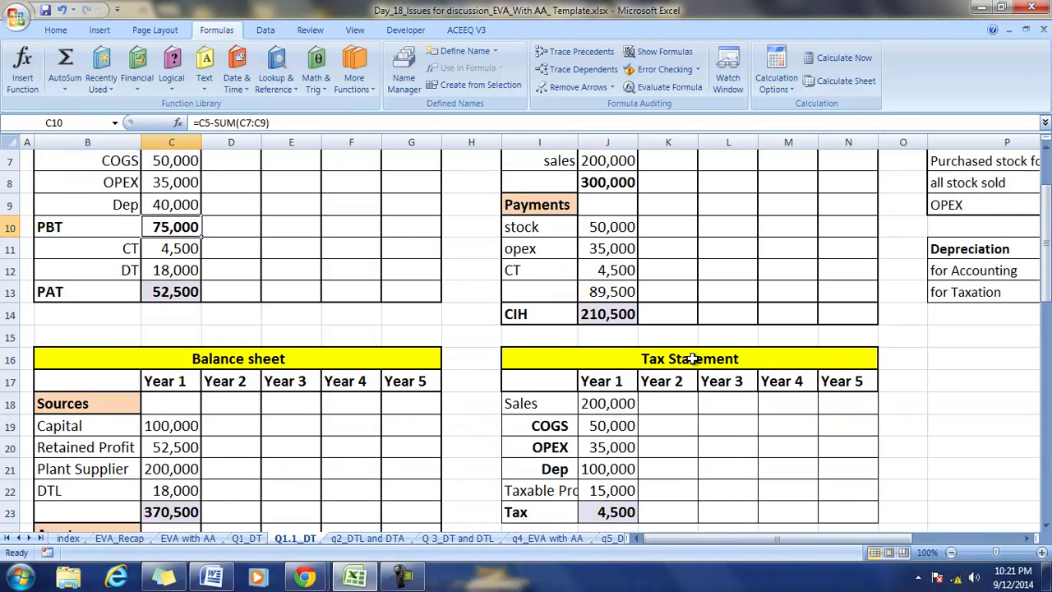
Trace the sources of the Tax Statement's Year 1 Sales, COGS and OPEX figures
{"action": "left_click", "coordinate": [693, 358]}
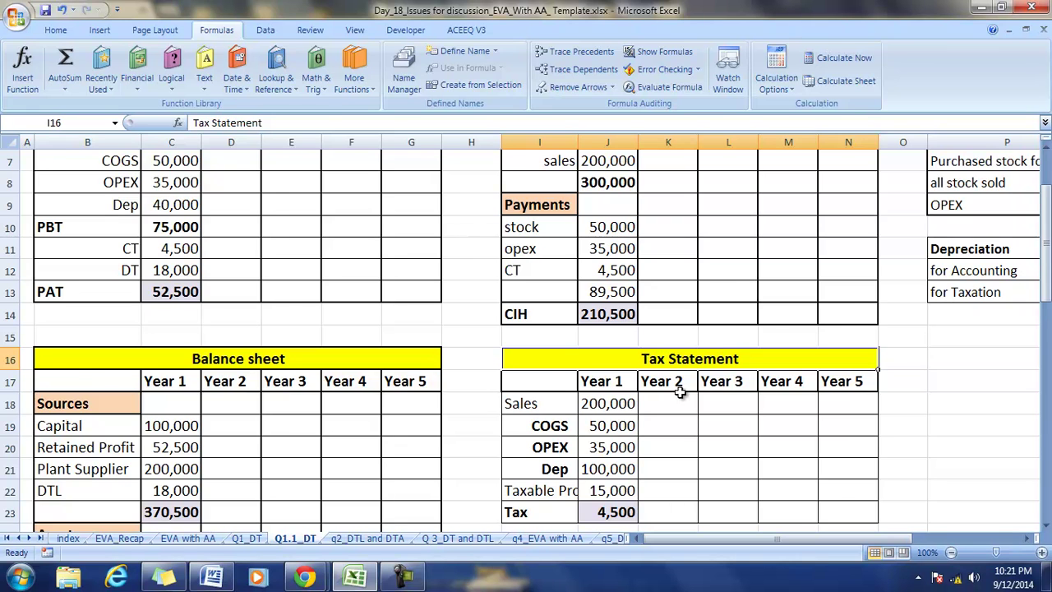
{"action": "scroll", "coordinate": [679, 393], "scroll_direction": "down", "scroll_amount": 1}
{"action": "left_click", "coordinate": [596, 334]}
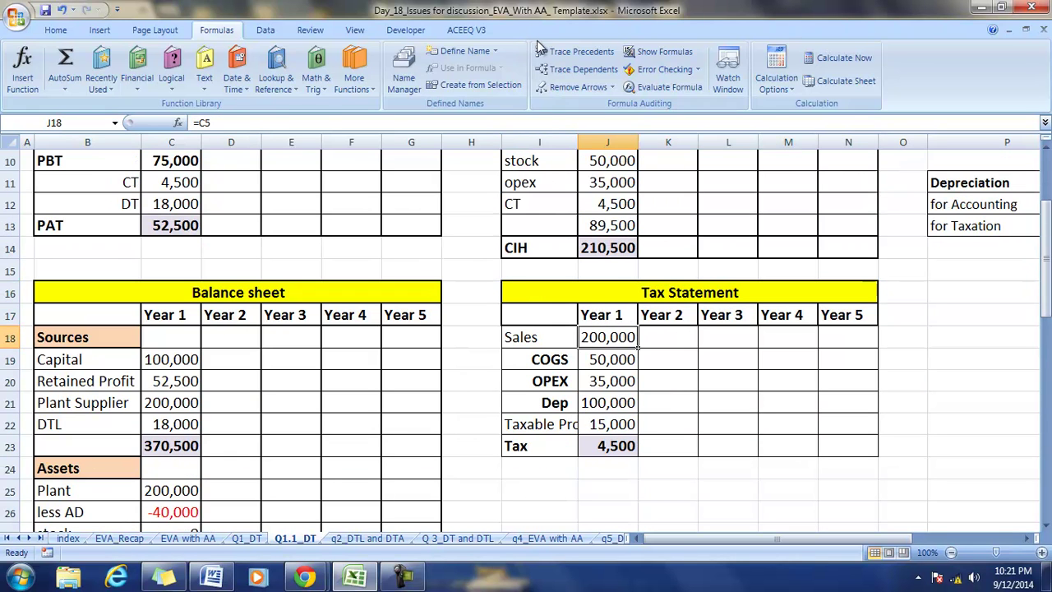
{"action": "left_click", "coordinate": [567, 51]}
{"action": "left_click", "coordinate": [593, 356]}
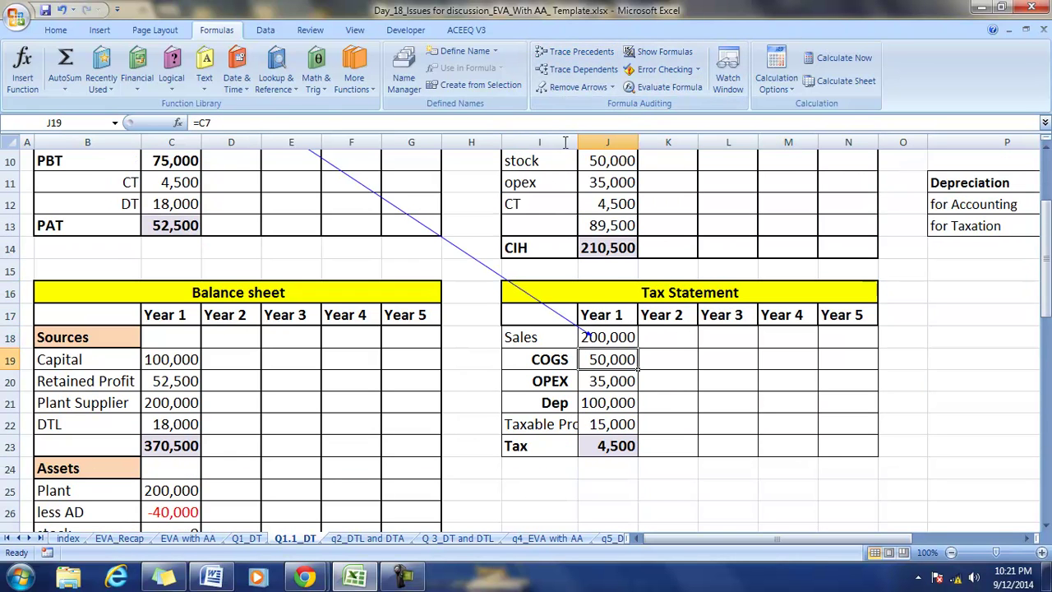
{"action": "left_click", "coordinate": [562, 57]}
{"action": "left_click", "coordinate": [606, 374]}
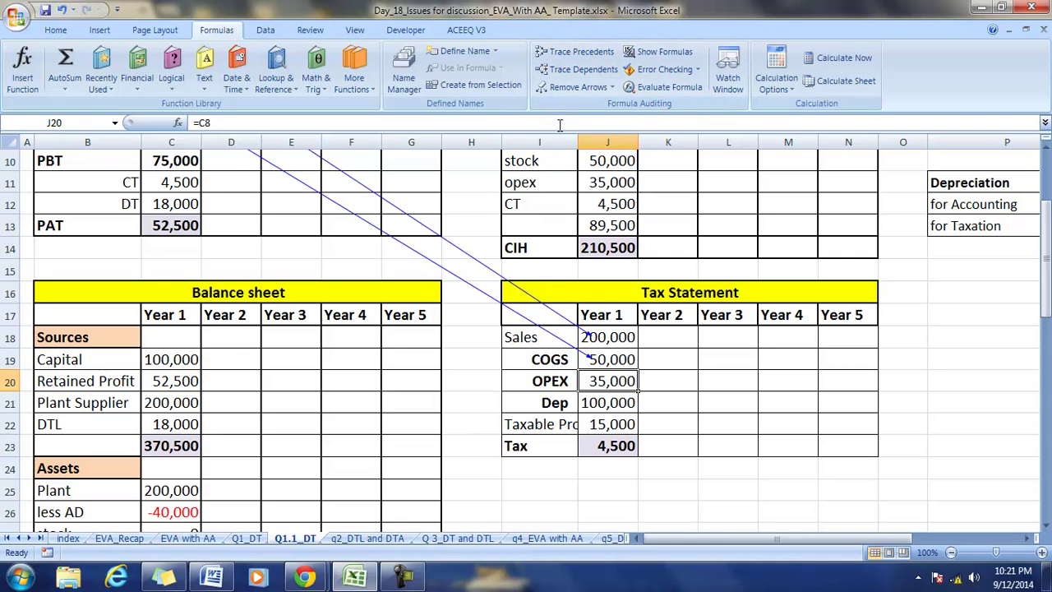
{"action": "left_click", "coordinate": [563, 52]}
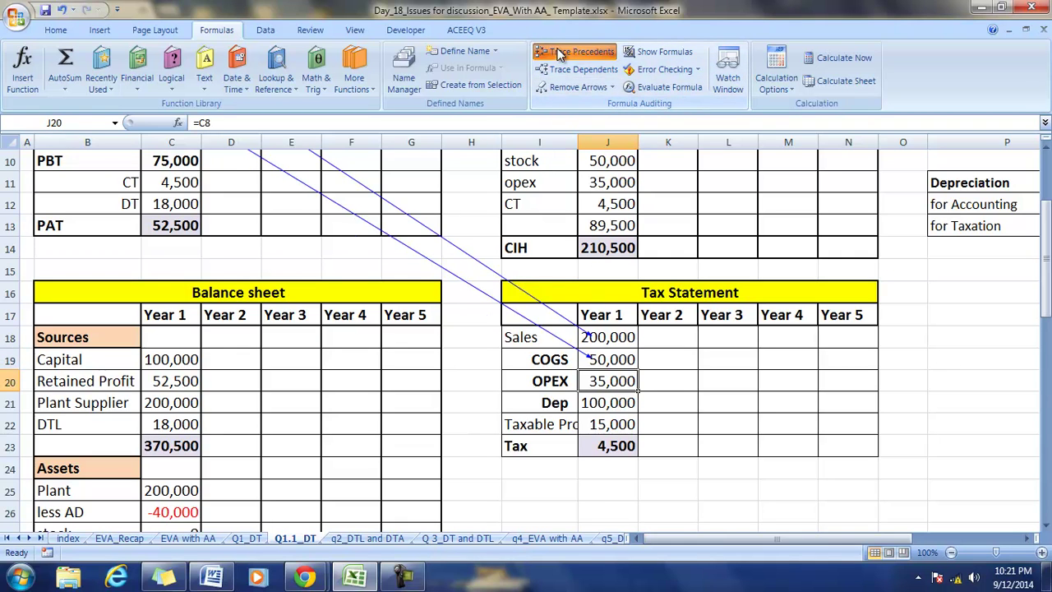
Trace the accounting depreciation in C9 to its inputs, then clear all arrows
{"action": "left_click", "coordinate": [599, 401]}
{"action": "scroll", "coordinate": [672, 426], "scroll_direction": "up", "scroll_amount": 1}
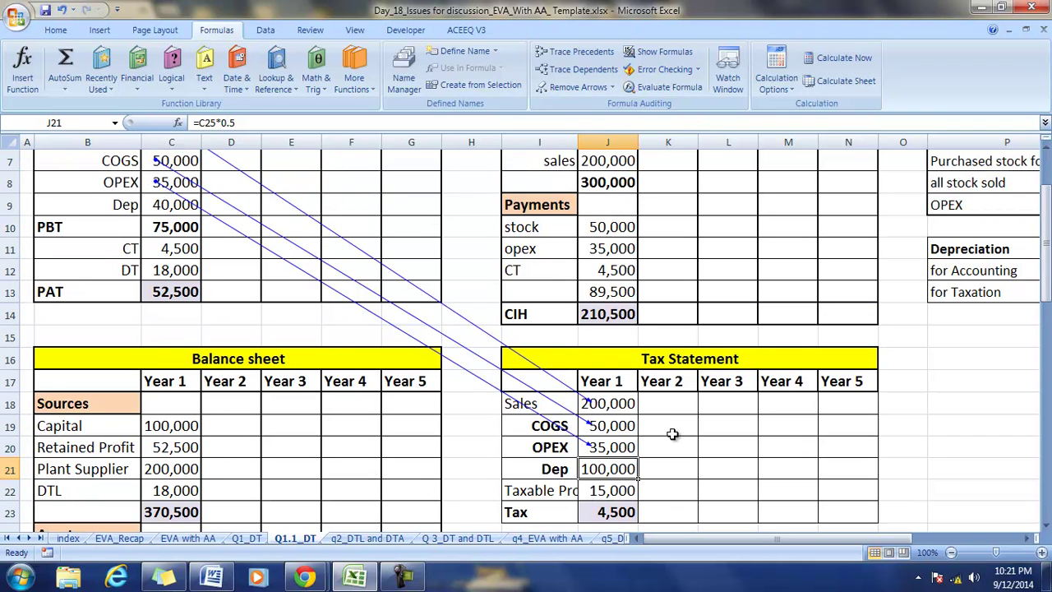
{"action": "left_click", "coordinate": [155, 203]}
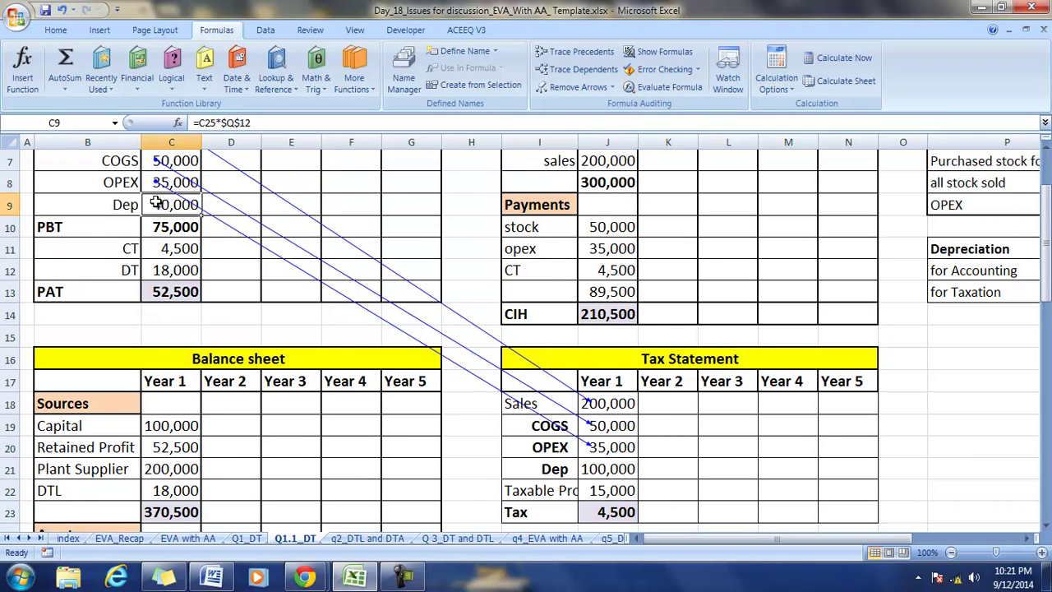
{"action": "scroll", "coordinate": [411, 238], "scroll_direction": "up", "scroll_amount": 1}
{"action": "left_click", "coordinate": [576, 52]}
{"action": "scroll", "coordinate": [618, 381], "scroll_direction": "down", "scroll_amount": 2}
{"action": "left_click", "coordinate": [558, 88]}
Trace tax depreciation in J21 back to Plant, clear the arrow, and widen column I
{"action": "left_click", "coordinate": [610, 403]}
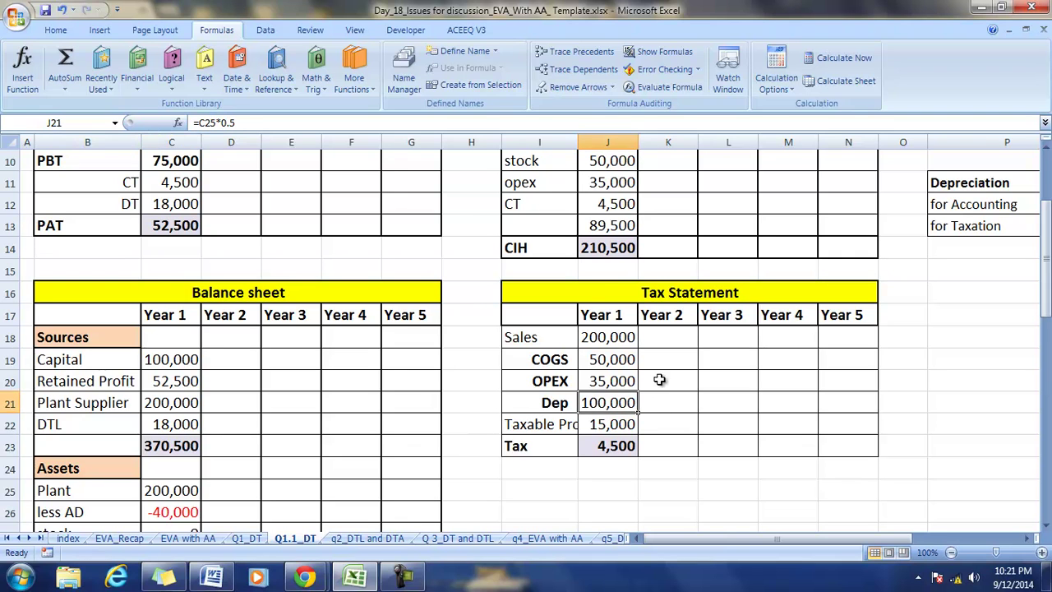
{"action": "left_click", "coordinate": [568, 55]}
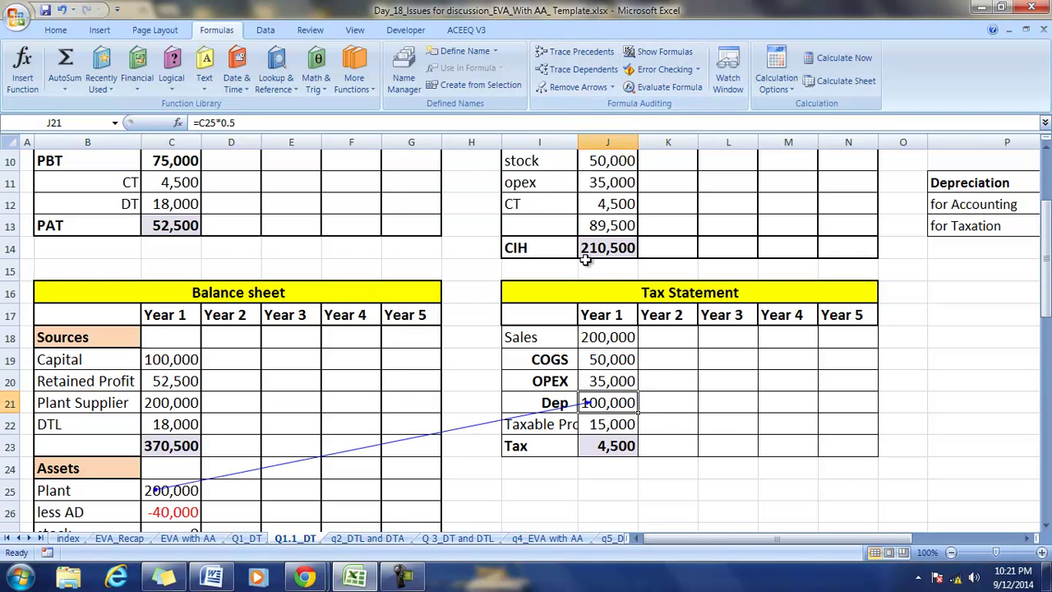
{"action": "left_click", "coordinate": [555, 91]}
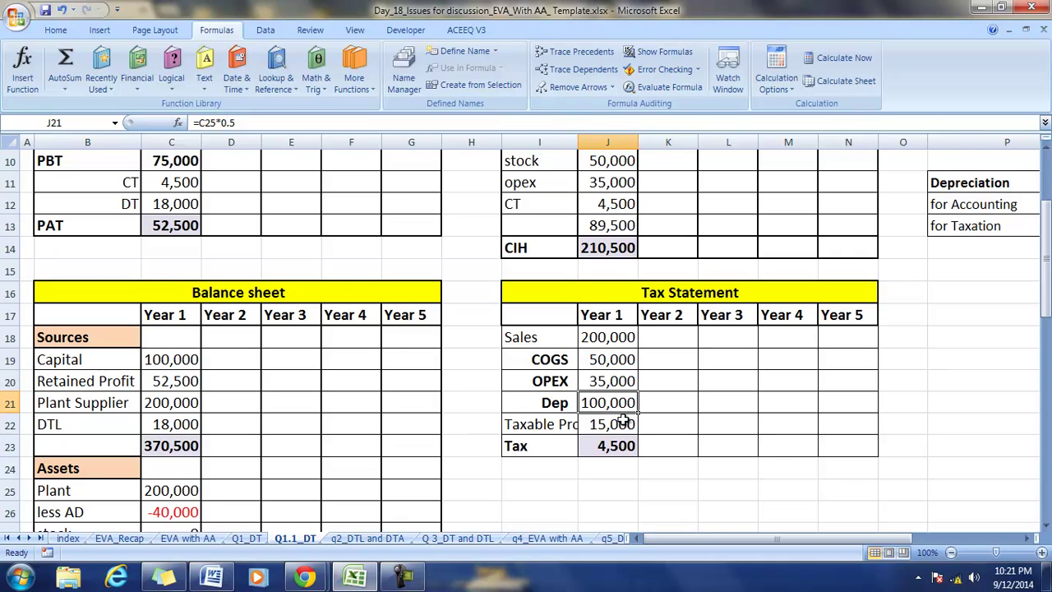
{"action": "left_click_drag", "start_coordinate": [579, 145], "coordinate": [601, 145]}
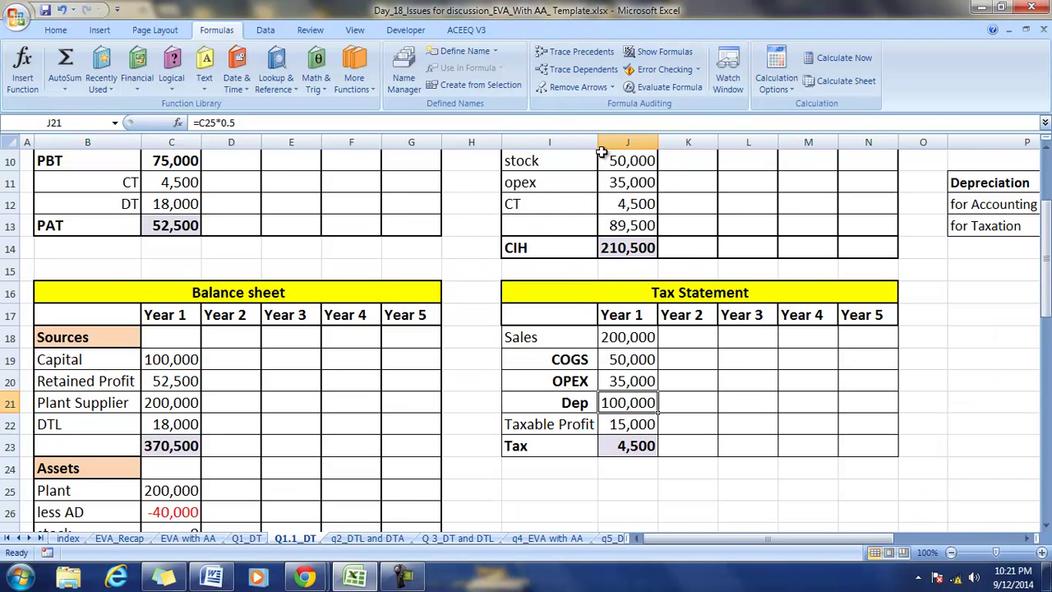
{"action": "left_click", "coordinate": [618, 424]}
{"action": "left_click", "coordinate": [631, 337]}
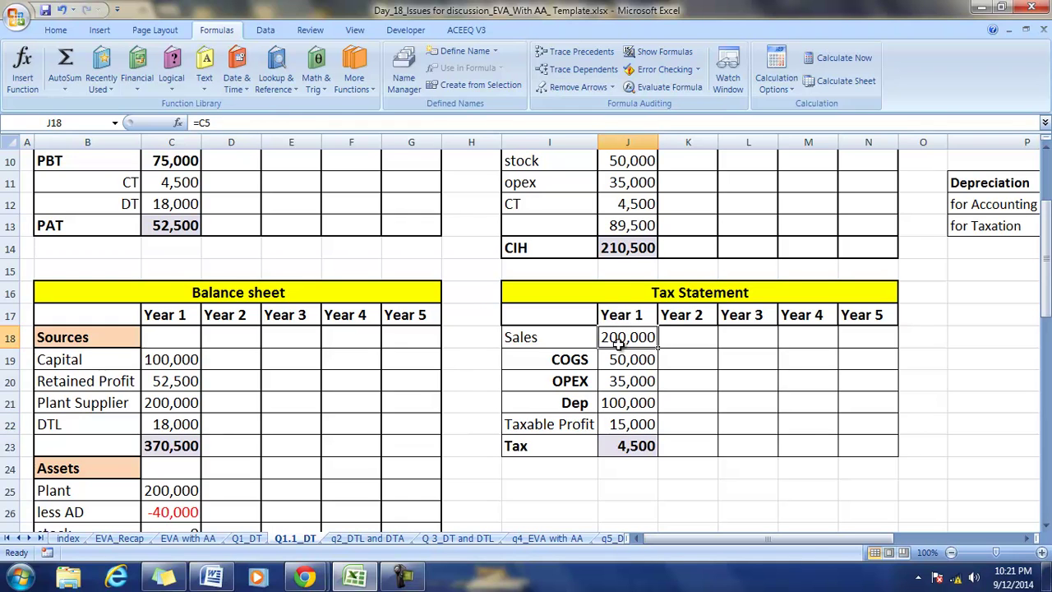
{"action": "left_click_drag", "start_coordinate": [610, 359], "coordinate": [615, 402]}
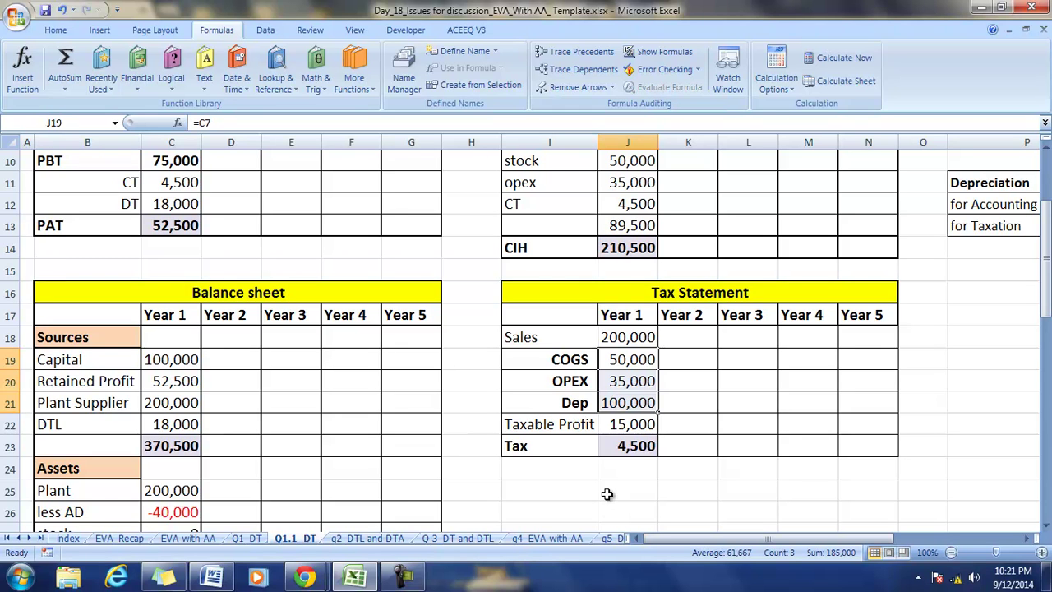
{"action": "left_click", "coordinate": [617, 424]}
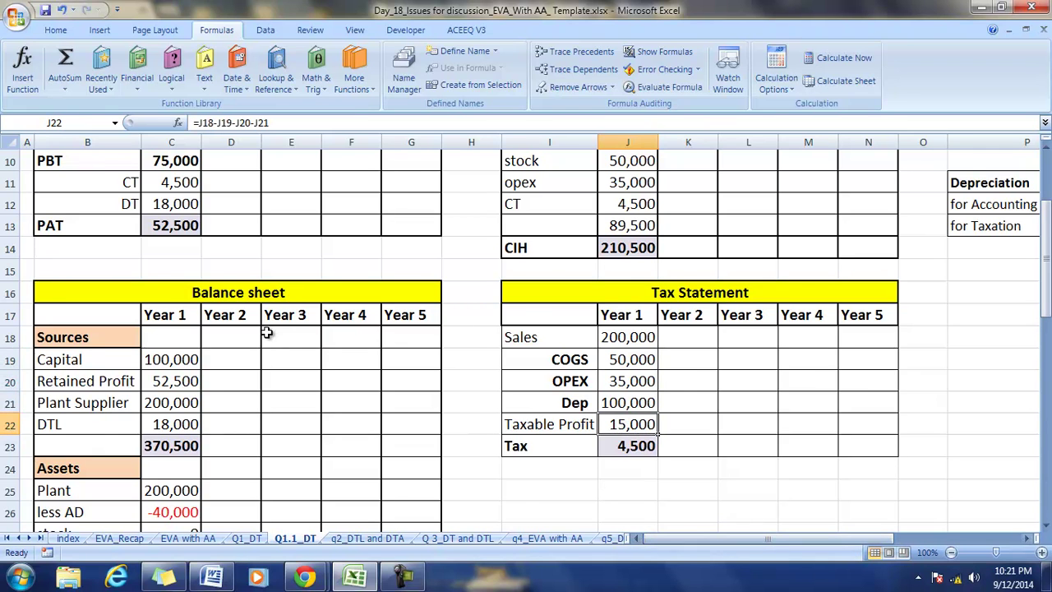
{"action": "scroll", "coordinate": [300, 323], "scroll_direction": "up", "scroll_amount": 1}
{"action": "left_click", "coordinate": [179, 225]}
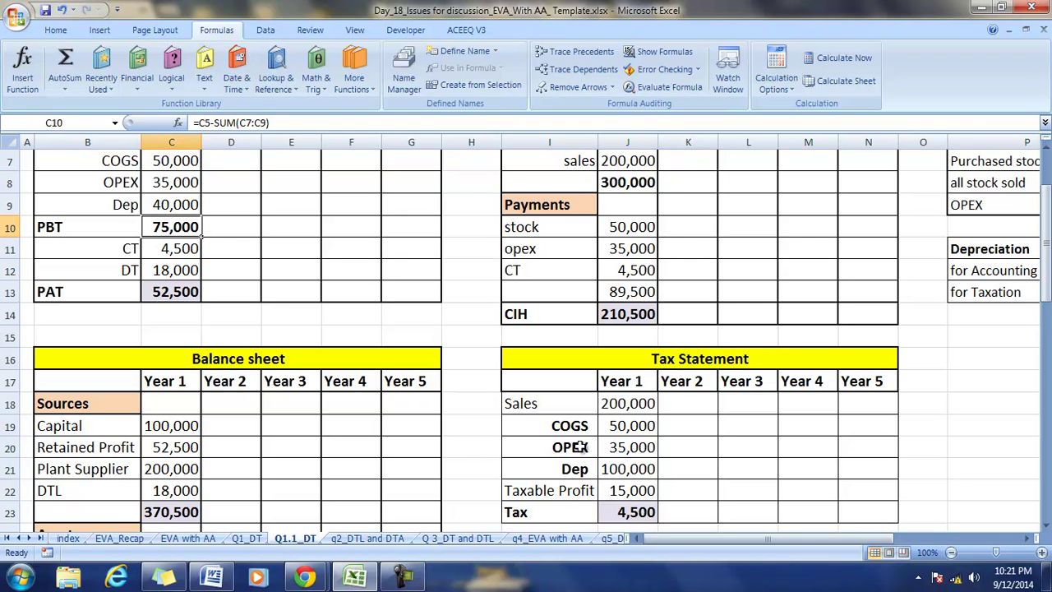
{"action": "left_click", "coordinate": [636, 492]}
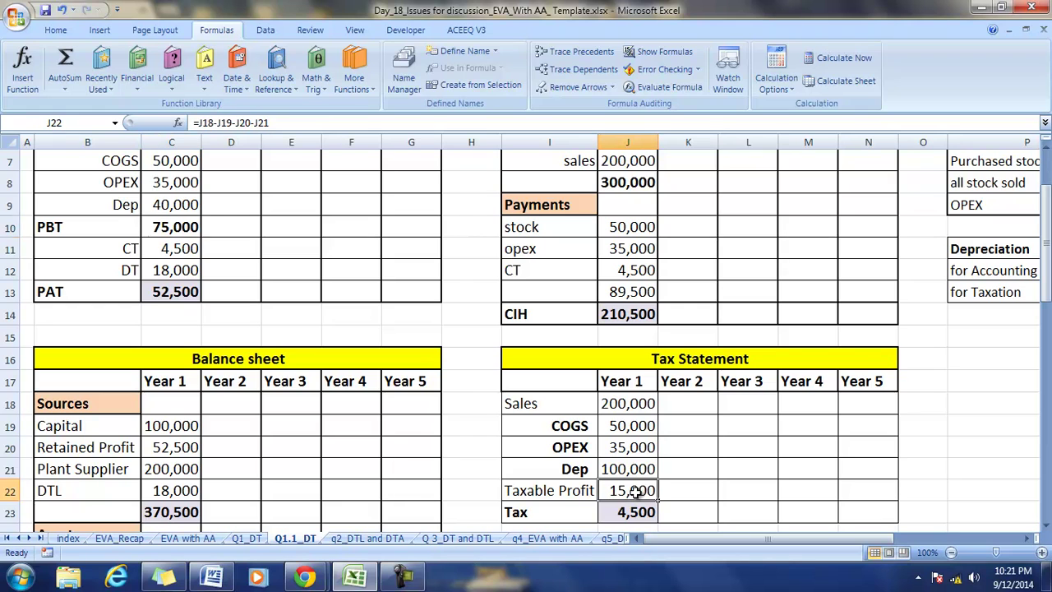
{"action": "left_click", "coordinate": [175, 230]}
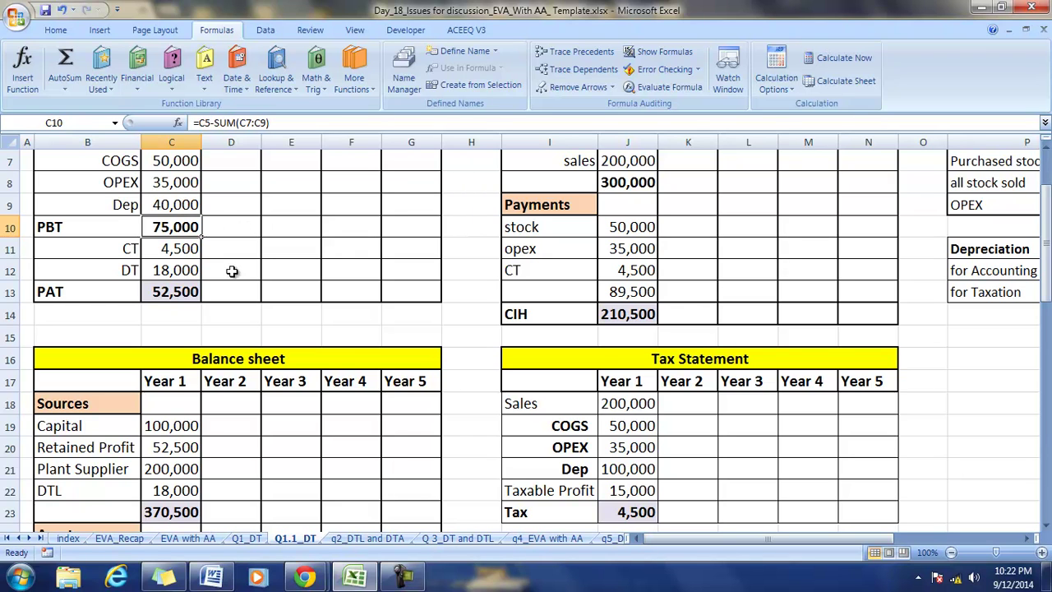
{"action": "left_click", "coordinate": [626, 469]}
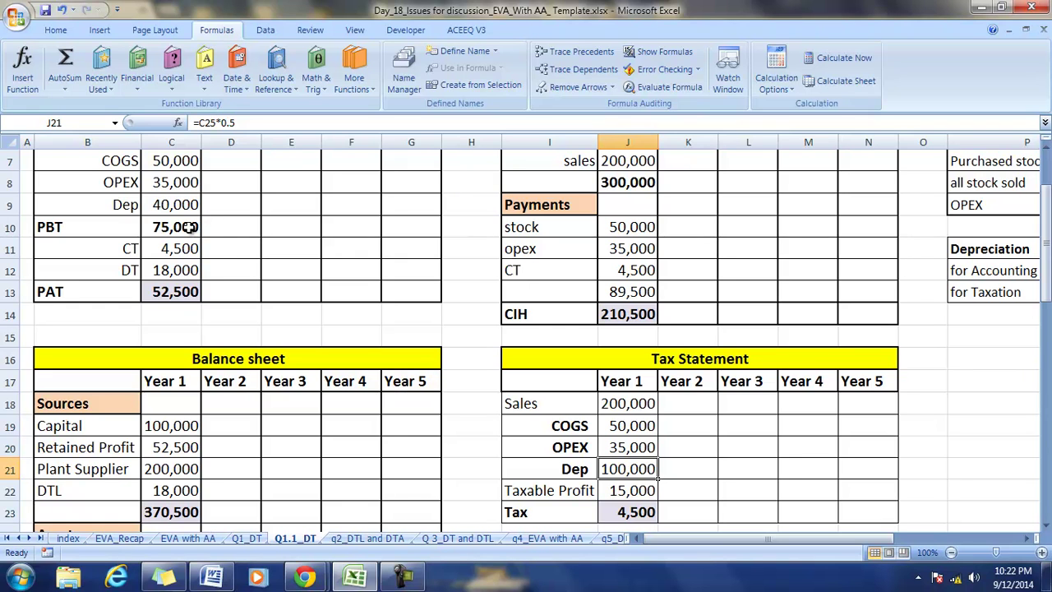
{"action": "left_click", "coordinate": [170, 205]}
{"action": "left_click", "coordinate": [605, 468]}
{"action": "scroll", "coordinate": [462, 393], "scroll_direction": "down", "scroll_amount": 2}
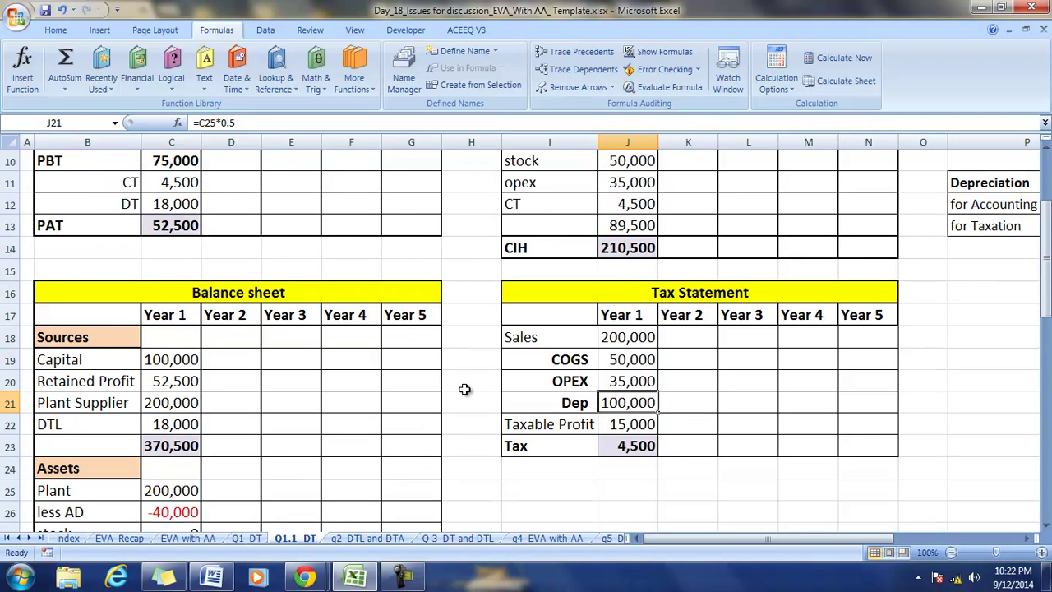
{"action": "scroll", "coordinate": [456, 393], "scroll_direction": "up", "scroll_amount": 3}
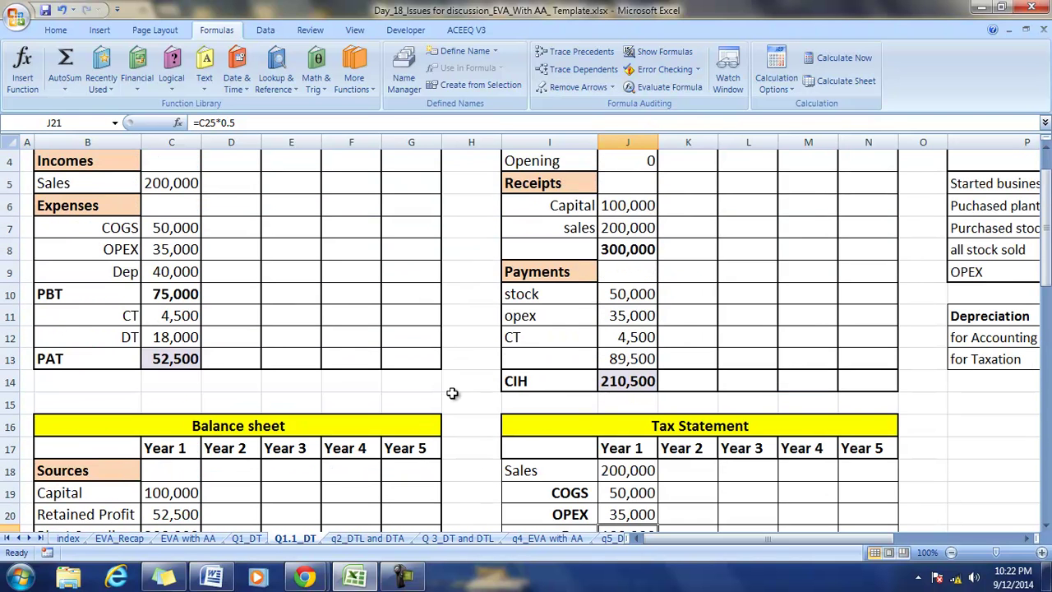
Trace the current tax CT in C11 back to the Tax figure, dismissing the colour-scheme warning
{"action": "left_click", "coordinate": [159, 313]}
{"action": "left_click", "coordinate": [579, 51]}
{"action": "scroll", "coordinate": [572, 250], "scroll_direction": "down", "scroll_amount": 2}
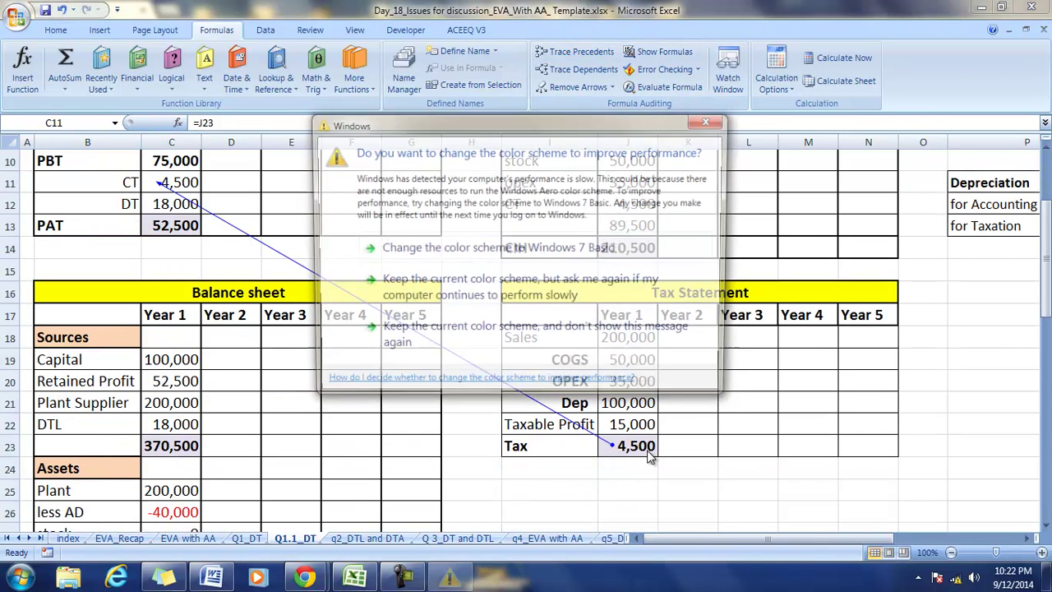
{"action": "left_click", "coordinate": [705, 118]}
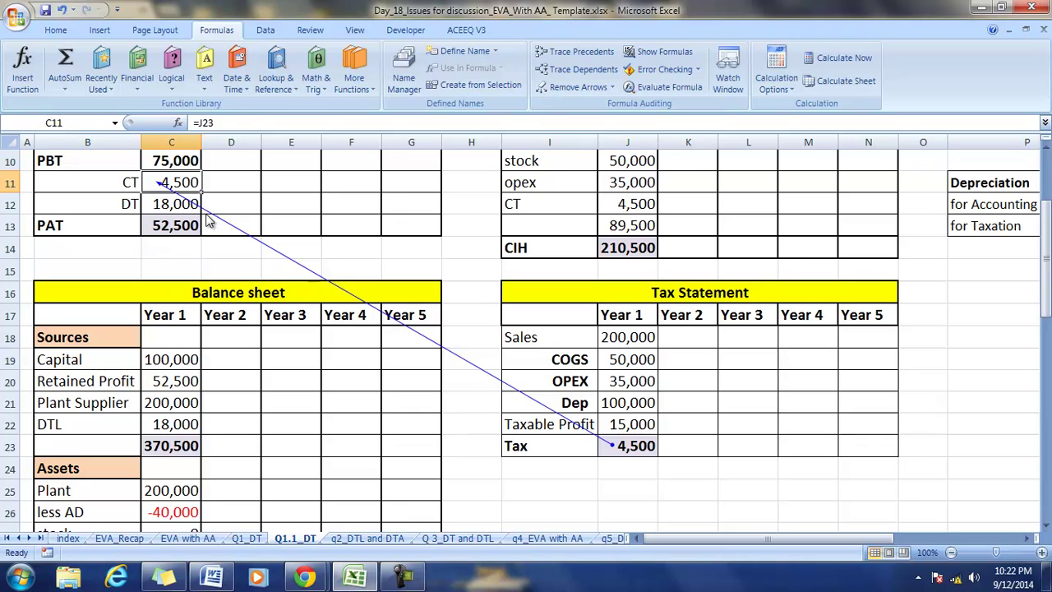
Trace the deferred tax DT in C12 to its sources, then clear the precedent arrows
{"action": "left_click", "coordinate": [164, 204]}
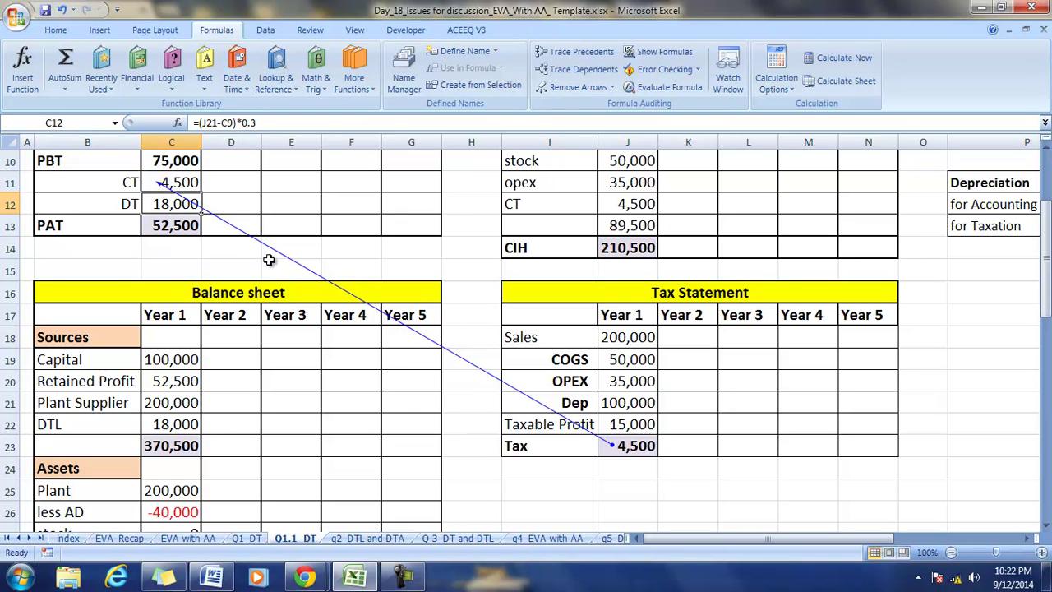
{"action": "left_click", "coordinate": [575, 51]}
{"action": "scroll", "coordinate": [561, 259], "scroll_direction": "up", "scroll_amount": 1}
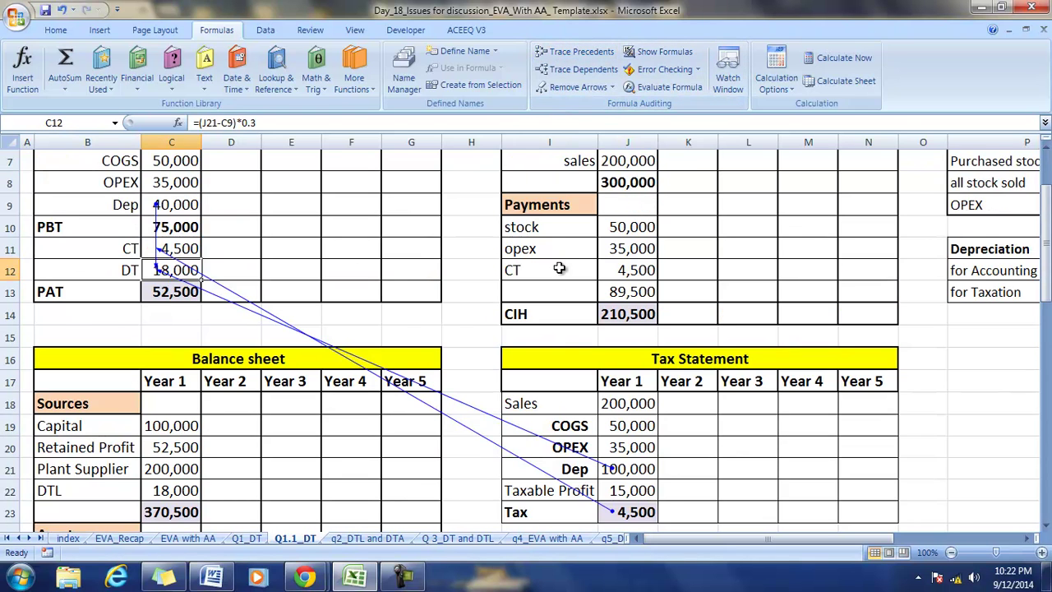
{"action": "left_click", "coordinate": [568, 82]}
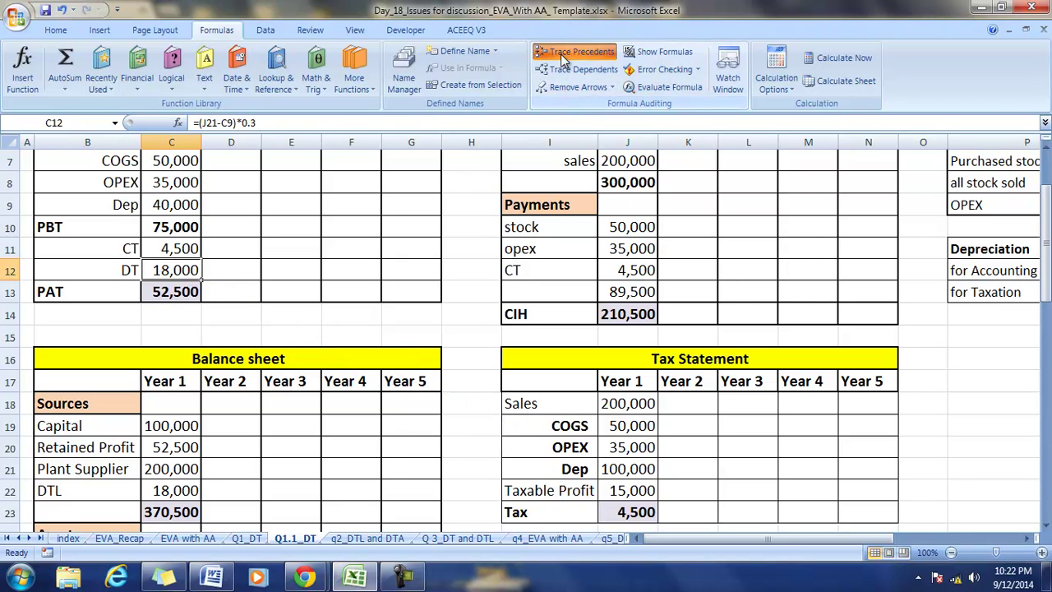
{"action": "left_click", "coordinate": [575, 51]}
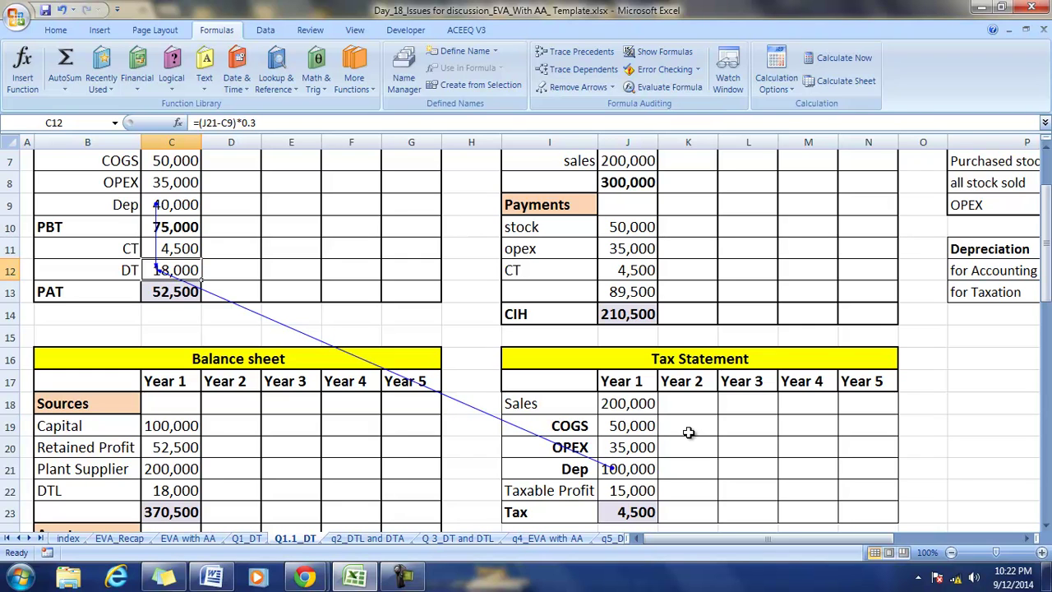
{"action": "left_click", "coordinate": [573, 88]}
{"action": "left_click", "coordinate": [584, 123]}
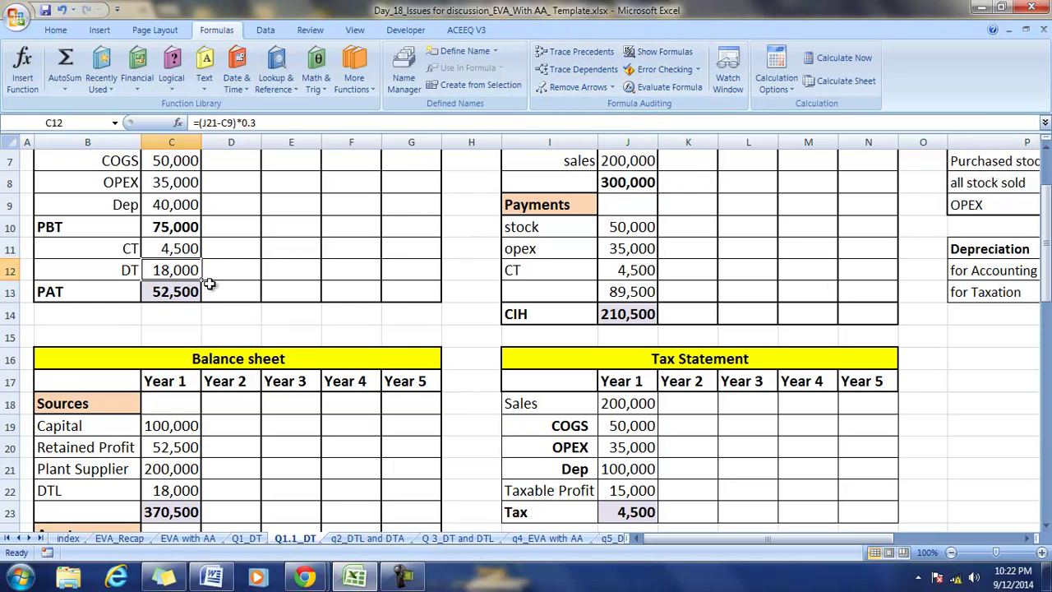
Trace the cash-flow CT payment and the balance-sheet DTL back to their source cells
{"action": "left_click", "coordinate": [608, 271]}
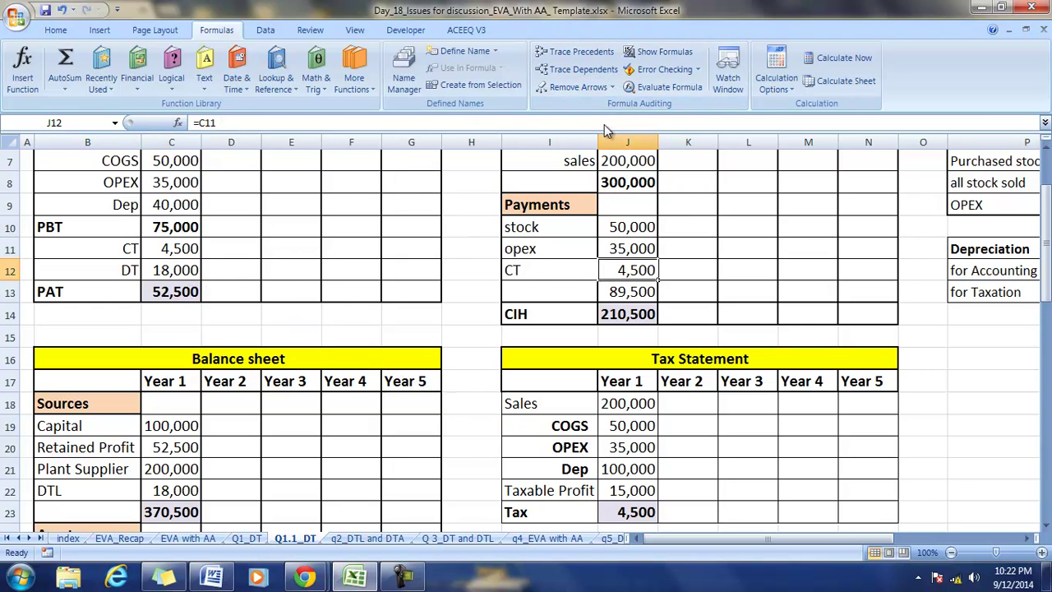
{"action": "left_click", "coordinate": [564, 57]}
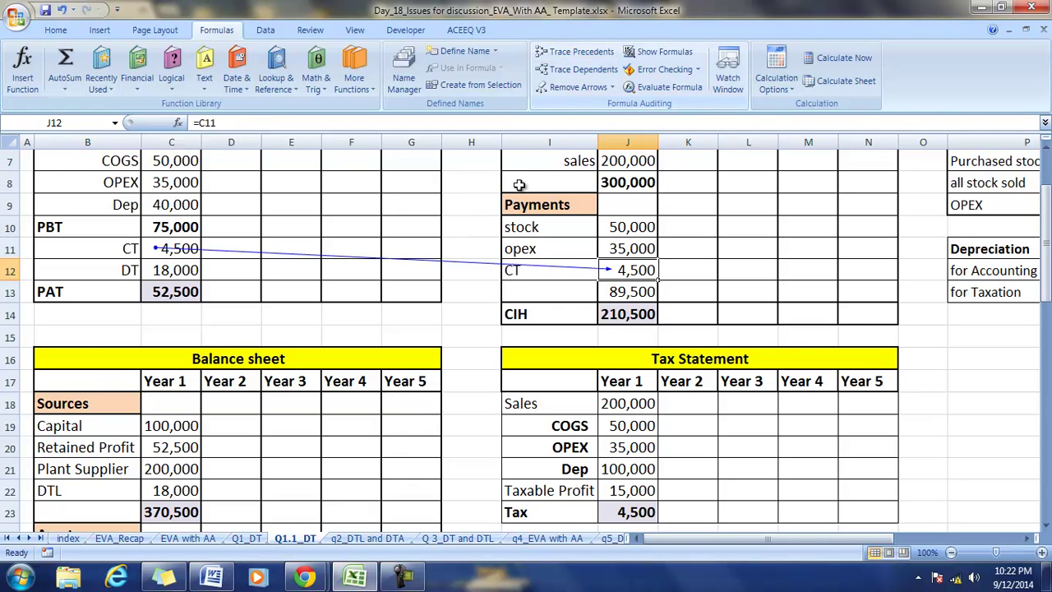
{"action": "left_click", "coordinate": [165, 271]}
{"action": "scroll", "coordinate": [191, 312], "scroll_direction": "down", "scroll_amount": 1}
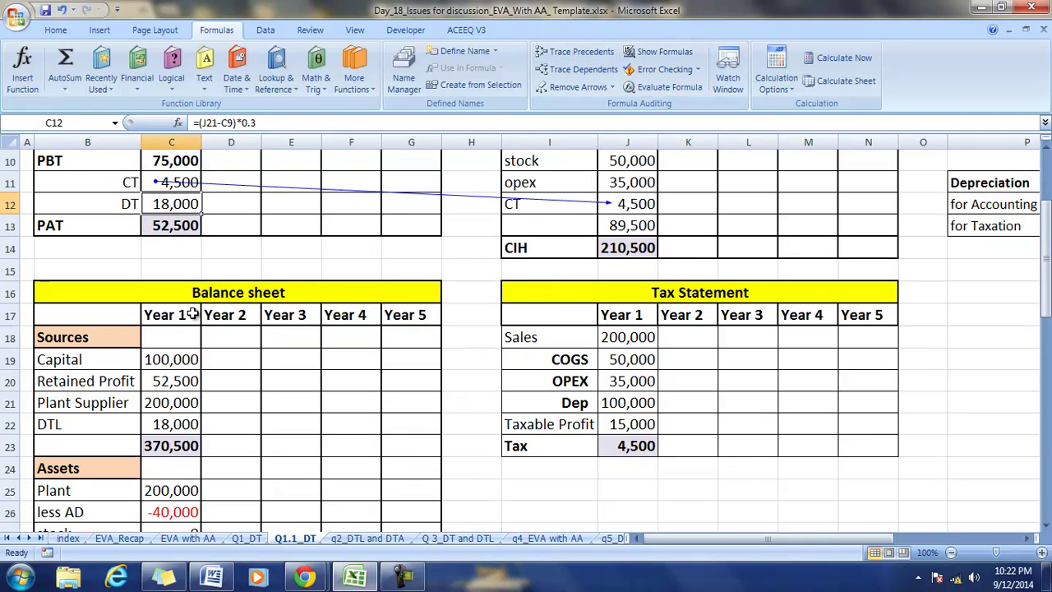
{"action": "left_click", "coordinate": [164, 426]}
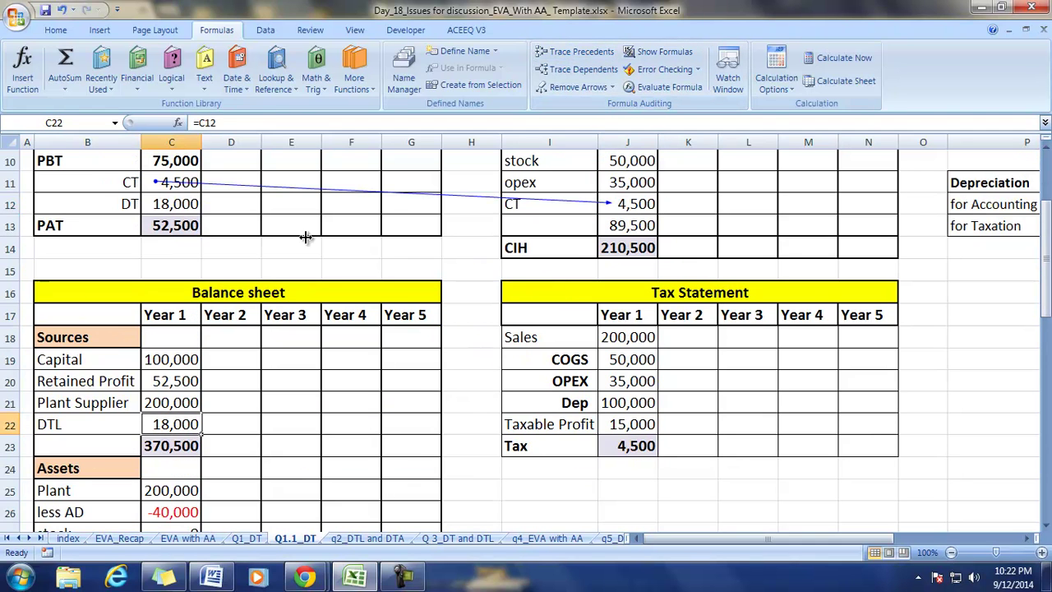
{"action": "left_click", "coordinate": [563, 52]}
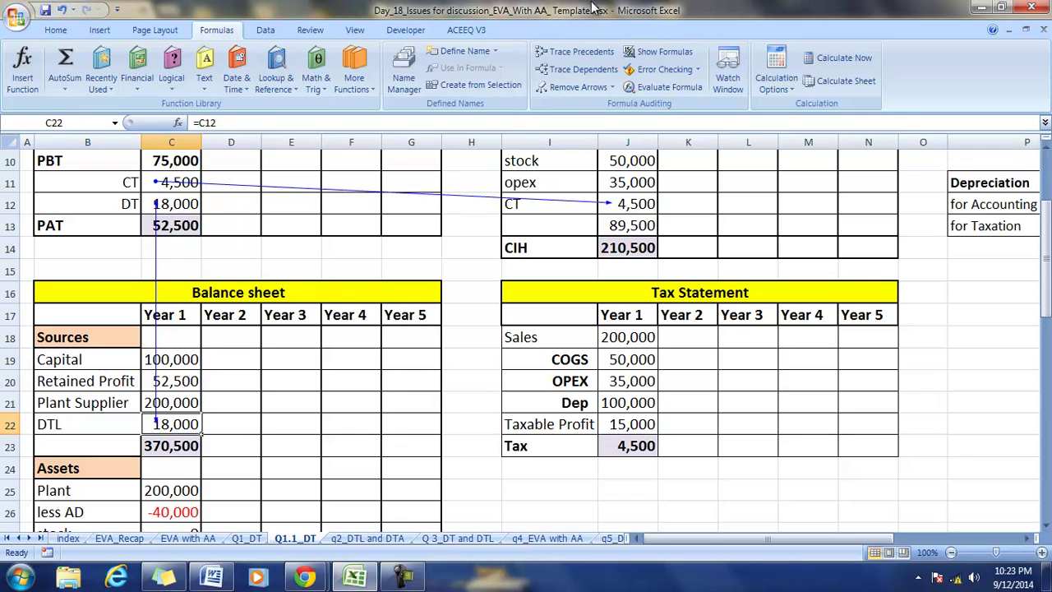
Clear the trace arrows and inspect the Sources and Assets total formulas
{"action": "left_click", "coordinate": [556, 90]}
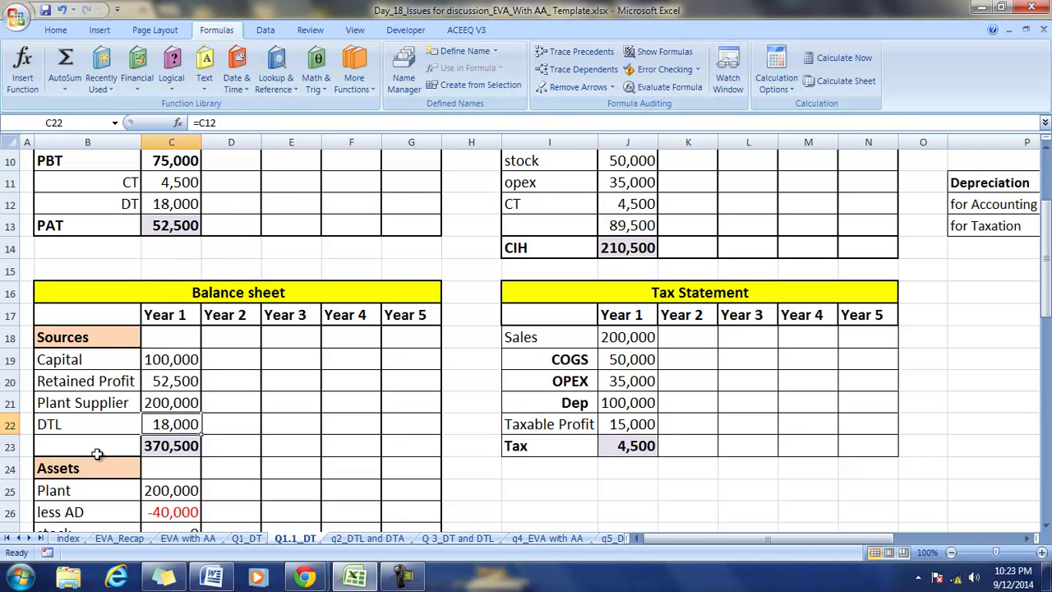
{"action": "scroll", "coordinate": [244, 415], "scroll_direction": "up", "scroll_amount": 2}
{"action": "scroll", "coordinate": [246, 417], "scroll_direction": "down", "scroll_amount": 3}
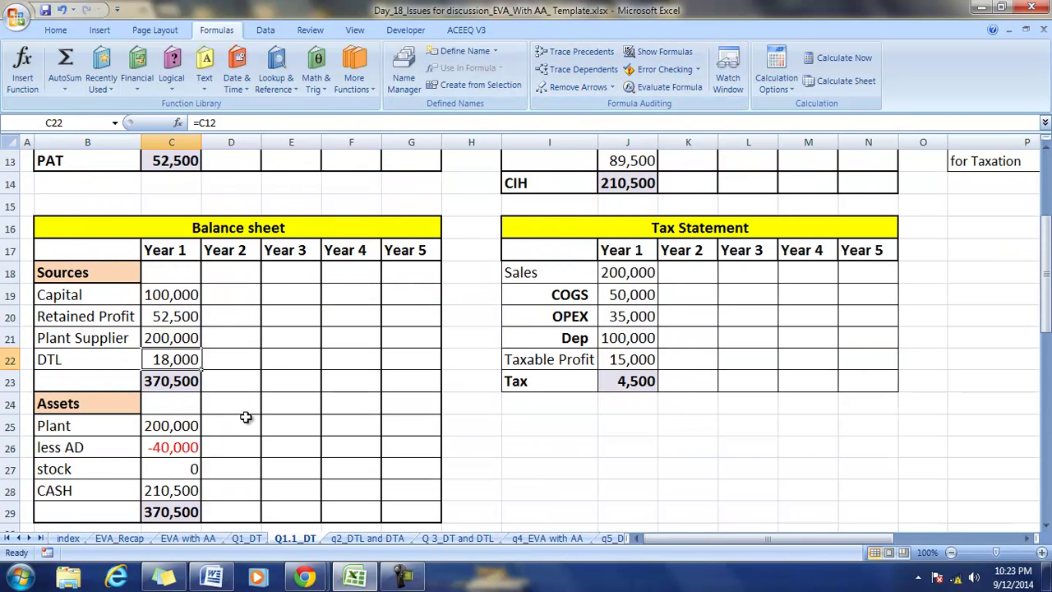
{"action": "left_click", "coordinate": [179, 380]}
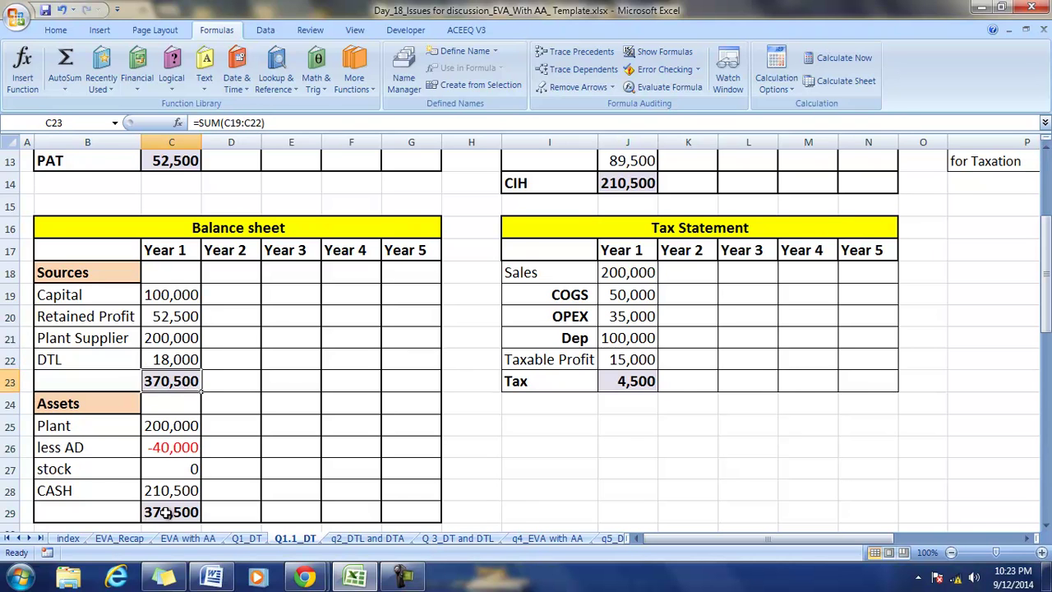
{"action": "left_click", "coordinate": [161, 510]}
{"action": "scroll", "coordinate": [305, 450], "scroll_direction": "up", "scroll_amount": 2}
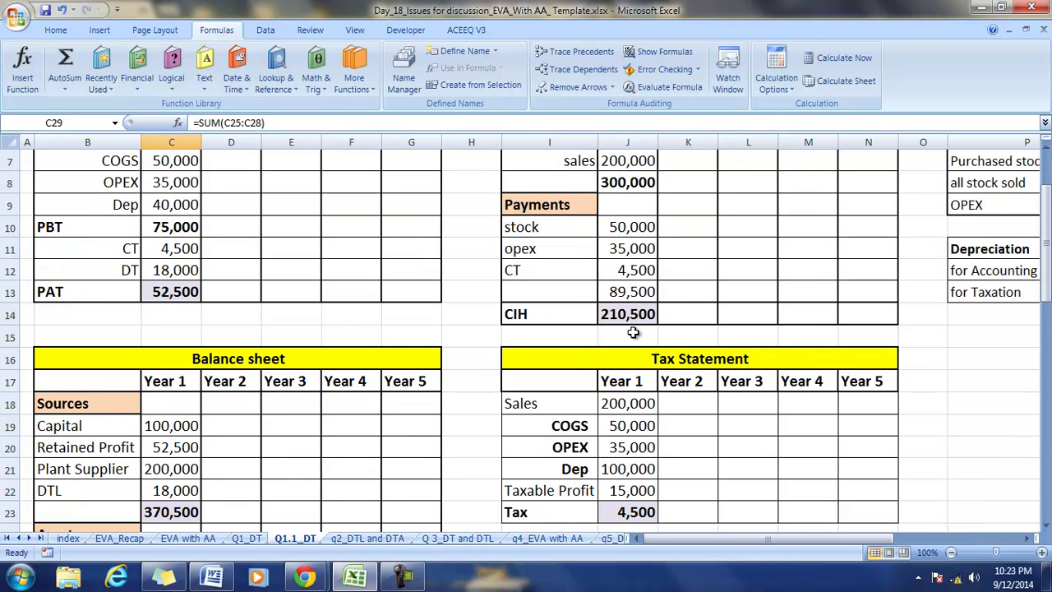
Check the PAT and PBT formulas and trace Retained Profit in C20 back to PAT
{"action": "left_click", "coordinate": [172, 294]}
{"action": "left_click", "coordinate": [170, 231]}
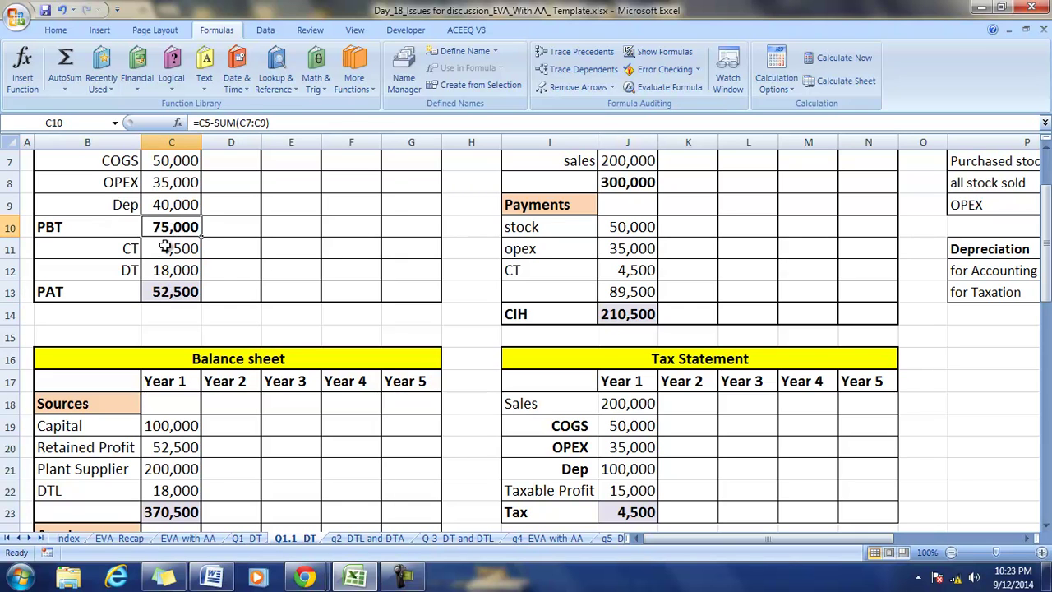
{"action": "left_click", "coordinate": [174, 293]}
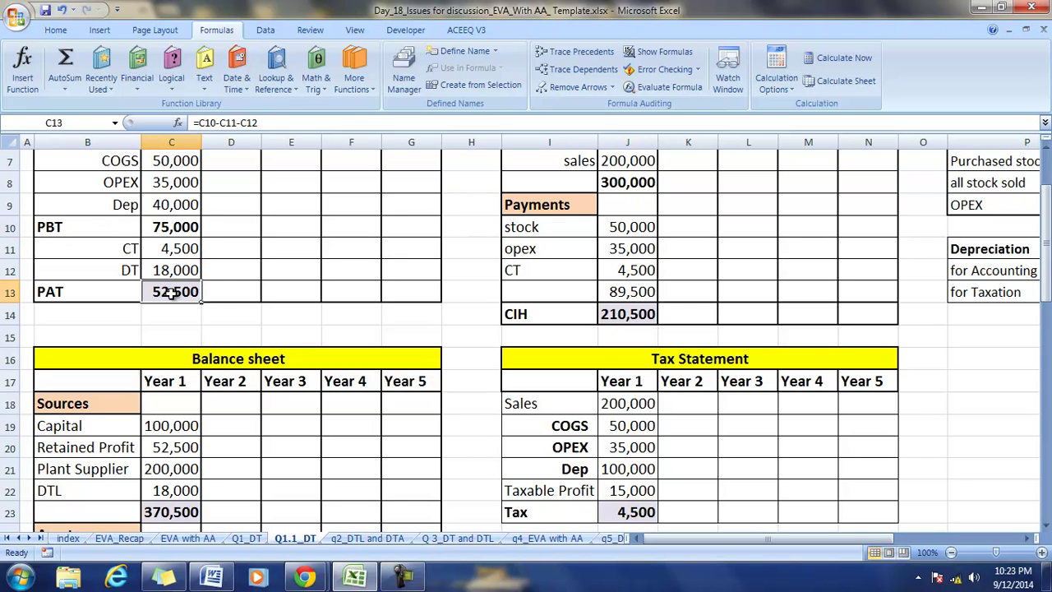
{"action": "left_click", "coordinate": [179, 446]}
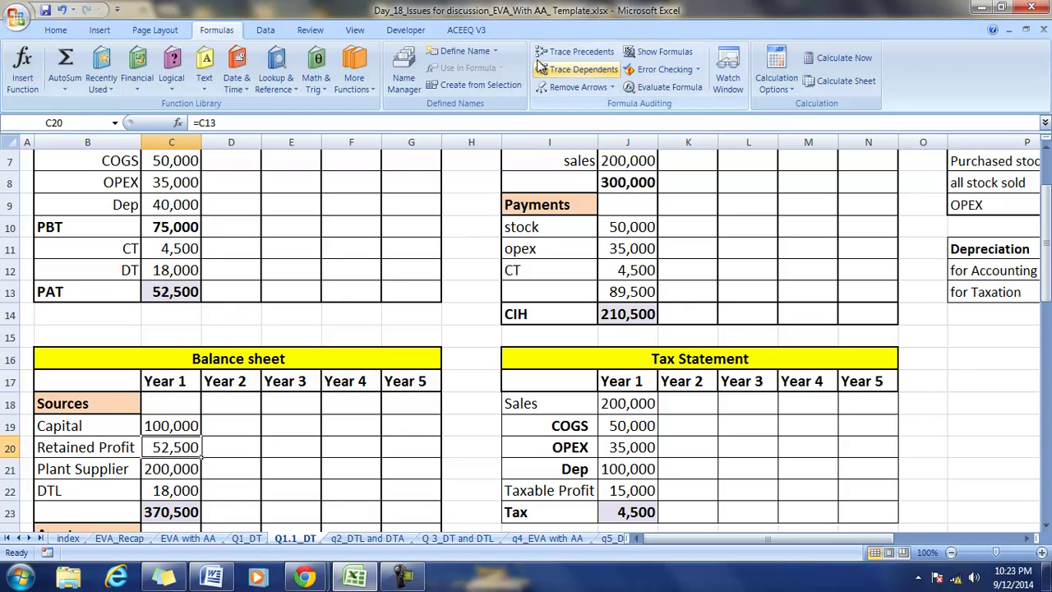
{"action": "left_click", "coordinate": [578, 52]}
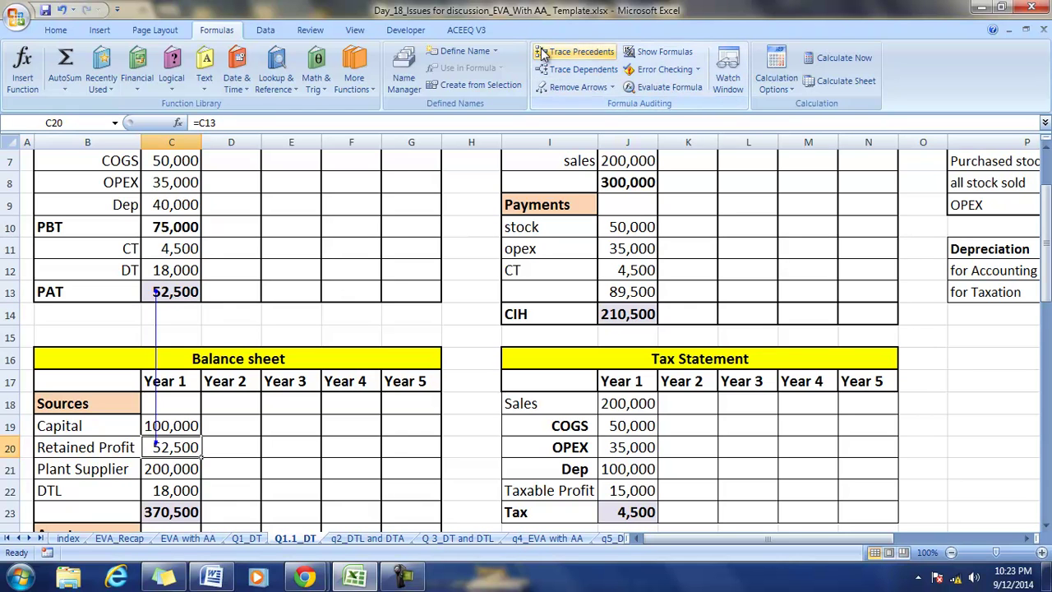
Check the CIH formula, trace CASH in C28 to the CIH total, then clear arrows
{"action": "left_click", "coordinate": [623, 316]}
{"action": "scroll", "coordinate": [657, 240], "scroll_direction": "up", "scroll_amount": 1}
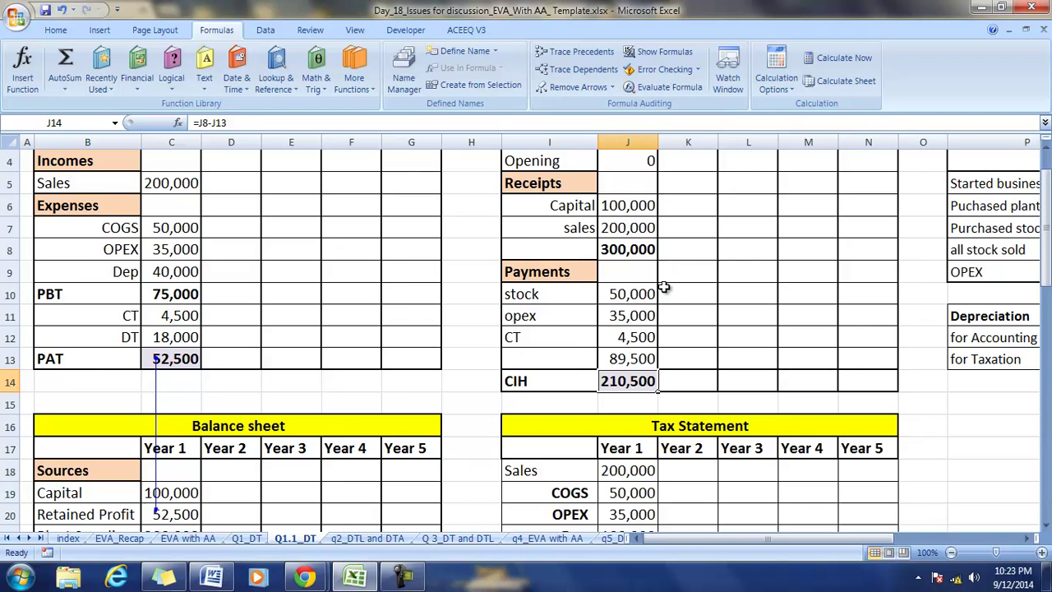
{"action": "scroll", "coordinate": [392, 359], "scroll_direction": "down", "scroll_amount": 2}
{"action": "scroll", "coordinate": [191, 489], "scroll_direction": "down", "scroll_amount": 1}
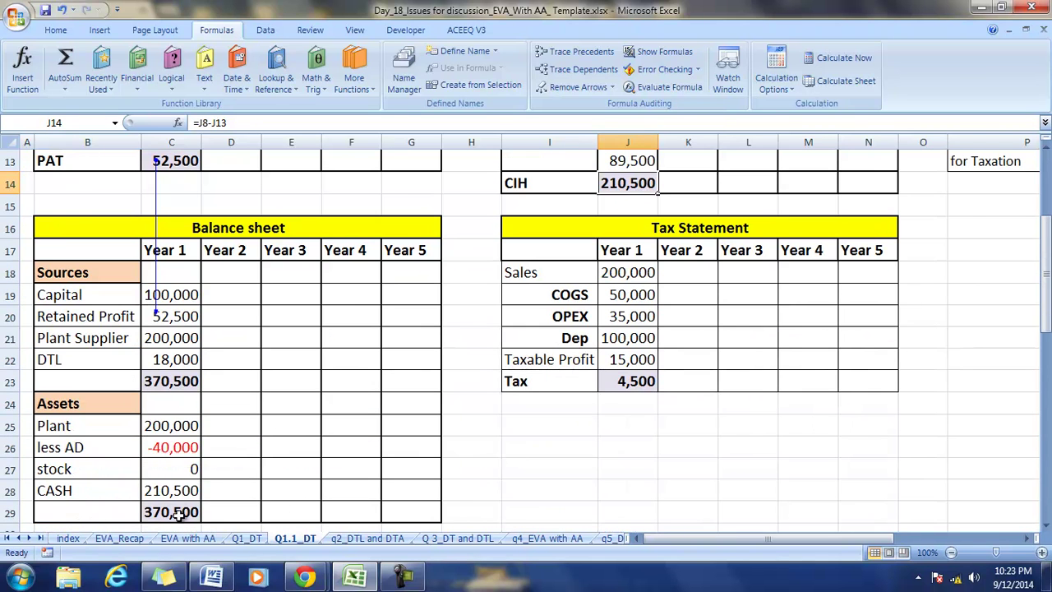
{"action": "left_click", "coordinate": [176, 490]}
{"action": "left_click", "coordinate": [542, 58]}
{"action": "left_click", "coordinate": [572, 89]}
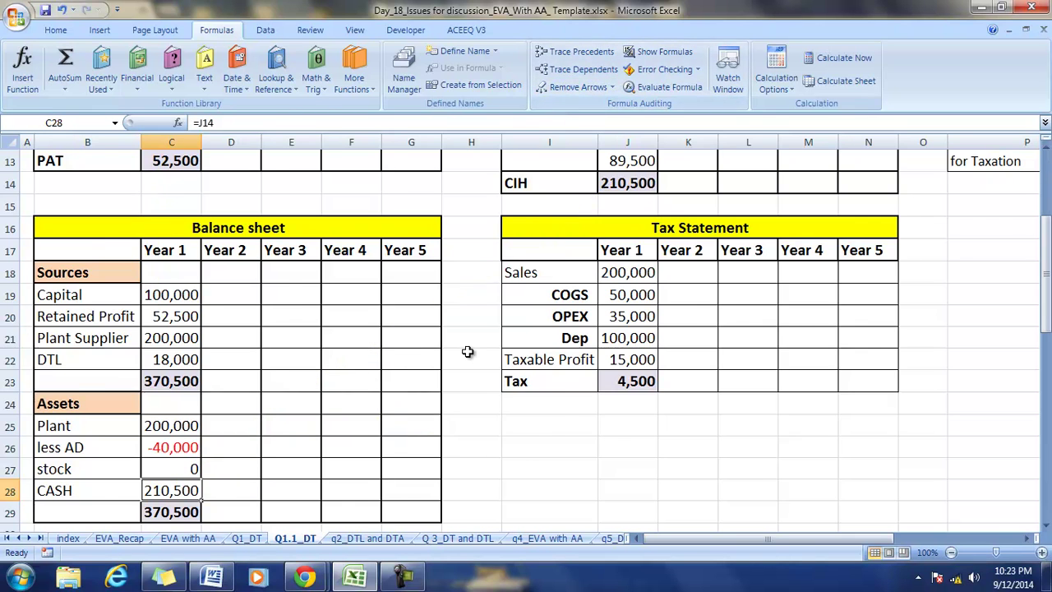
Trace DT in C12, check tax depreciation J21, and trace DTL in C22 two levels back
{"action": "scroll", "coordinate": [279, 285], "scroll_direction": "up", "scroll_amount": 1}
{"action": "left_click", "coordinate": [171, 206]}
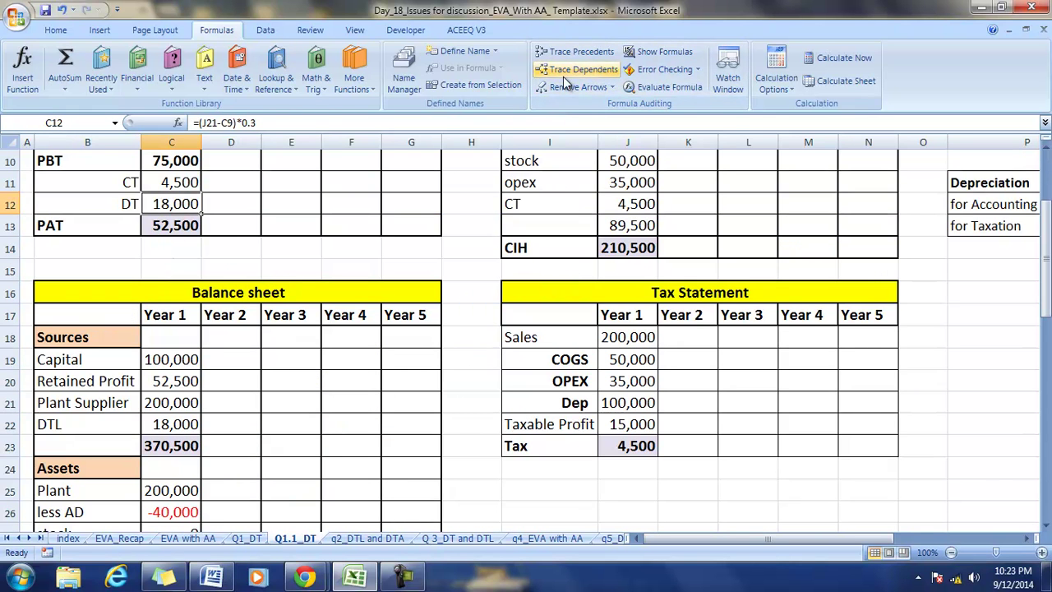
{"action": "left_click", "coordinate": [555, 51]}
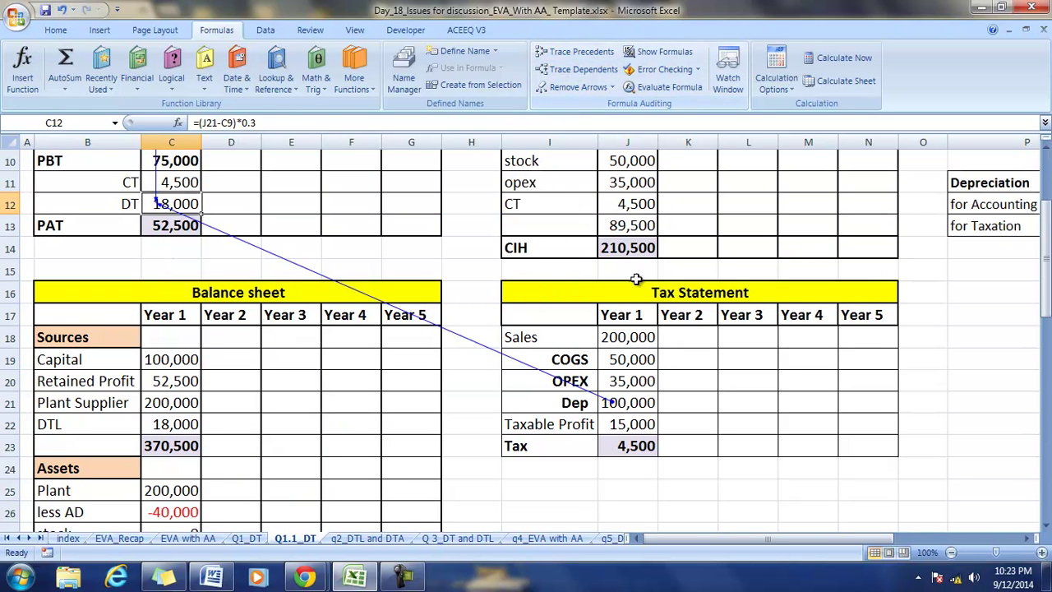
{"action": "left_click", "coordinate": [621, 403]}
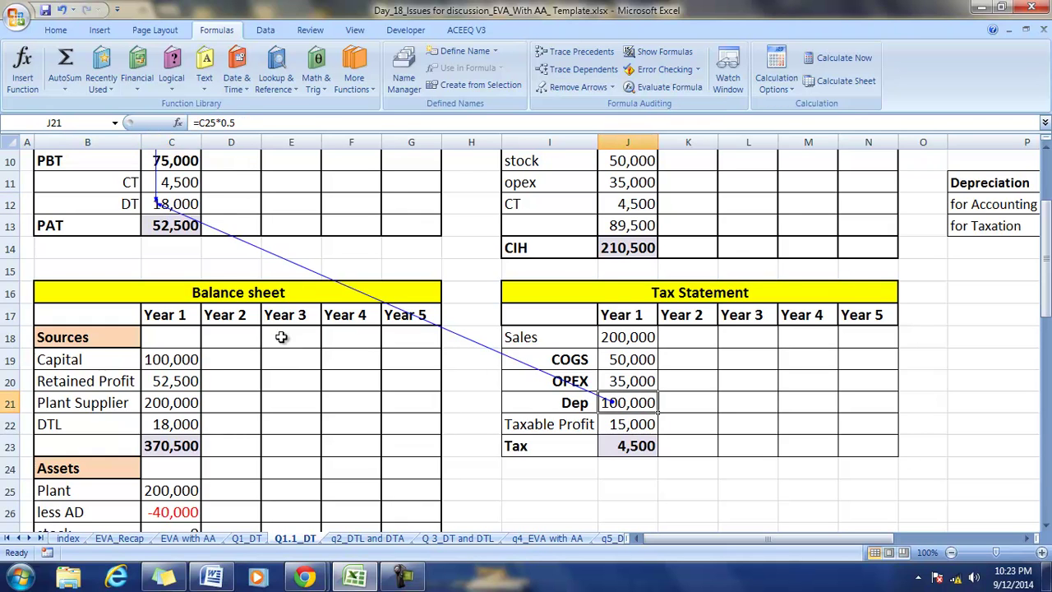
{"action": "left_click", "coordinate": [177, 427]}
{"action": "left_click", "coordinate": [543, 52]}
{"action": "left_click", "coordinate": [543, 54]}
Clear arrows, confirm the 50% tax depreciation rate in Q13, and select Year 2 figures D4:D13
{"action": "left_click", "coordinate": [543, 90]}
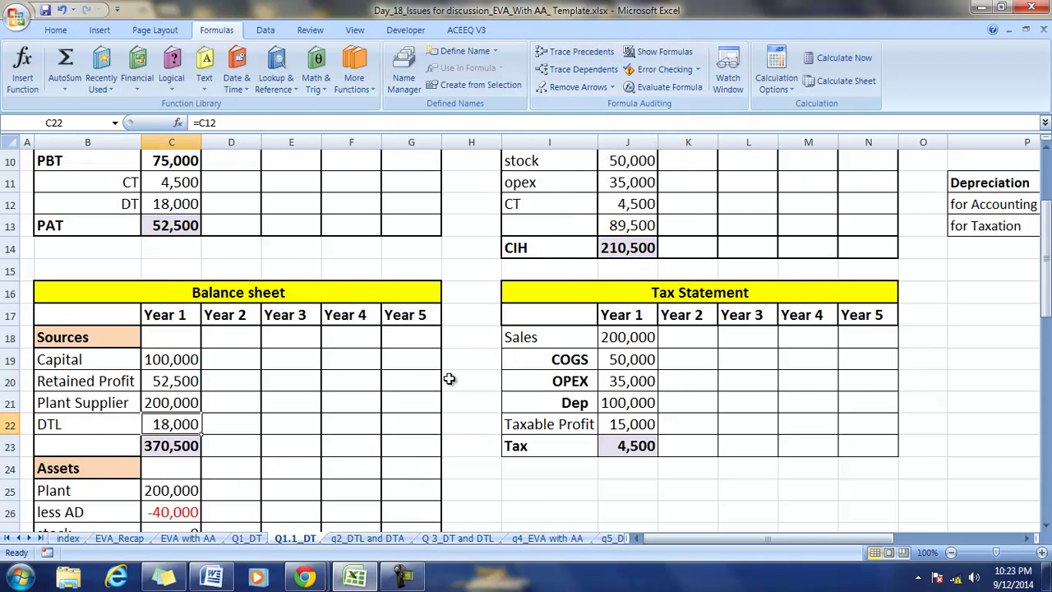
{"action": "scroll", "coordinate": [446, 376], "scroll_direction": "up", "scroll_amount": 1}
{"action": "left_click_drag", "start_coordinate": [740, 541], "coordinate": [871, 539]}
{"action": "scroll", "coordinate": [834, 453], "scroll_direction": "up", "scroll_amount": 2}
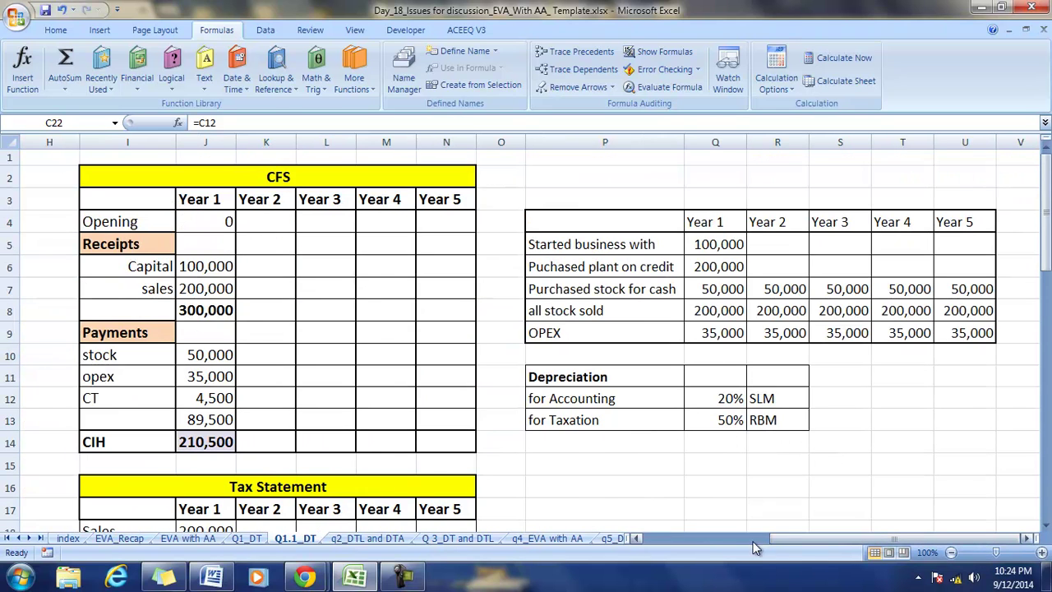
{"action": "left_click", "coordinate": [718, 422]}
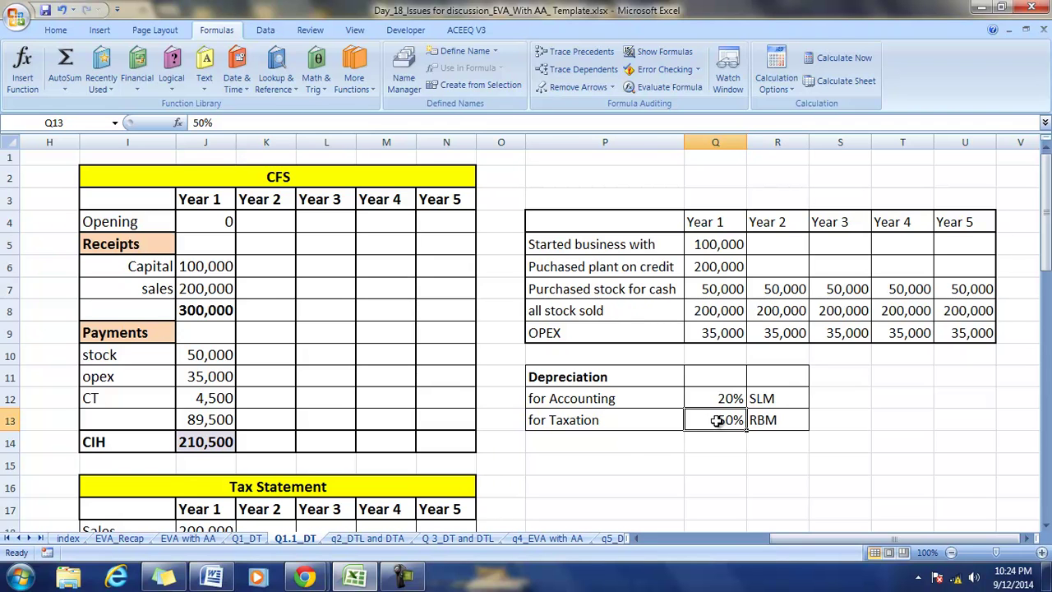
{"action": "left_click_drag", "start_coordinate": [805, 539], "coordinate": [695, 540]}
{"action": "left_click_drag", "start_coordinate": [217, 220], "coordinate": [216, 419]}
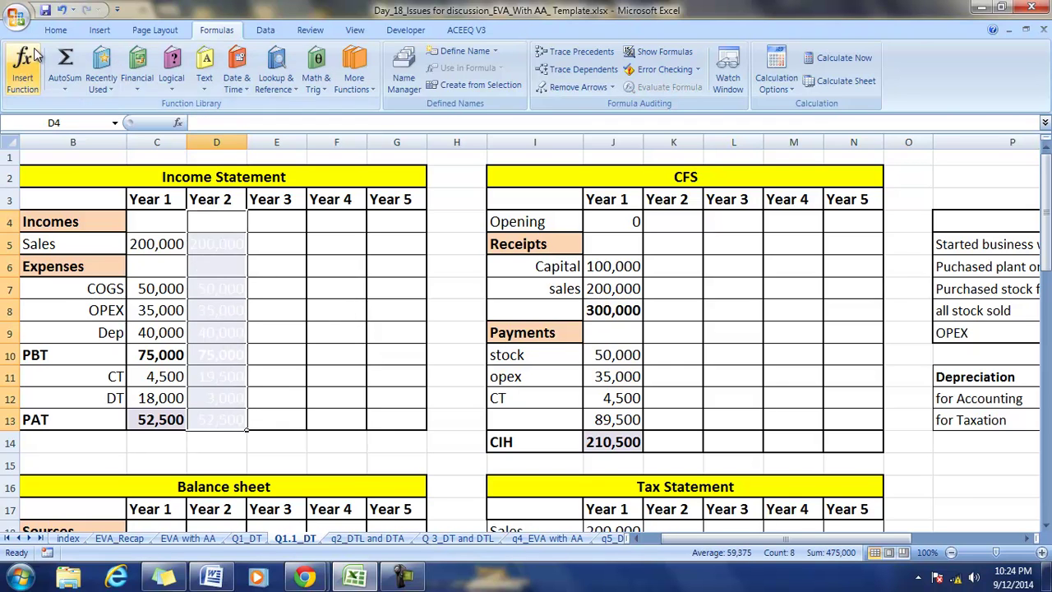
{"action": "left_click", "coordinate": [56, 30]}
{"action": "left_click", "coordinate": [249, 81]}
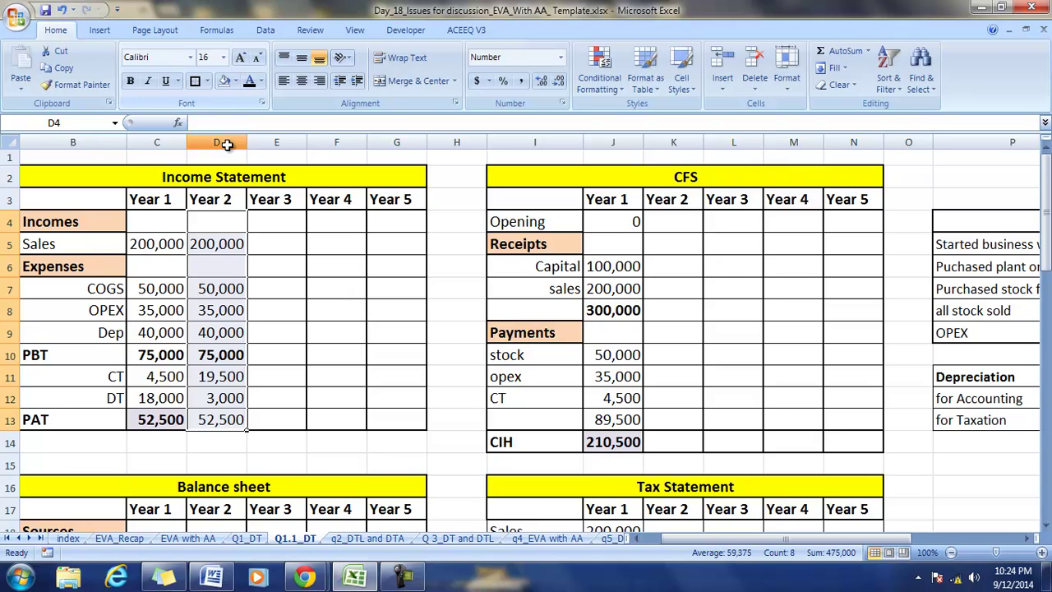
{"action": "scroll", "coordinate": [243, 310], "scroll_direction": "down", "scroll_amount": 2}
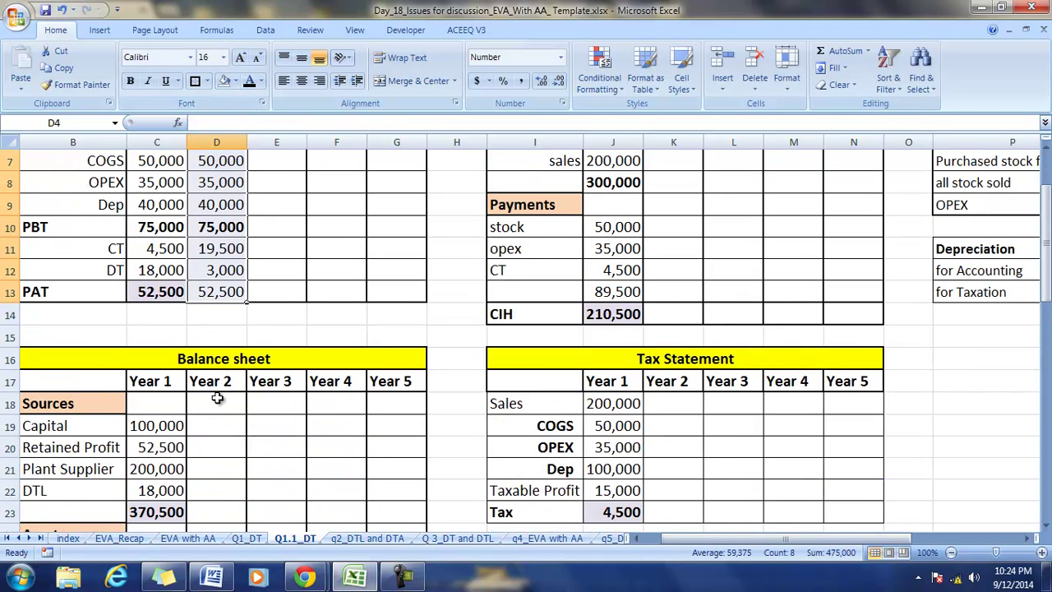
{"action": "scroll", "coordinate": [218, 378], "scroll_direction": "down", "scroll_amount": 1}
{"action": "left_click_drag", "start_coordinate": [213, 340], "coordinate": [216, 490]}
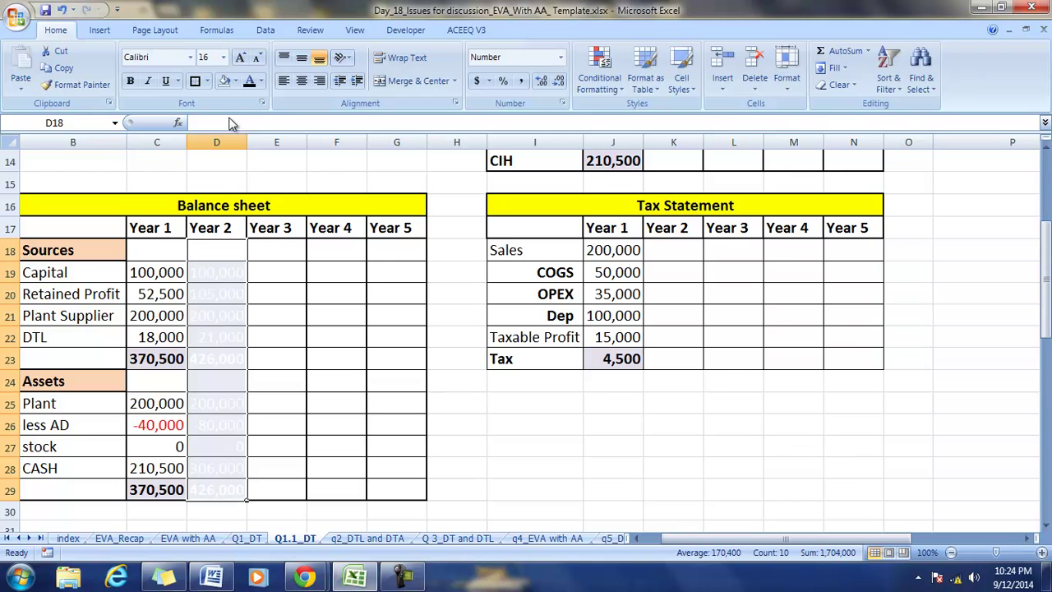
{"action": "left_click", "coordinate": [249, 81]}
{"action": "scroll", "coordinate": [526, 370], "scroll_direction": "up", "scroll_amount": 5}
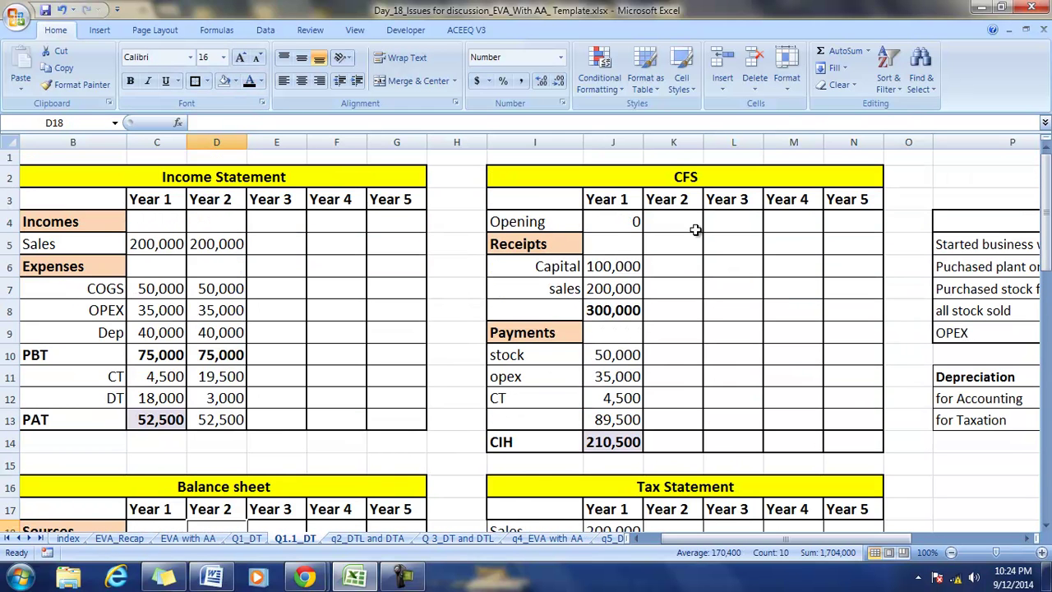
{"action": "left_click_drag", "start_coordinate": [675, 230], "coordinate": [664, 443]}
{"action": "left_click", "coordinate": [250, 81]}
{"action": "scroll", "coordinate": [566, 400], "scroll_direction": "down", "scroll_amount": 2}
{"action": "left_click_drag", "start_coordinate": [676, 404], "coordinate": [671, 439]}
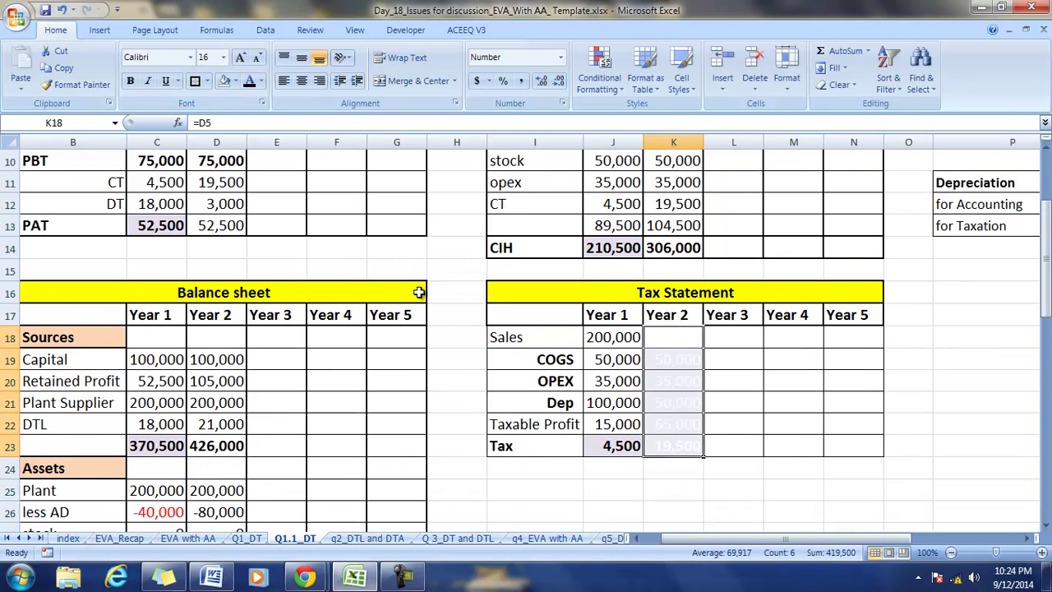
{"action": "left_click", "coordinate": [249, 81]}
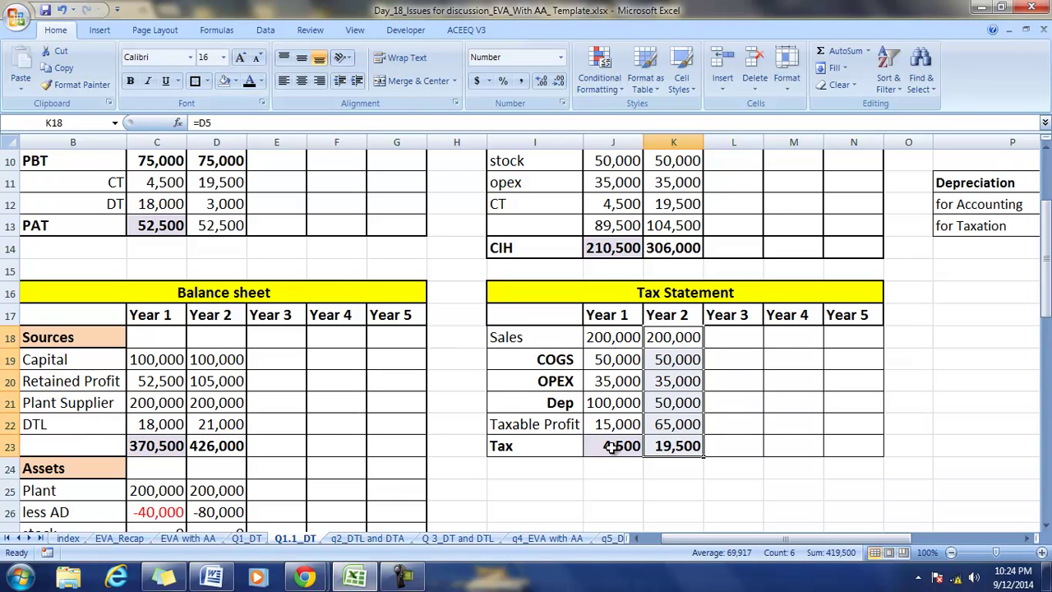
{"action": "scroll", "coordinate": [403, 402], "scroll_direction": "up", "scroll_amount": 1}
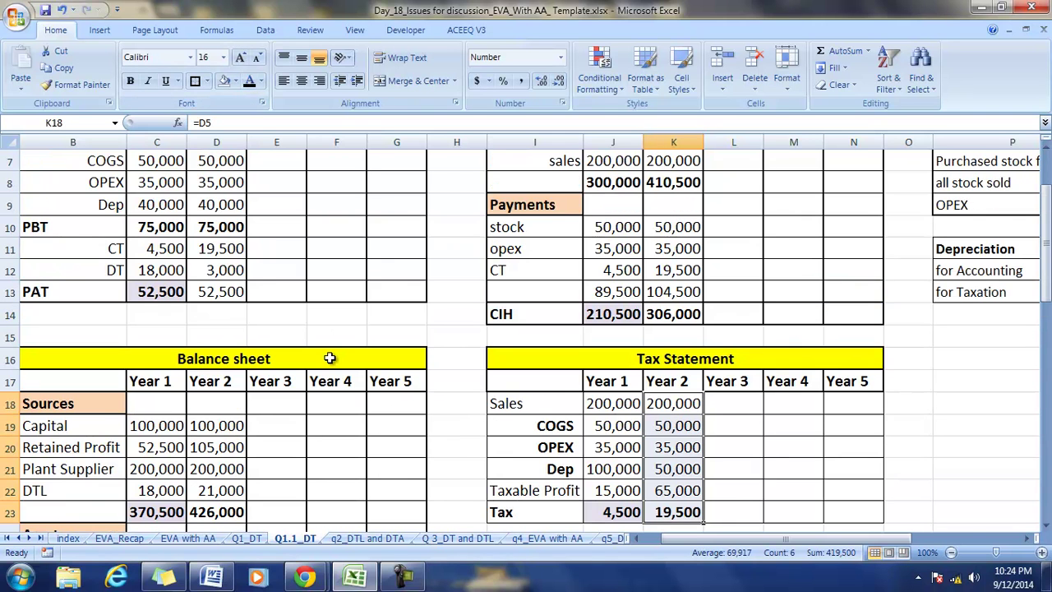
{"action": "left_click", "coordinate": [229, 226]}
{"action": "scroll", "coordinate": [535, 400], "scroll_direction": "down", "scroll_amount": 3}
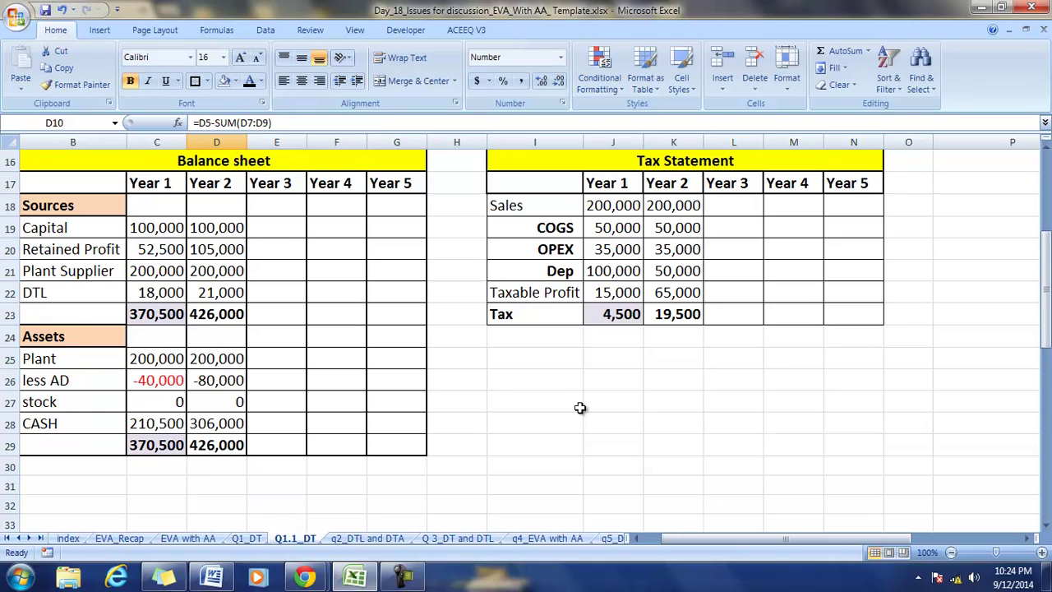
{"action": "scroll", "coordinate": [662, 382], "scroll_direction": "up", "scroll_amount": 1}
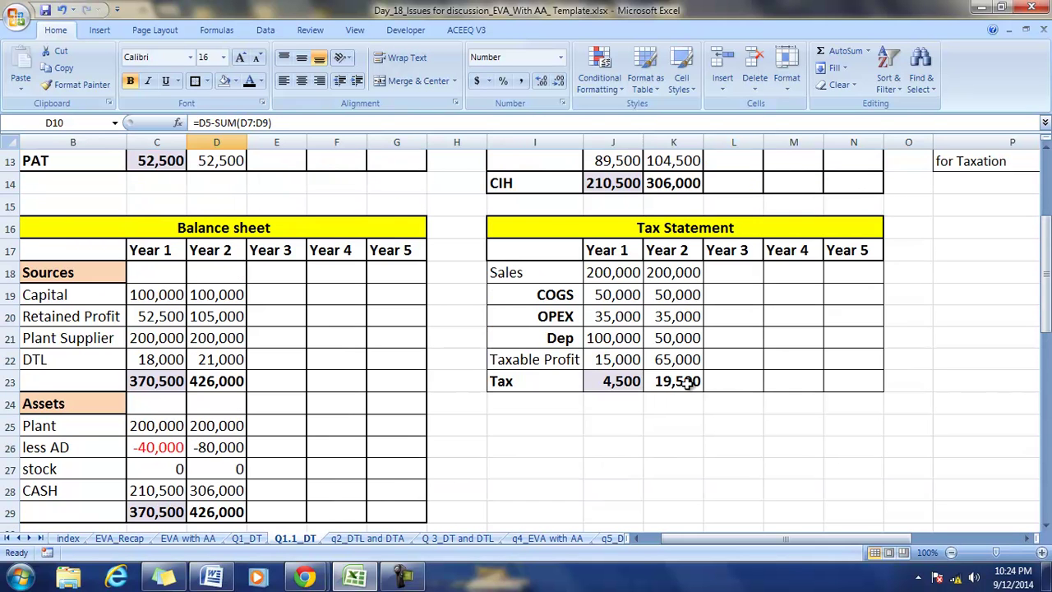
{"action": "left_click", "coordinate": [688, 383]}
{"action": "left_click_drag", "start_coordinate": [617, 339], "coordinate": [673, 338]}
{"action": "scroll", "coordinate": [562, 389], "scroll_direction": "up", "scroll_amount": 3}
Trace the precedents of Year 2 DT in D12, then remove the arrow
{"action": "left_click", "coordinate": [227, 337]}
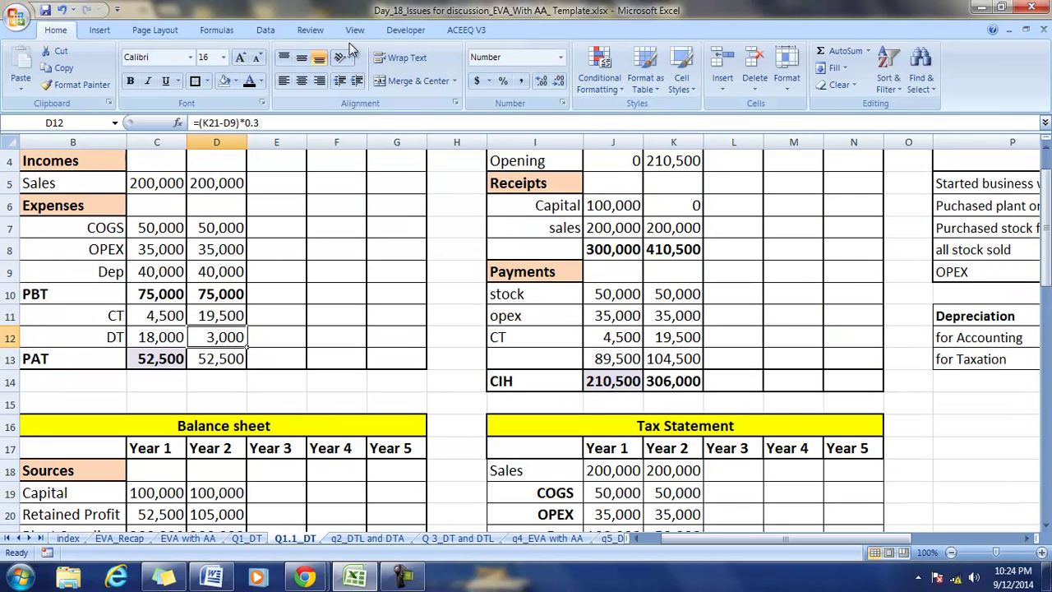
{"action": "left_click", "coordinate": [214, 30]}
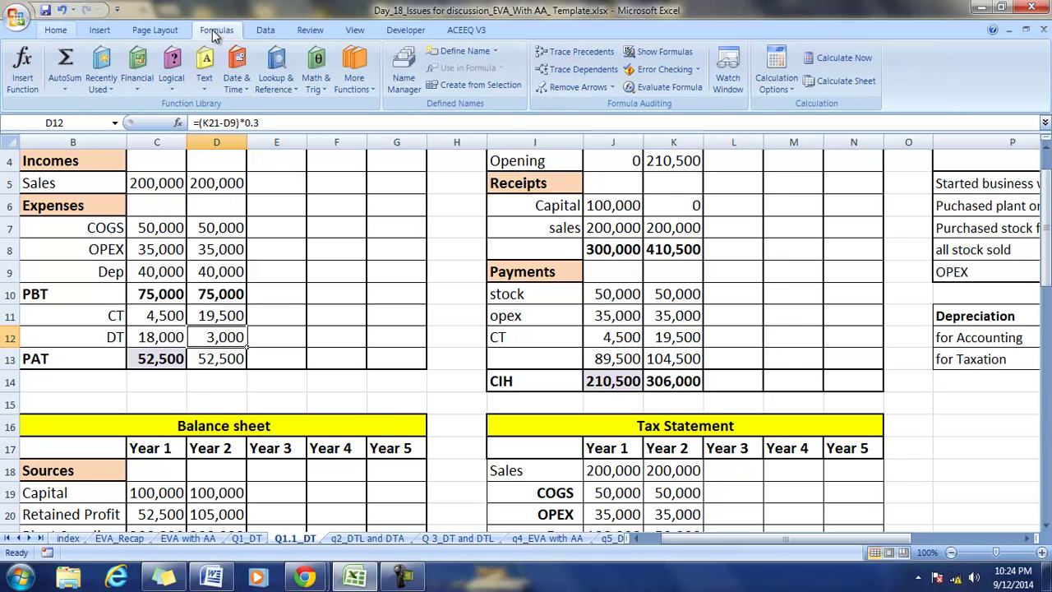
{"action": "left_click", "coordinate": [580, 52]}
{"action": "scroll", "coordinate": [700, 445], "scroll_direction": "down", "scroll_amount": 2}
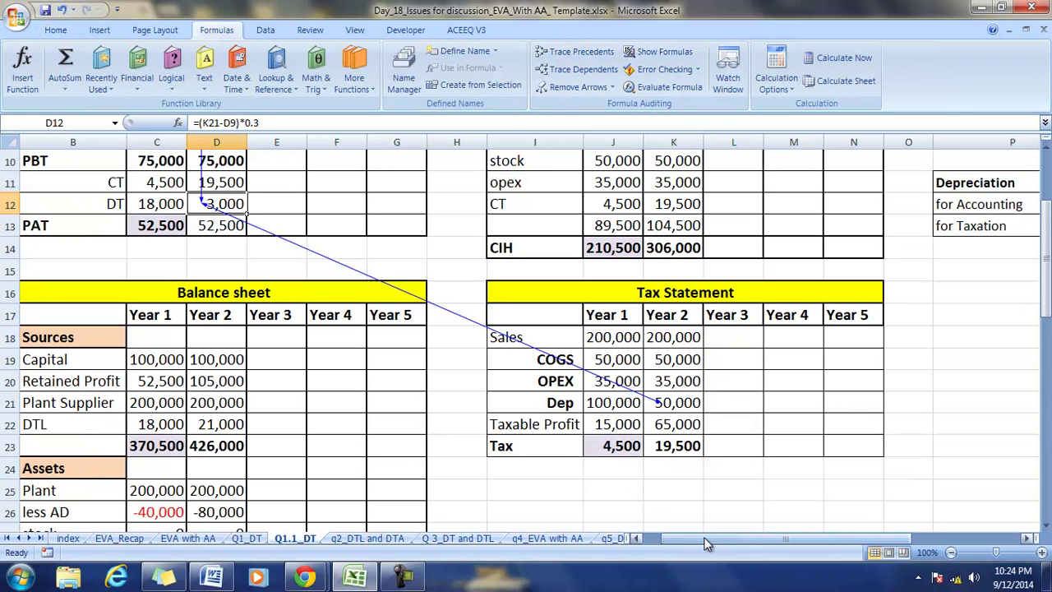
{"action": "left_click", "coordinate": [569, 88]}
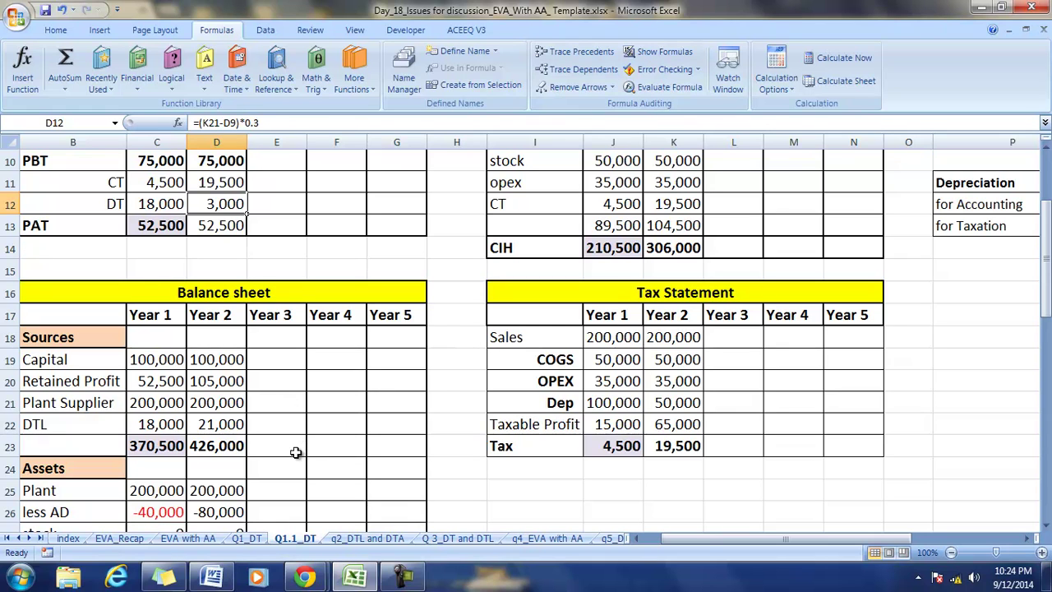
Trace Year 2 DTL in D22 to the prior 18,000 and DT 3,000, then remove arrows
{"action": "left_click", "coordinate": [237, 421]}
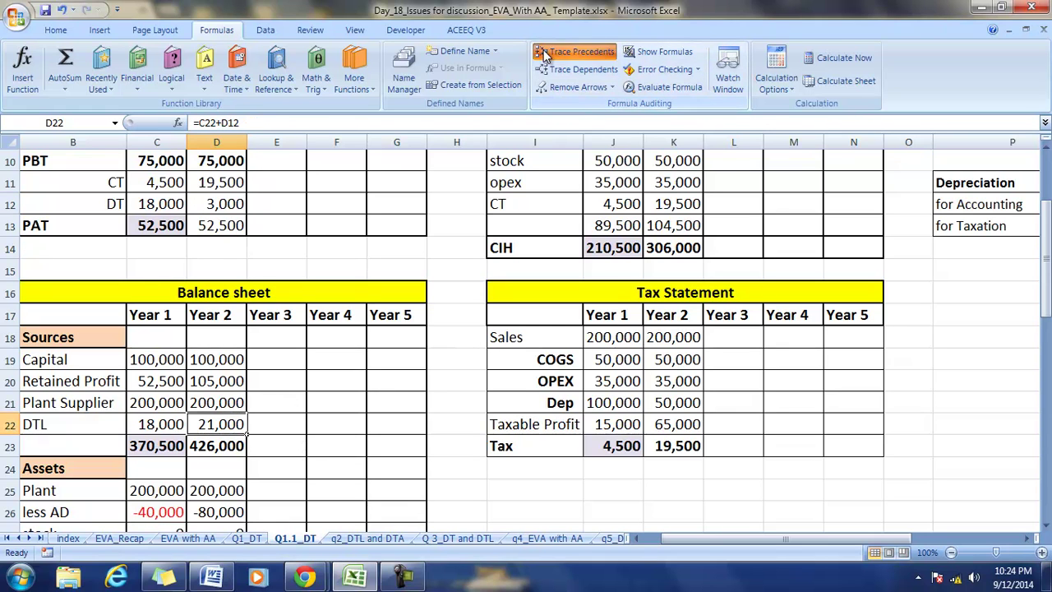
{"action": "left_click", "coordinate": [578, 52]}
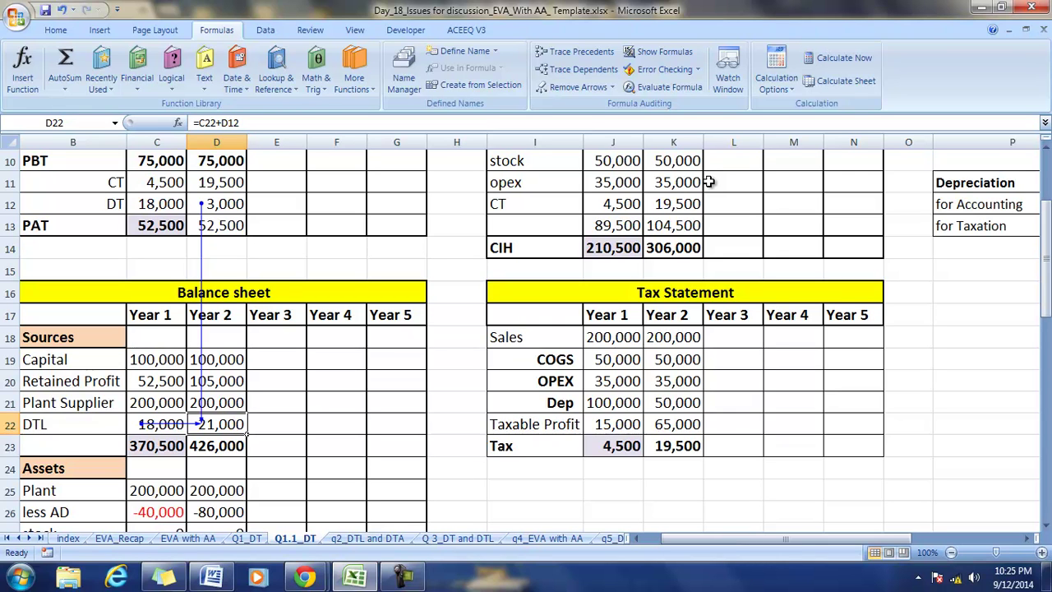
{"action": "left_click", "coordinate": [551, 90]}
{"action": "scroll", "coordinate": [472, 260], "scroll_direction": "up", "scroll_amount": 3}
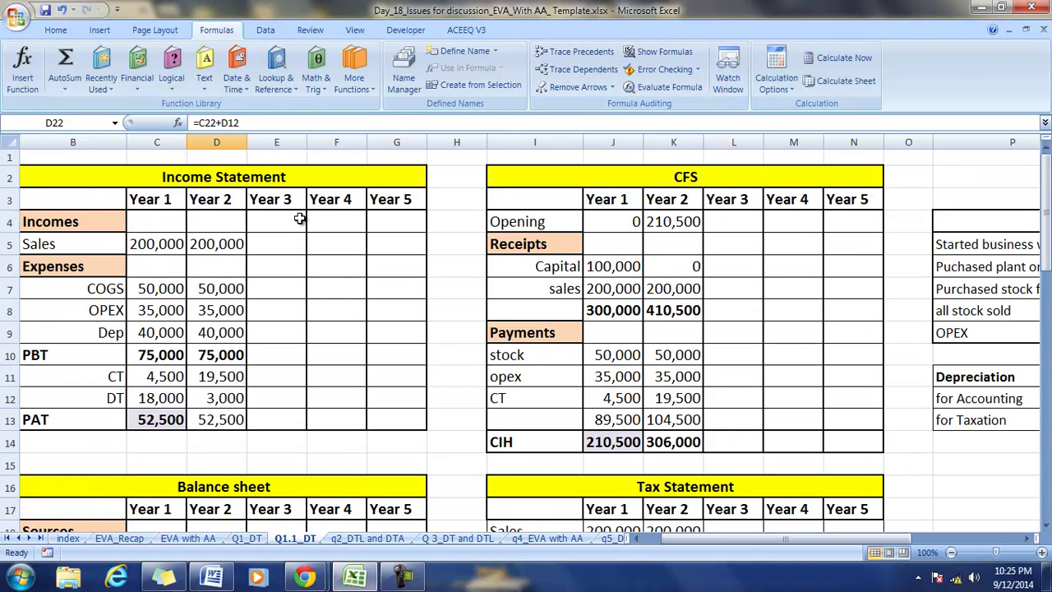
Colour the Year 3–5 Income Statement (E4:G13) and CFS (L4:N14) figures black
{"action": "mouse_move", "coordinate": [296, 215]}
{"action": "left_mouse_down"}
{"action": "mouse_move", "coordinate": [351, 237]}
{"action": "mouse_move", "coordinate": [392, 359]}
{"action": "mouse_move", "coordinate": [391, 421]}
{"action": "left_mouse_up"}
{"action": "left_click", "coordinate": [56, 30]}
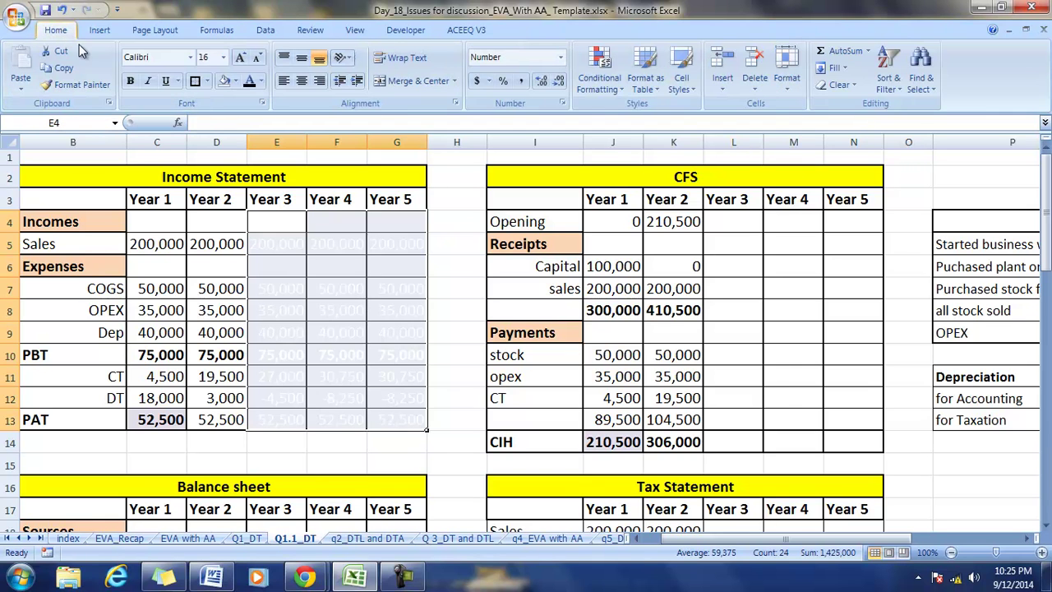
{"action": "left_click", "coordinate": [249, 82]}
{"action": "left_click_drag", "start_coordinate": [740, 221], "coordinate": [837, 441]}
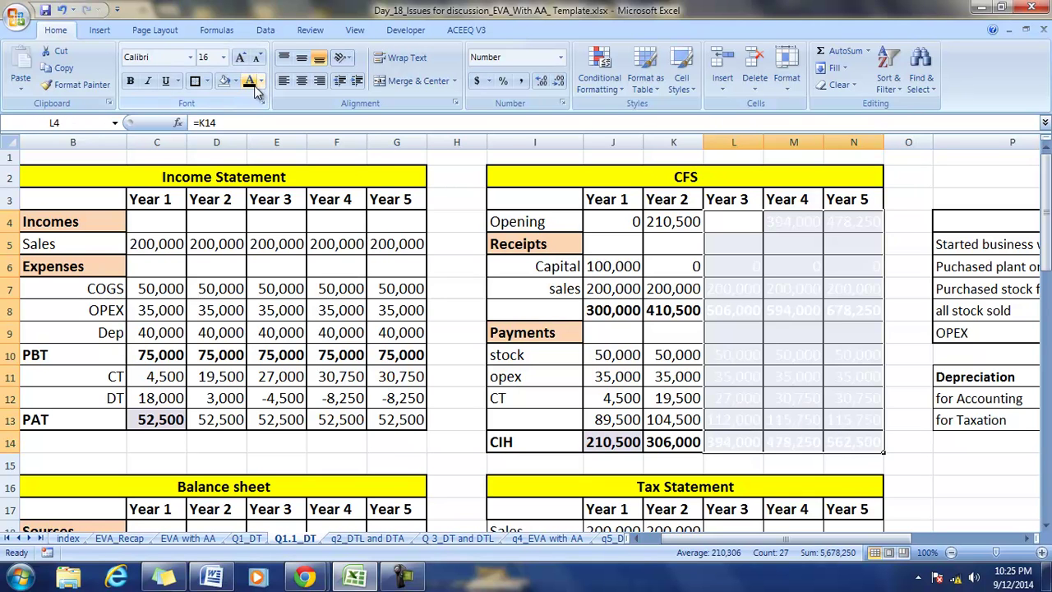
{"action": "left_click", "coordinate": [250, 84]}
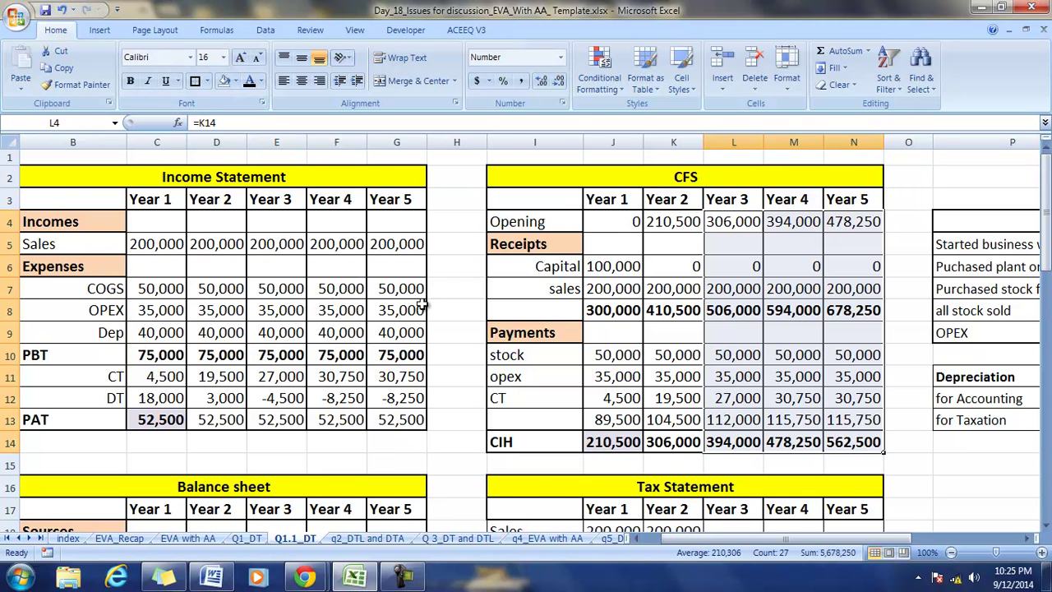
Colour the Year 3–5 Balance sheet (E18:G29) and Tax Statement (L18:N23) figures black
{"action": "scroll", "coordinate": [422, 305], "scroll_direction": "down", "scroll_amount": 3}
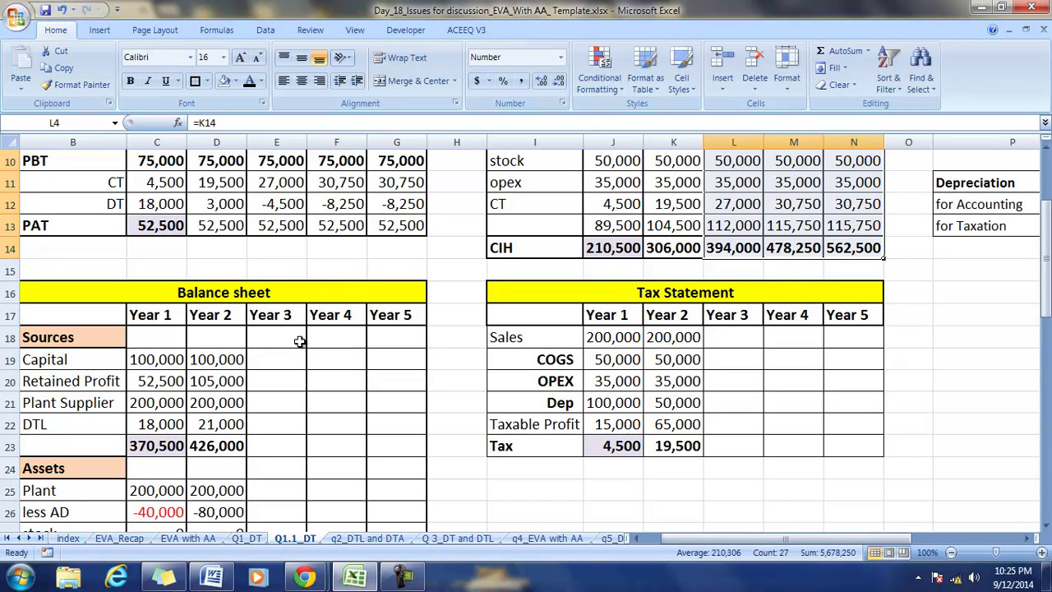
{"action": "left_click_drag", "start_coordinate": [274, 336], "coordinate": [379, 492]}
{"action": "left_click", "coordinate": [249, 81]}
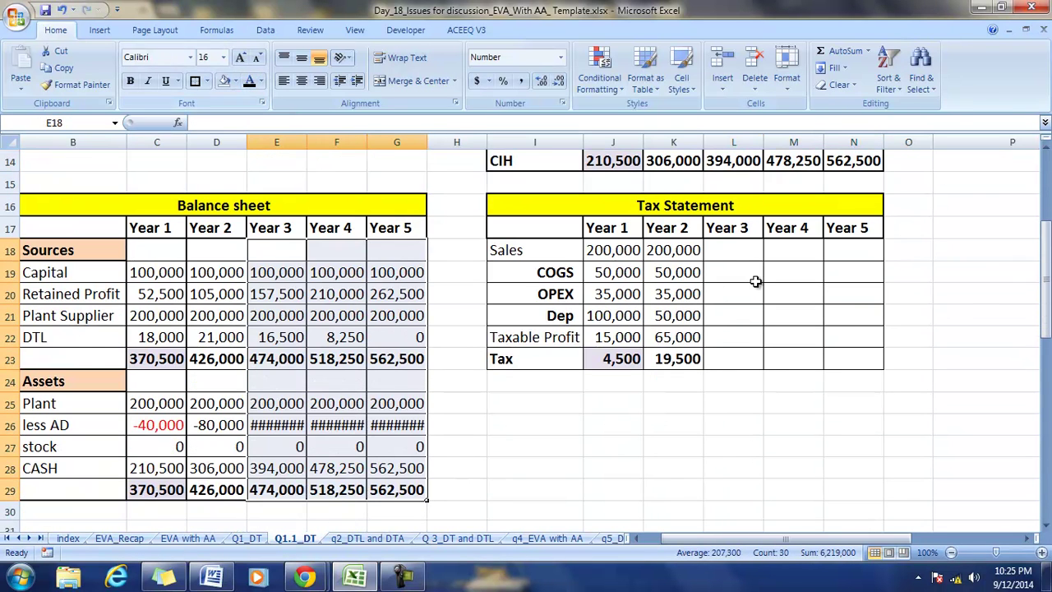
{"action": "left_click_drag", "start_coordinate": [728, 250], "coordinate": [835, 357]}
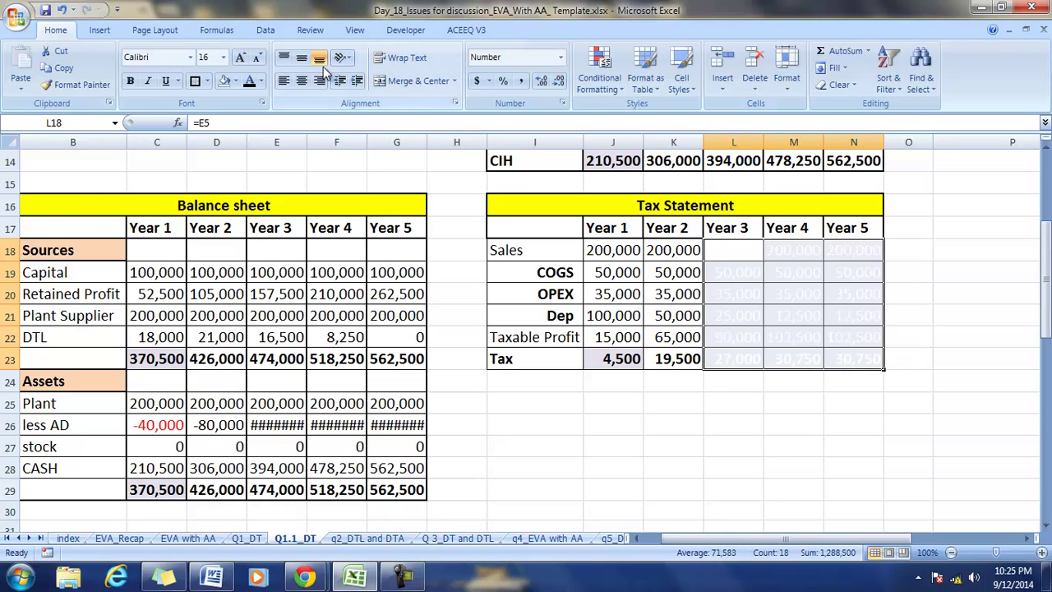
{"action": "left_click", "coordinate": [249, 80]}
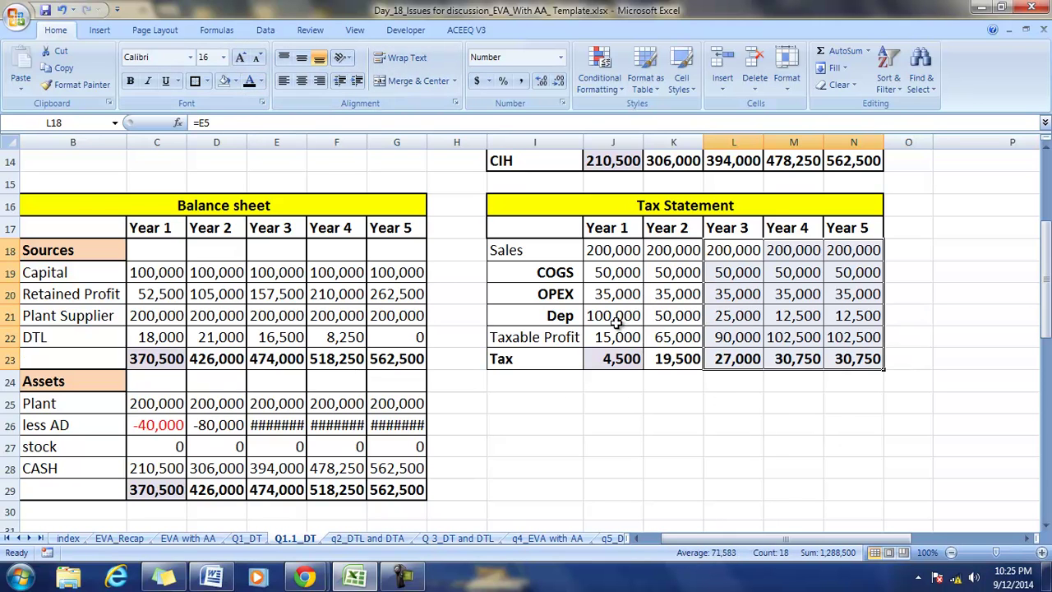
Select the tax depreciation and accounting depreciation rows across the five years
{"action": "left_click_drag", "start_coordinate": [615, 320], "coordinate": [836, 319]}
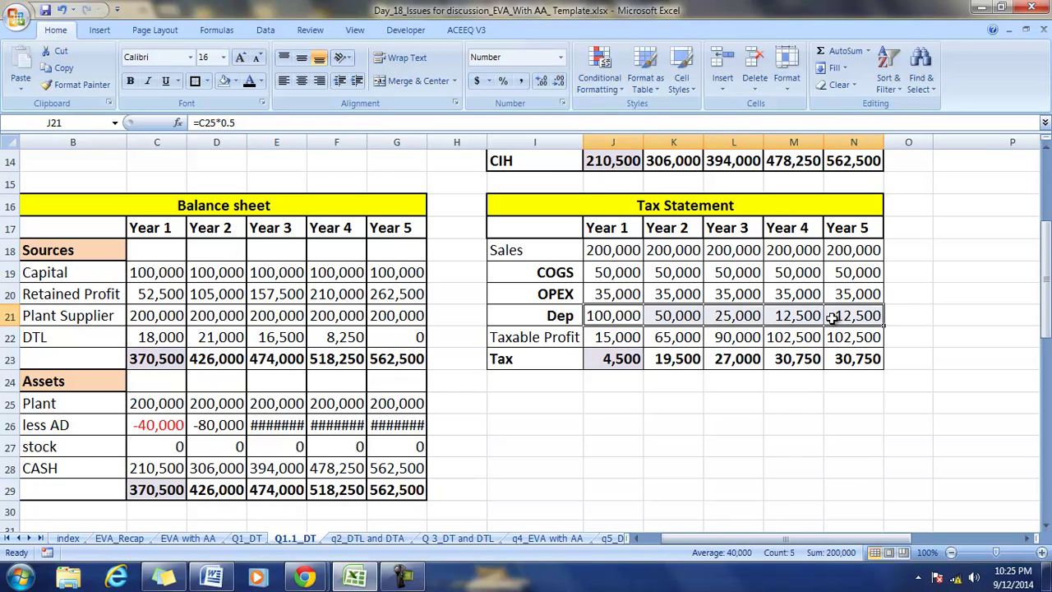
{"action": "scroll", "coordinate": [833, 319], "scroll_direction": "up", "scroll_amount": 2}
{"action": "left_click_drag", "start_coordinate": [217, 185], "coordinate": [400, 183]}
{"action": "left_click_drag", "start_coordinate": [153, 182], "coordinate": [419, 186]}
{"action": "left_click_drag", "start_coordinate": [600, 440], "coordinate": [848, 452]}
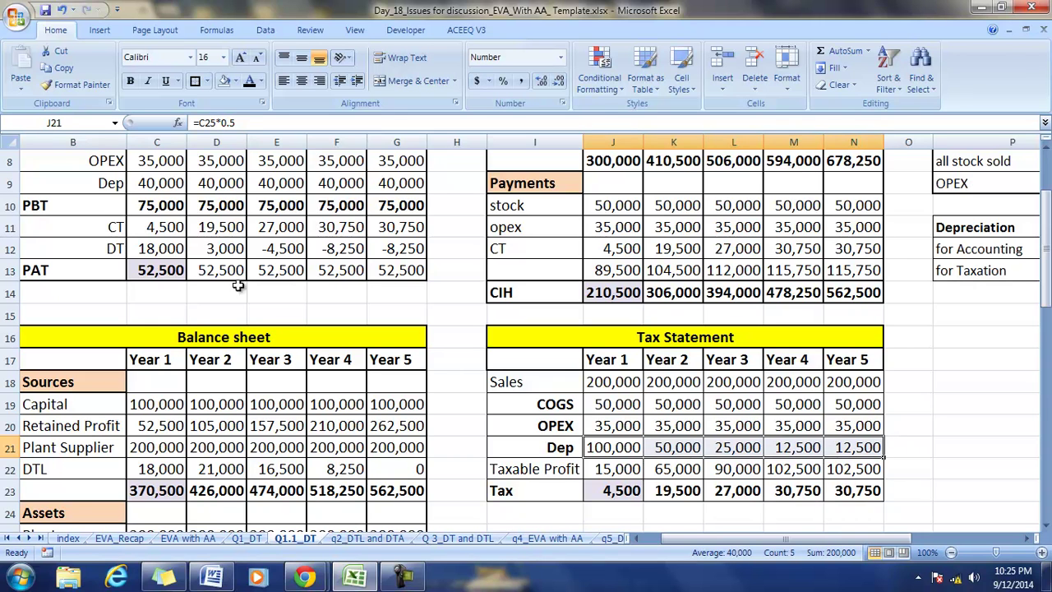
Trace precedents for the Year 3–5 DT cells E12, F12 and G12
{"action": "left_click", "coordinate": [288, 247]}
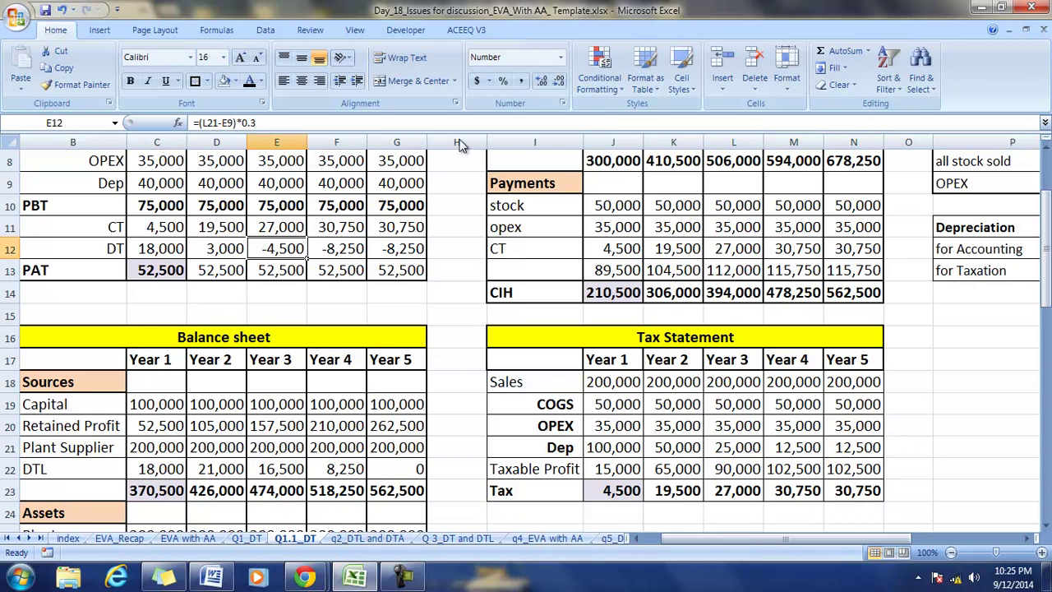
{"action": "left_click", "coordinate": [216, 30]}
{"action": "left_click", "coordinate": [578, 51]}
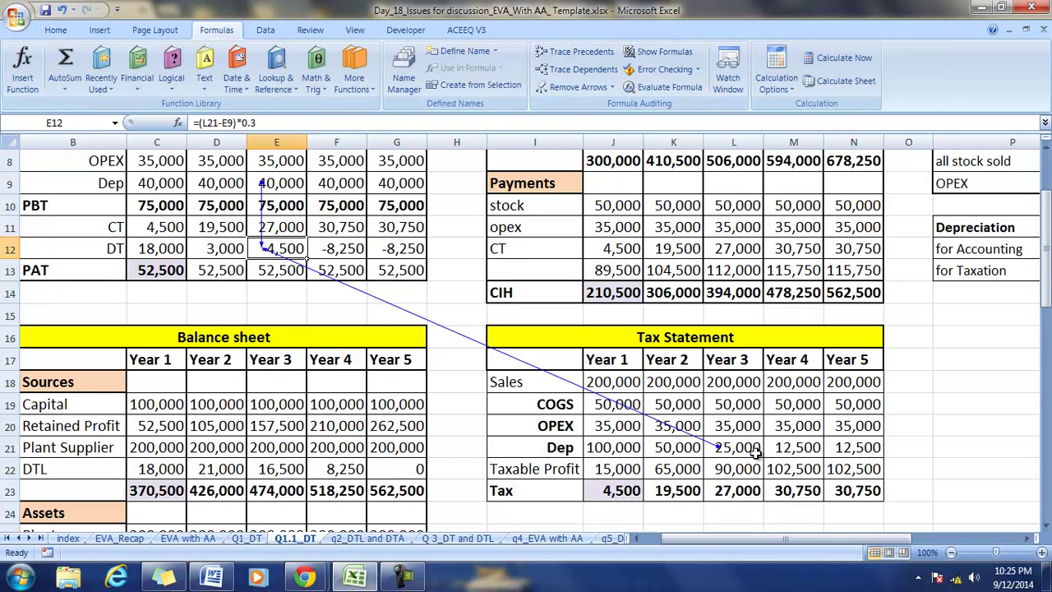
{"action": "left_click", "coordinate": [341, 249]}
{"action": "left_click", "coordinate": [576, 51]}
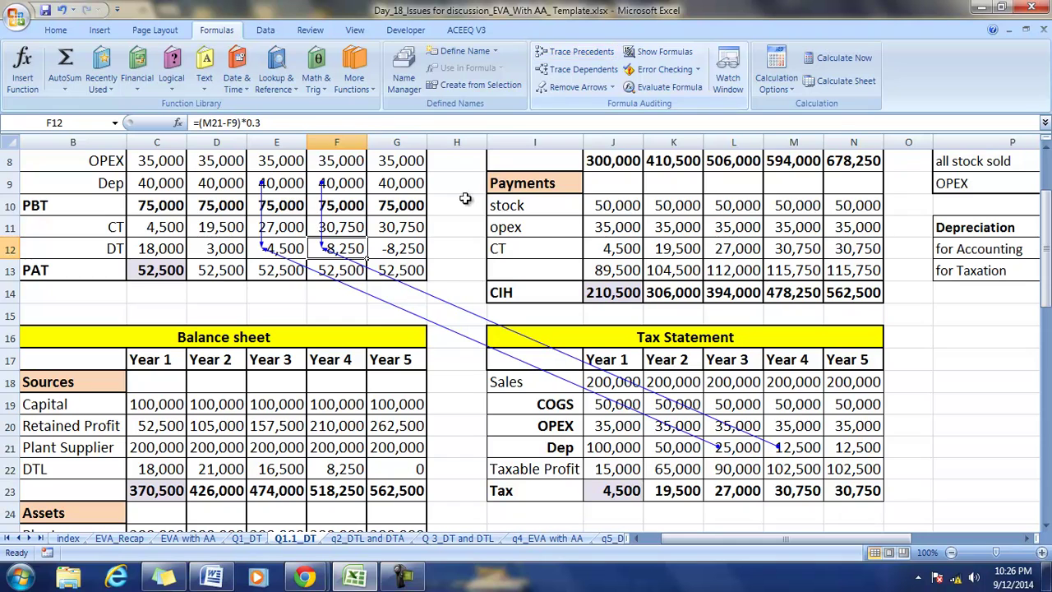
{"action": "left_click", "coordinate": [407, 249]}
{"action": "left_click", "coordinate": [575, 51]}
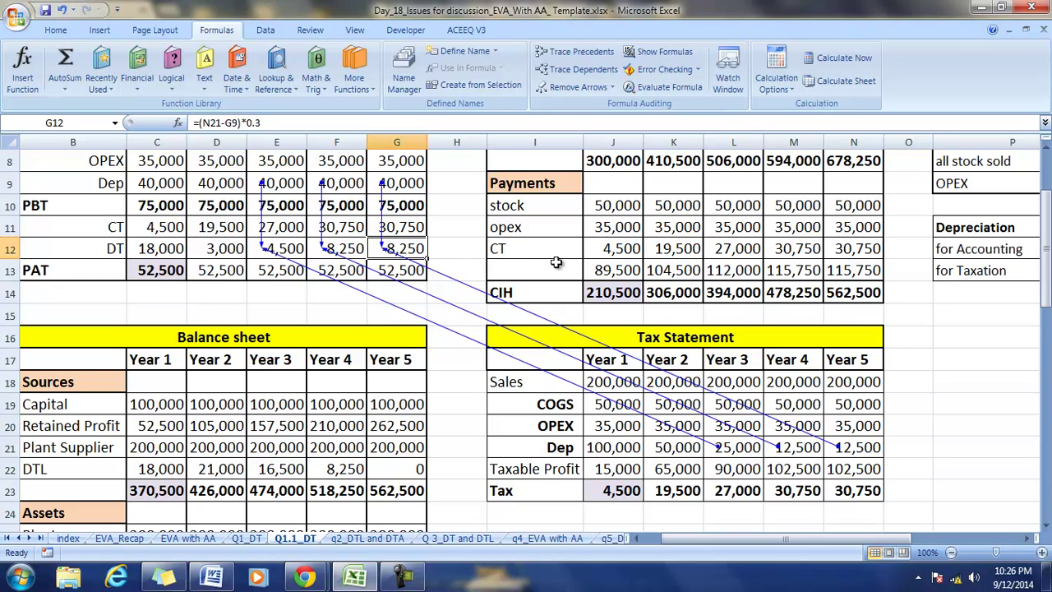
Remove all trace arrows and reselect the Year 3 DT cell E12
{"action": "left_click", "coordinate": [567, 89]}
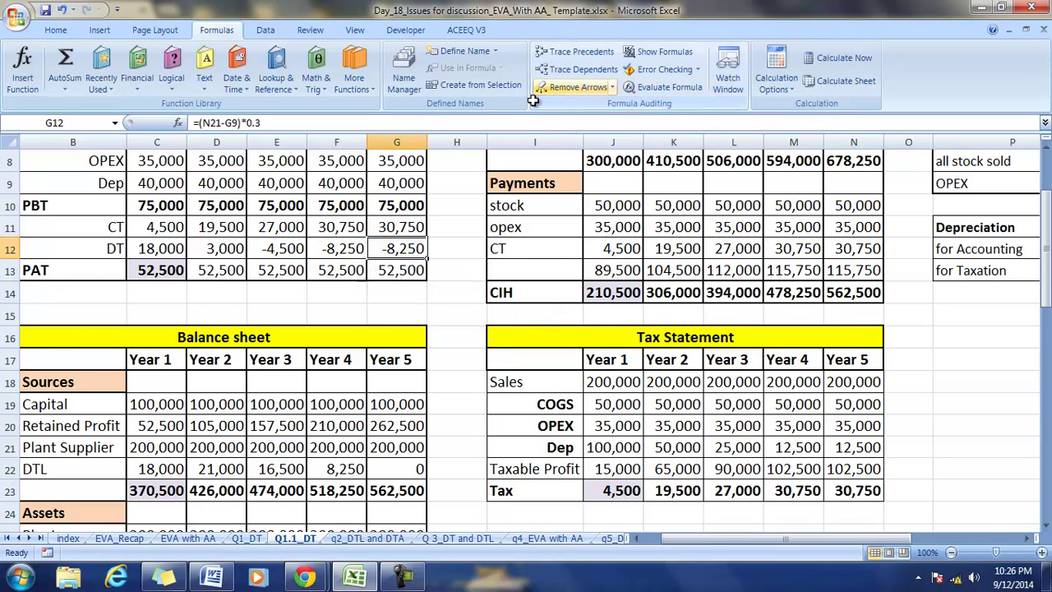
{"action": "left_click", "coordinate": [283, 252]}
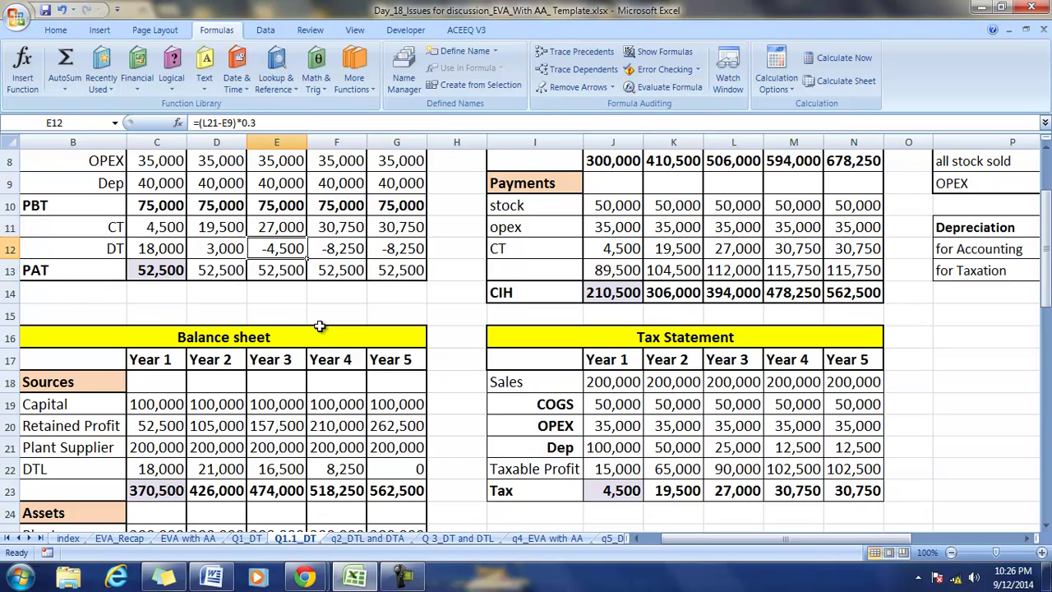
{"action": "scroll", "coordinate": [320, 326], "scroll_direction": "down", "scroll_amount": 2}
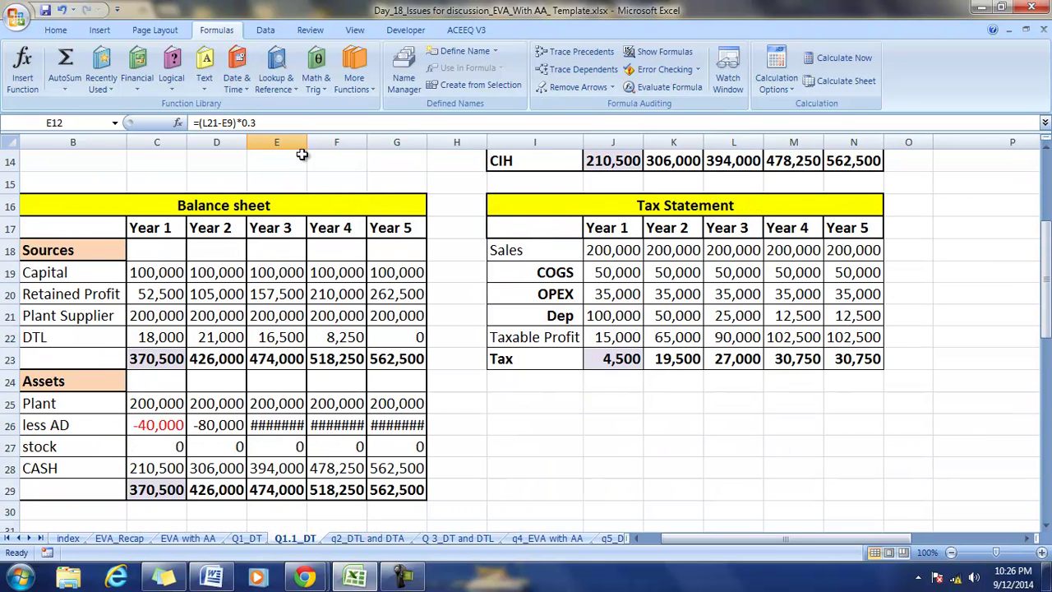
Widen columns E and F so -120,000 and -160,000 display fully
{"action": "left_click_drag", "start_coordinate": [305, 145], "coordinate": [316, 145]}
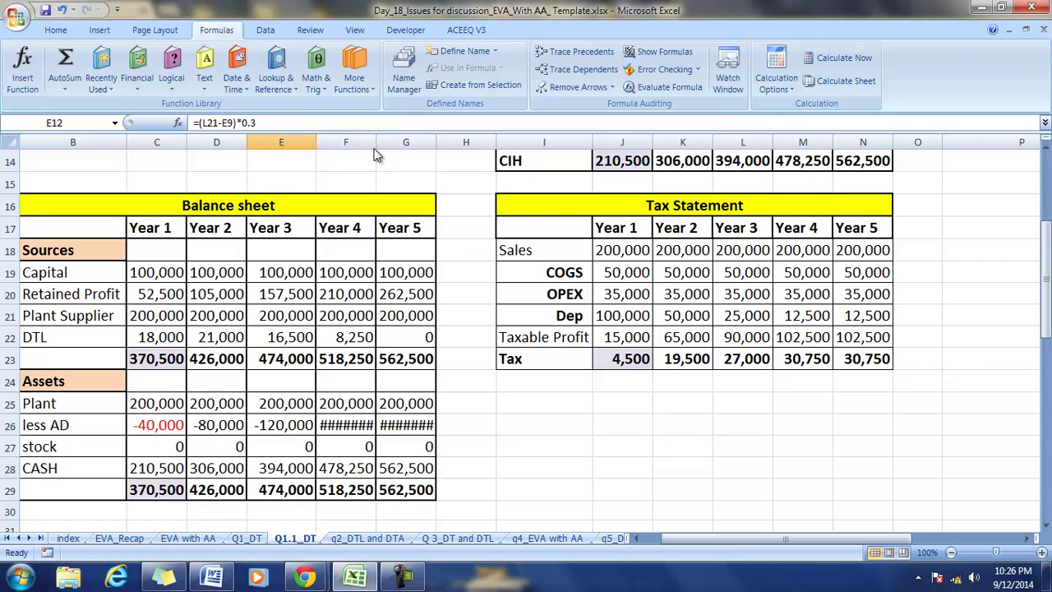
{"action": "left_click", "coordinate": [712, 120]}
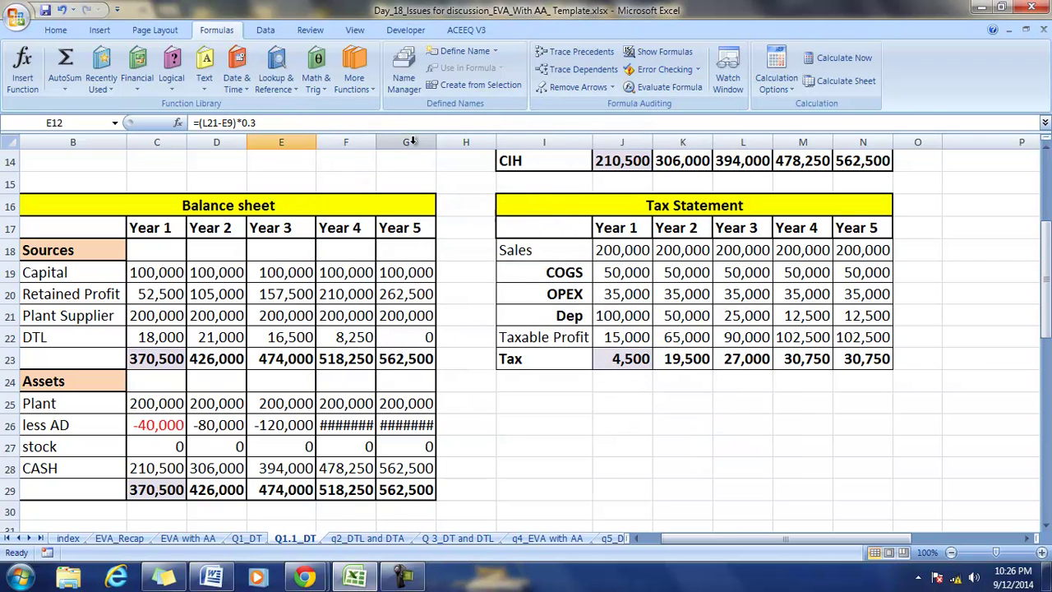
{"action": "left_click_drag", "start_coordinate": [377, 142], "coordinate": [457, 143]}
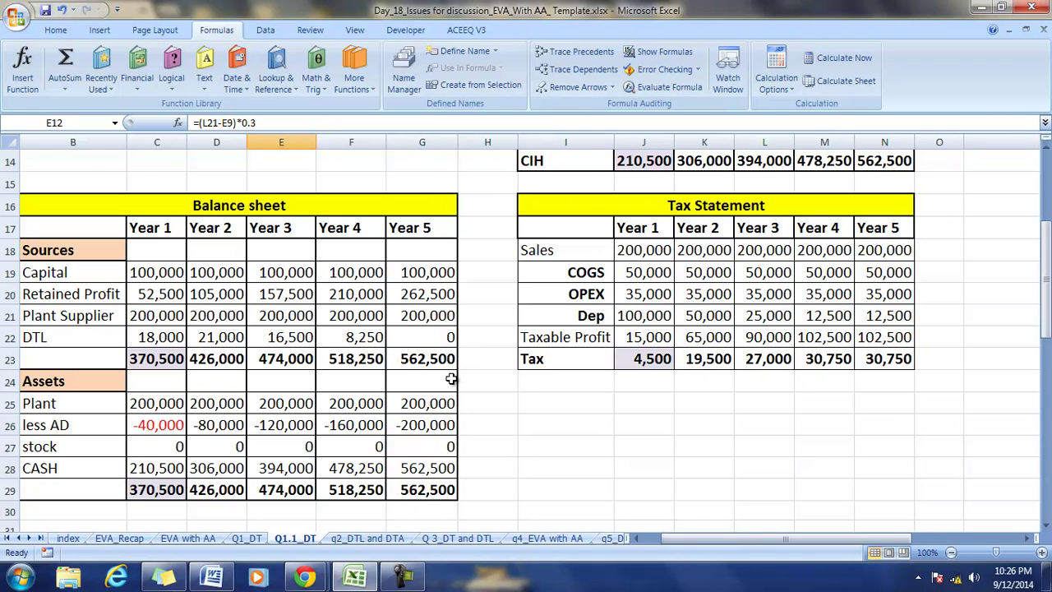
Select the balance sheet DTL values C22:G22
{"action": "scroll", "coordinate": [199, 427], "scroll_direction": "up", "scroll_amount": 2}
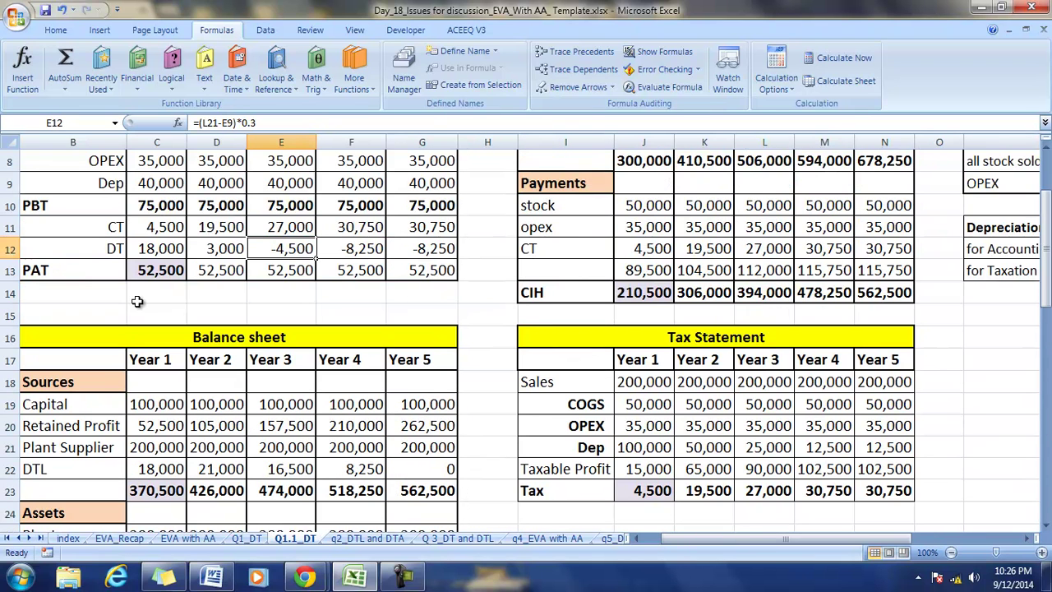
{"action": "scroll", "coordinate": [192, 340], "scroll_direction": "down", "scroll_amount": 2}
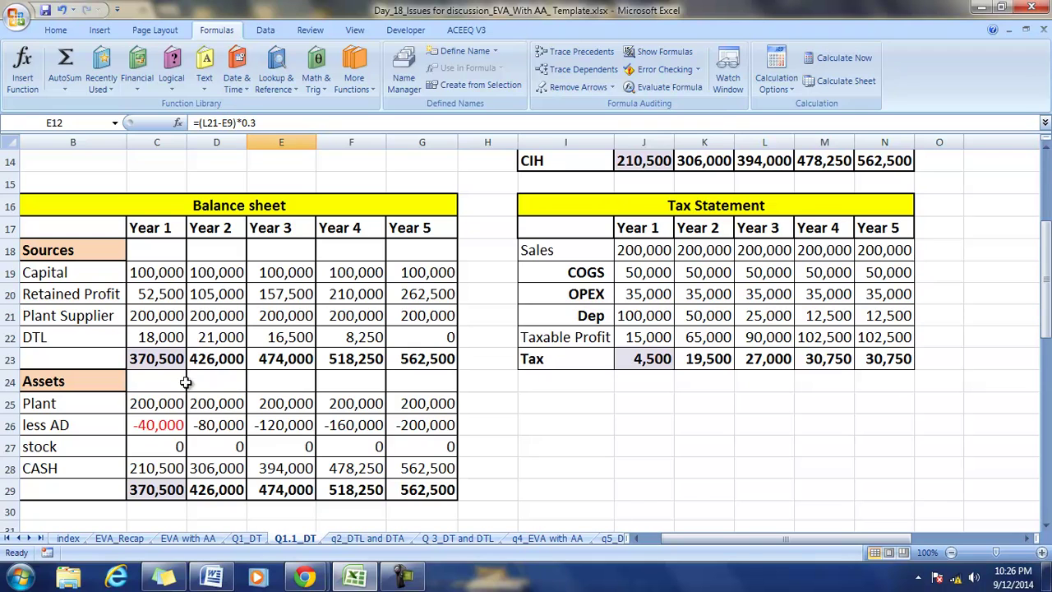
{"action": "left_click_drag", "start_coordinate": [145, 338], "coordinate": [444, 336]}
Fill the DTL row C22:G22 light green
{"action": "left_click", "coordinate": [56, 30]}
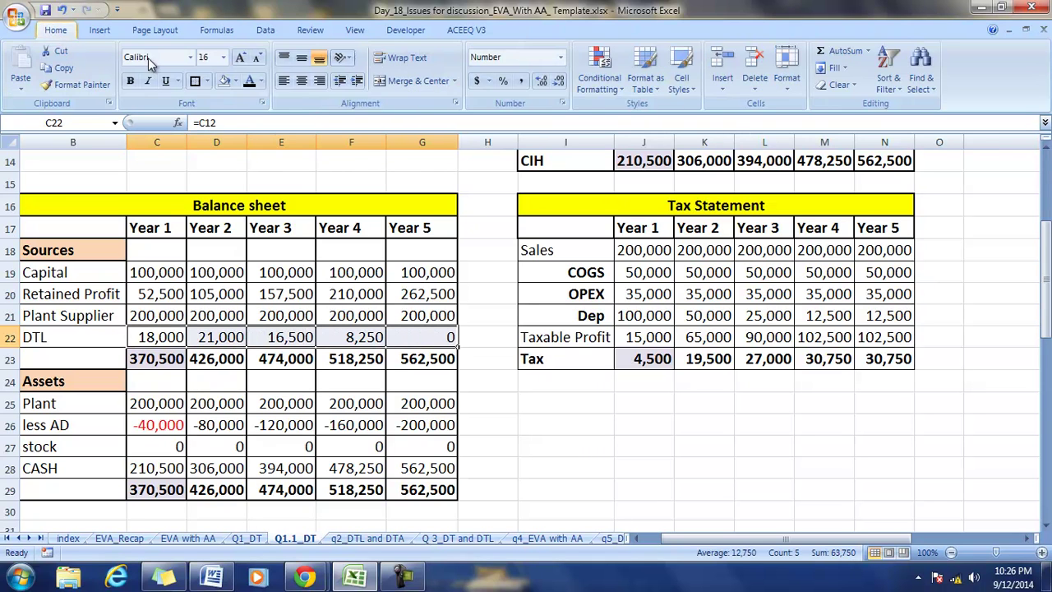
{"action": "left_click", "coordinate": [235, 81]}
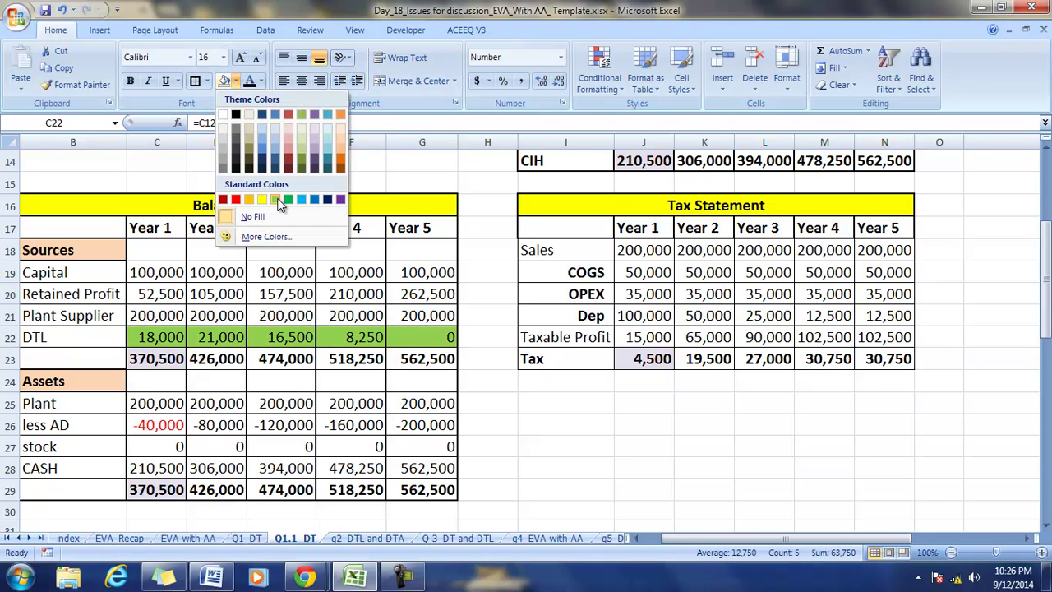
{"action": "left_click", "coordinate": [274, 199]}
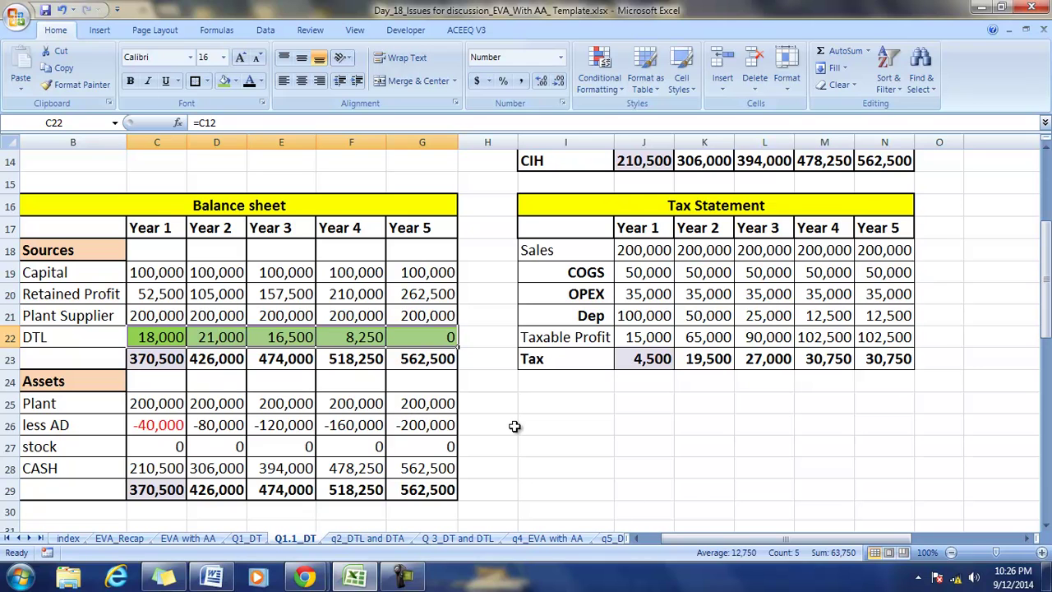
Trace precedents for each DTL cell, Year 1 through Year 5 (C22 to G22)
{"action": "left_click", "coordinate": [171, 339]}
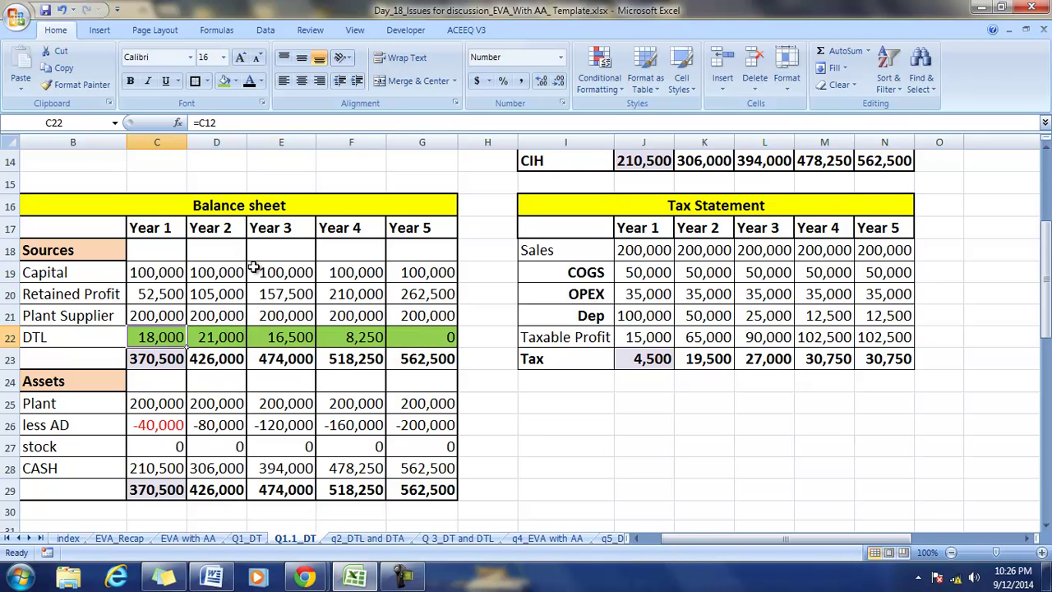
{"action": "left_click", "coordinate": [216, 29]}
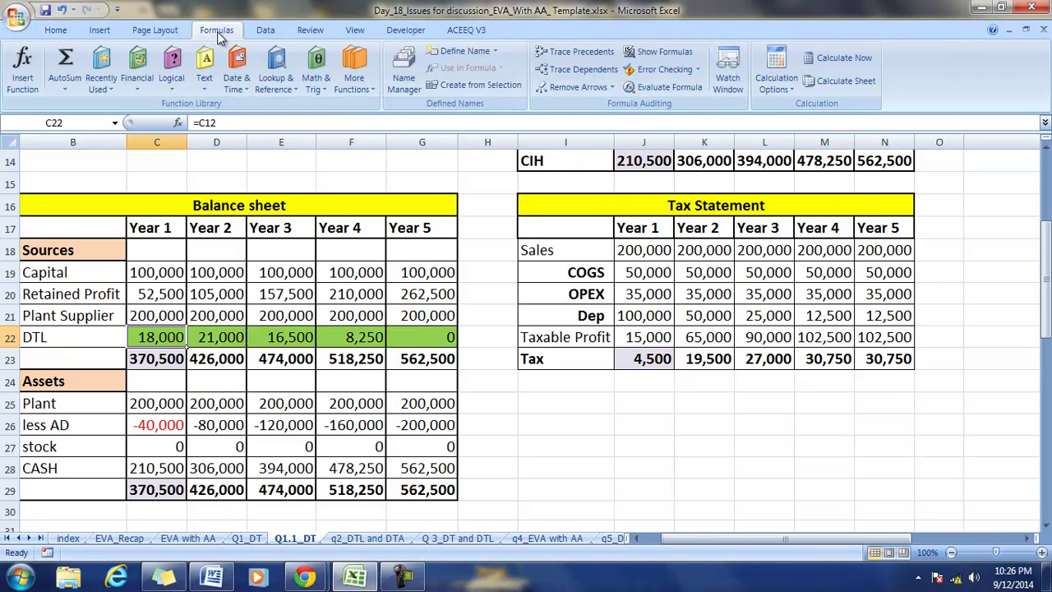
{"action": "left_click", "coordinate": [559, 51]}
{"action": "key", "text": "Right"}
{"action": "left_click", "coordinate": [579, 51]}
{"action": "key", "text": "Right"}
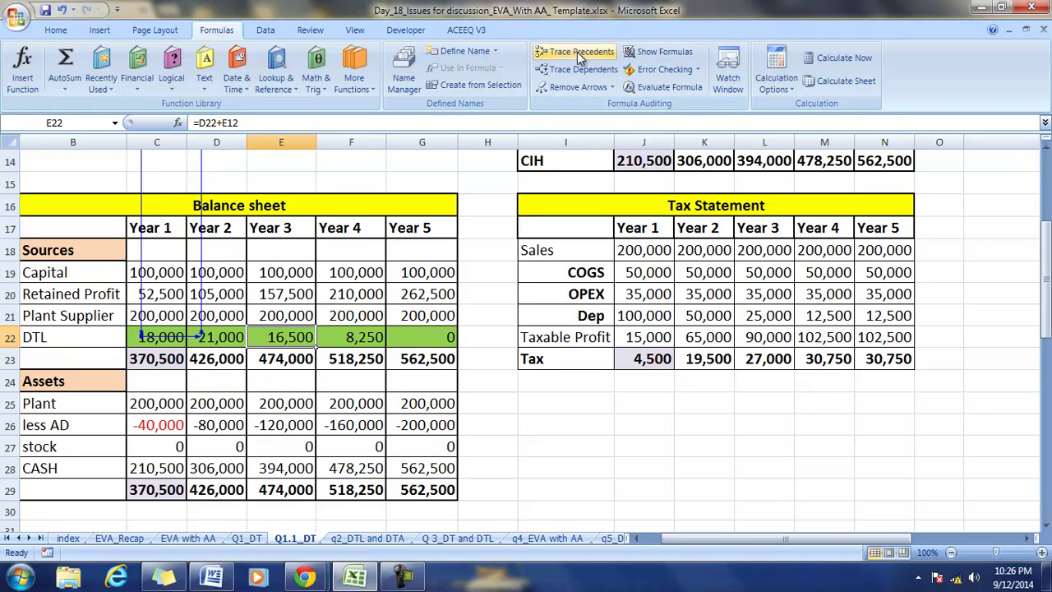
{"action": "left_click", "coordinate": [579, 51]}
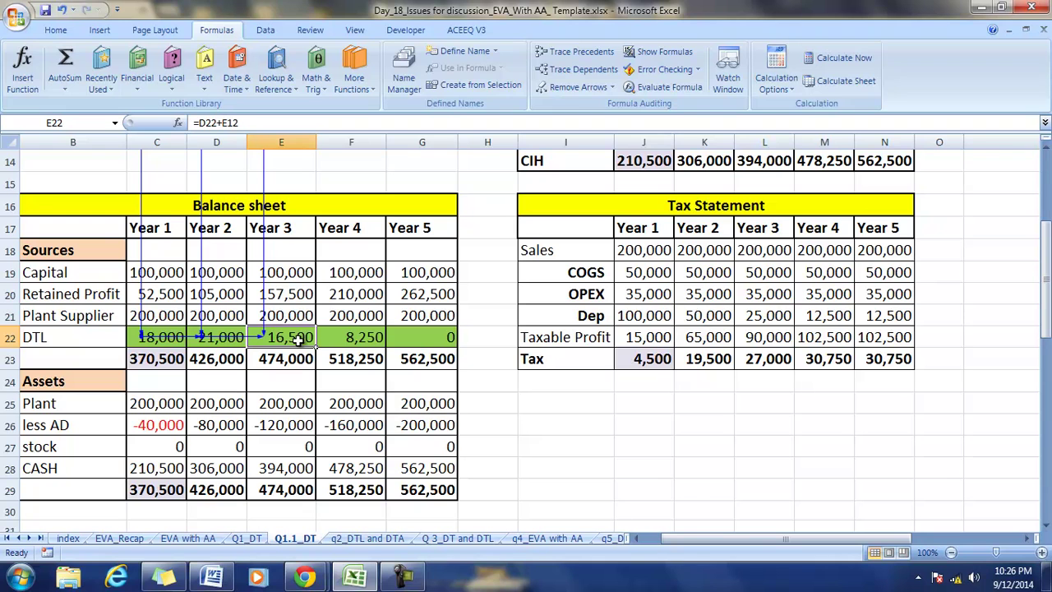
{"action": "left_click", "coordinate": [342, 341]}
{"action": "left_click", "coordinate": [576, 51]}
{"action": "scroll", "coordinate": [531, 214], "scroll_direction": "up", "scroll_amount": 1}
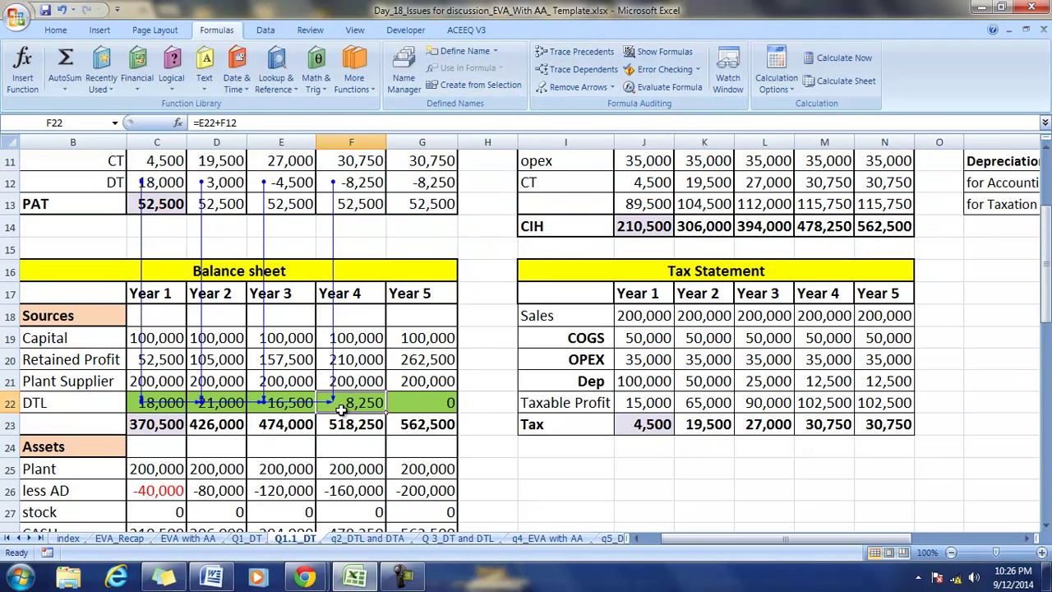
{"action": "left_click", "coordinate": [435, 404]}
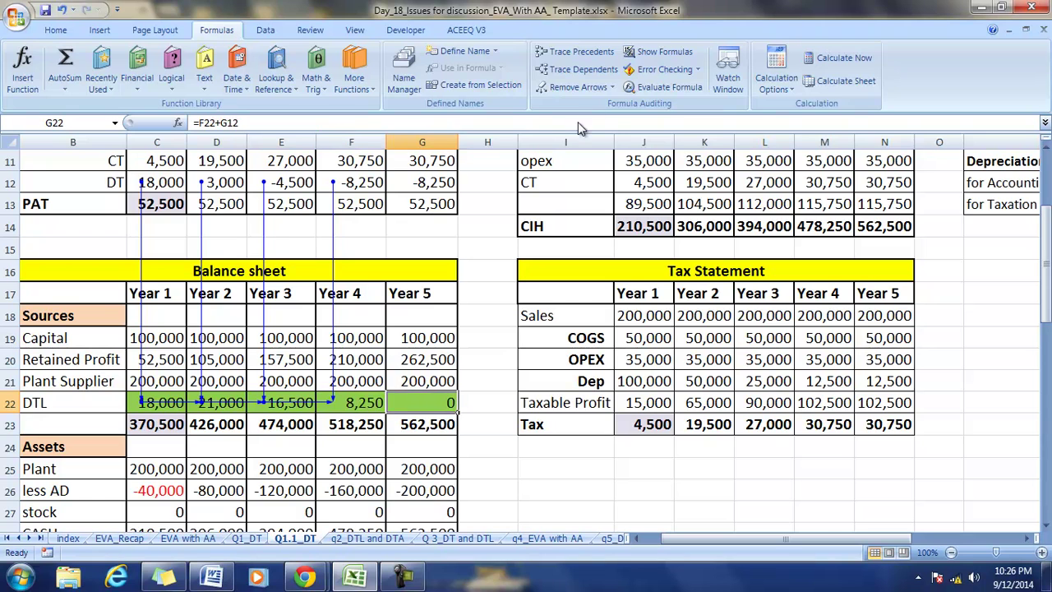
{"action": "left_click", "coordinate": [555, 56]}
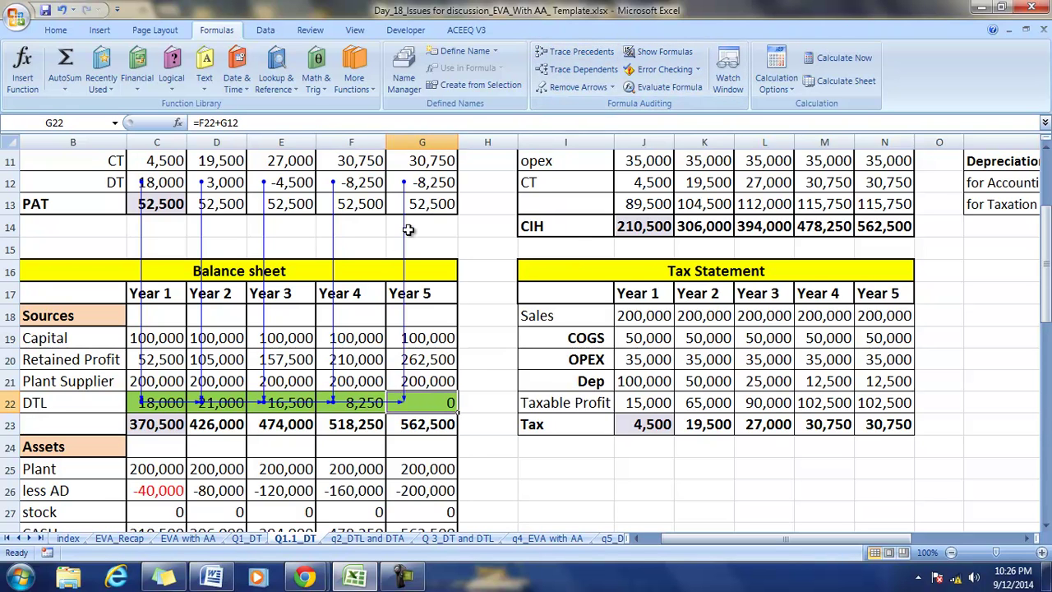
{"action": "scroll", "coordinate": [387, 251], "scroll_direction": "up", "scroll_amount": 1}
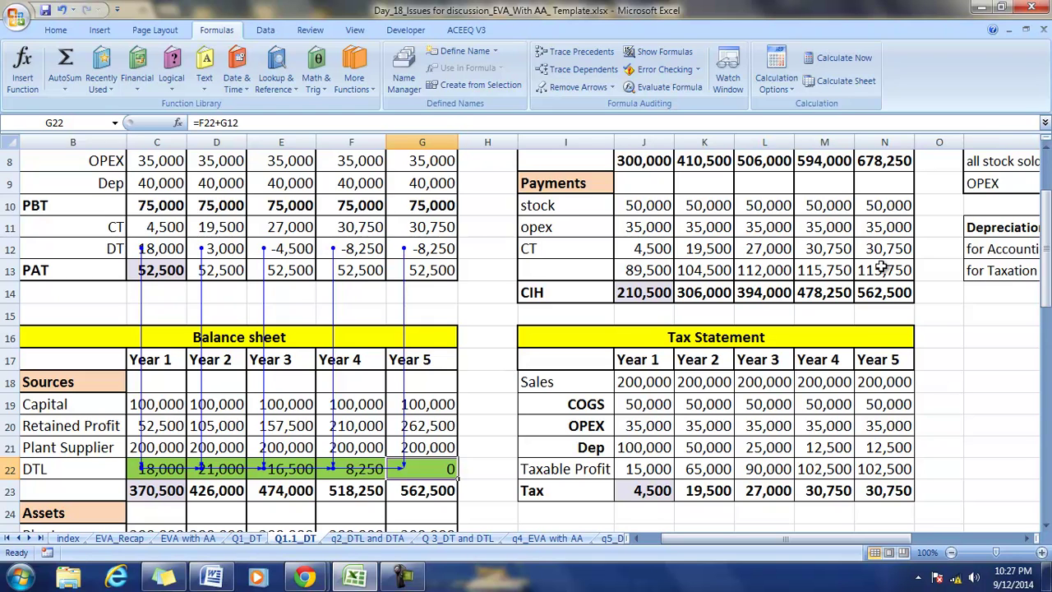
Inspect the M21 and G12 formulas, then remove all trace arrows
{"action": "left_click", "coordinate": [824, 452]}
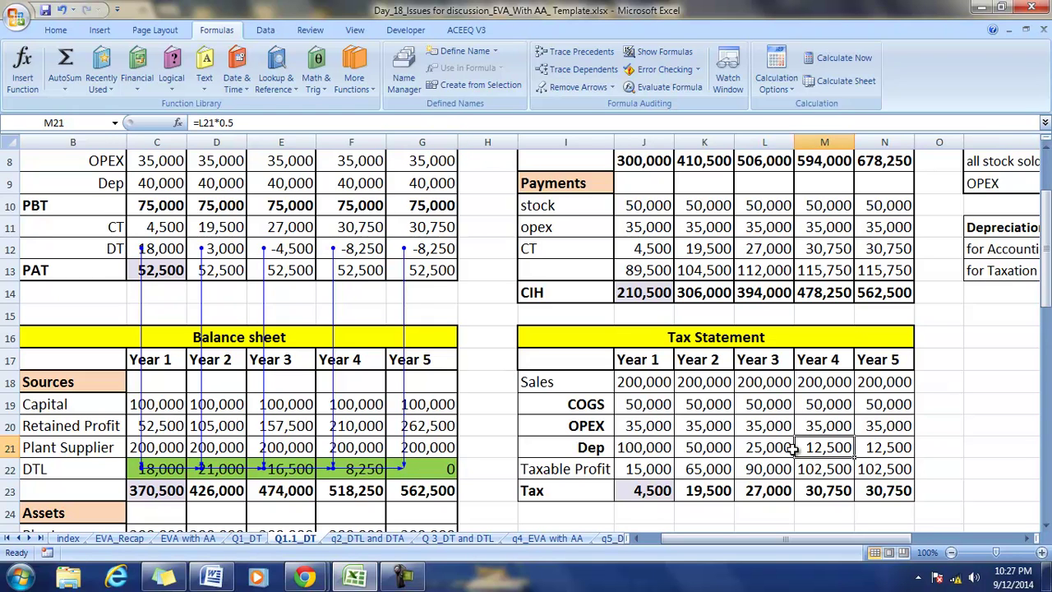
{"action": "left_click", "coordinate": [443, 250]}
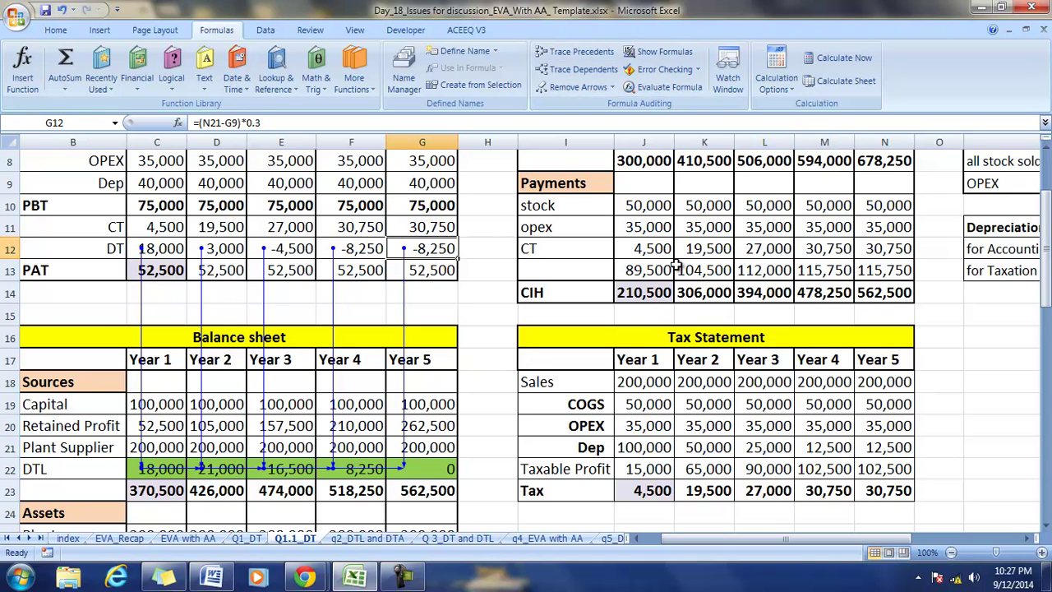
{"action": "scroll", "coordinate": [683, 256], "scroll_direction": "up", "scroll_amount": 3}
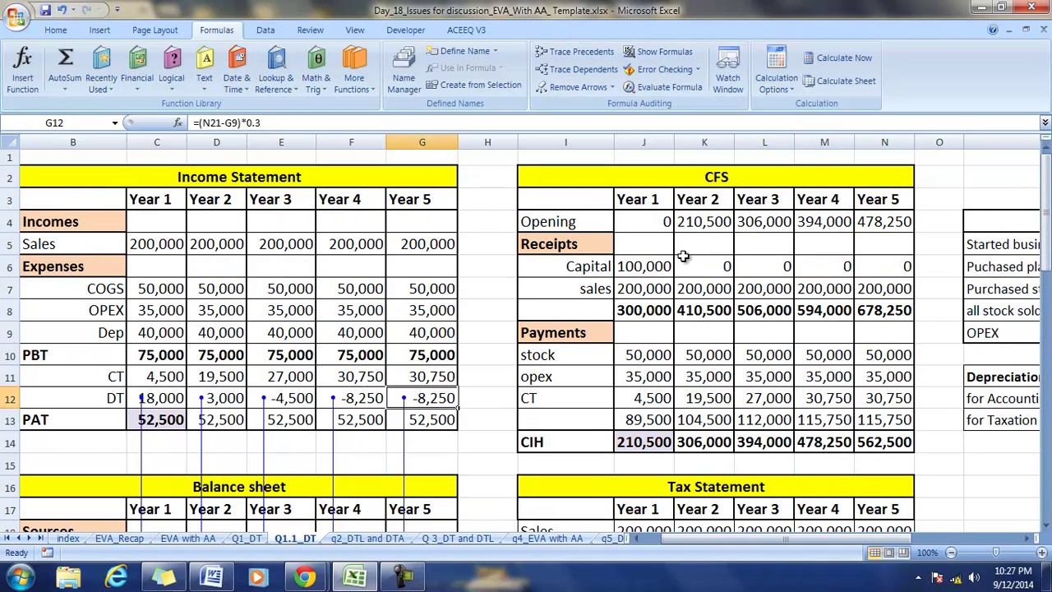
{"action": "scroll", "coordinate": [683, 256], "scroll_direction": "down", "scroll_amount": 4}
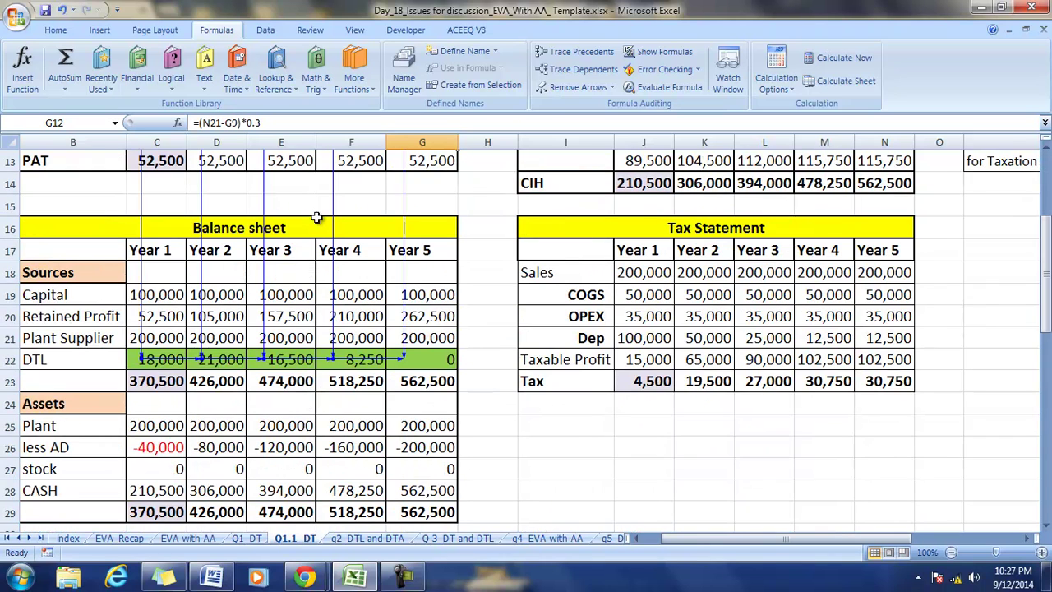
{"action": "left_click", "coordinate": [556, 87]}
Select the Income Statement DT values C12:G12
{"action": "scroll", "coordinate": [184, 333], "scroll_direction": "up", "scroll_amount": 2}
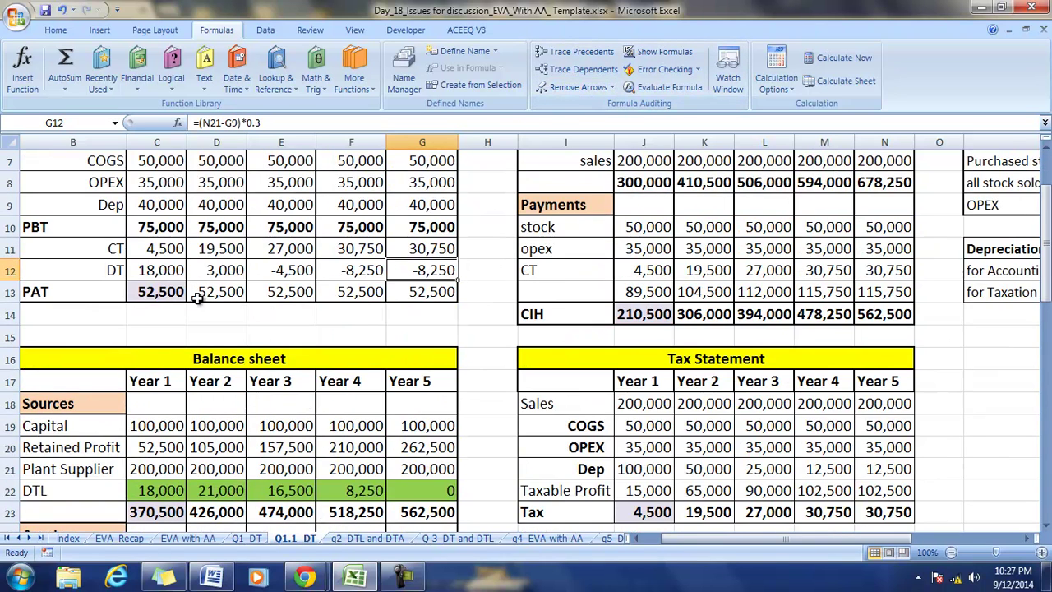
{"action": "left_click", "coordinate": [158, 269]}
{"action": "left_click_drag", "start_coordinate": [158, 270], "coordinate": [442, 277]}
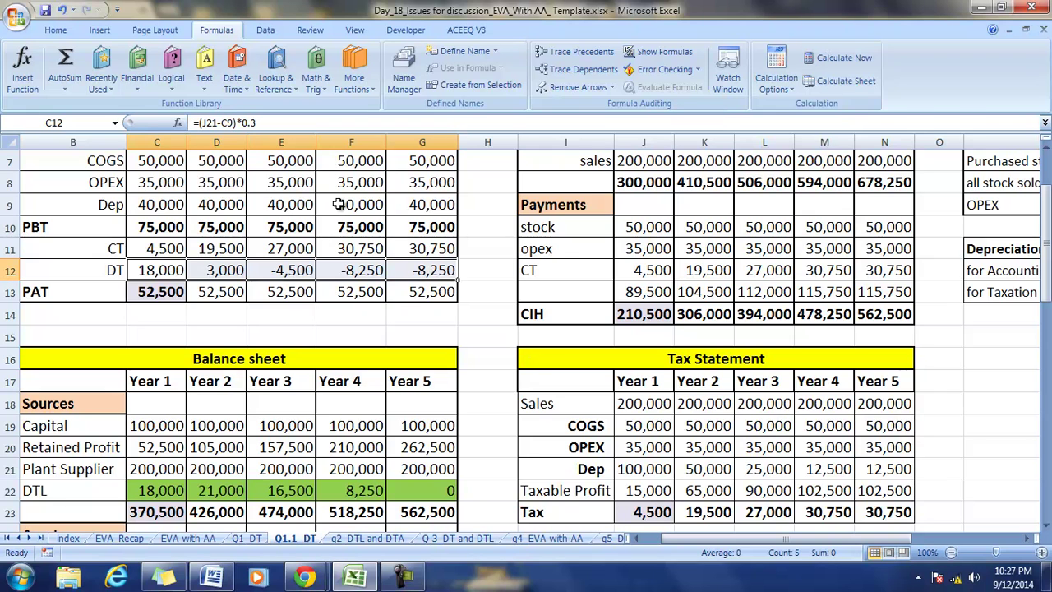
Zoom the sheet out to 80% so all four statements fit
{"action": "left_click", "coordinate": [951, 554]}
{"action": "left_click", "coordinate": [951, 554]}
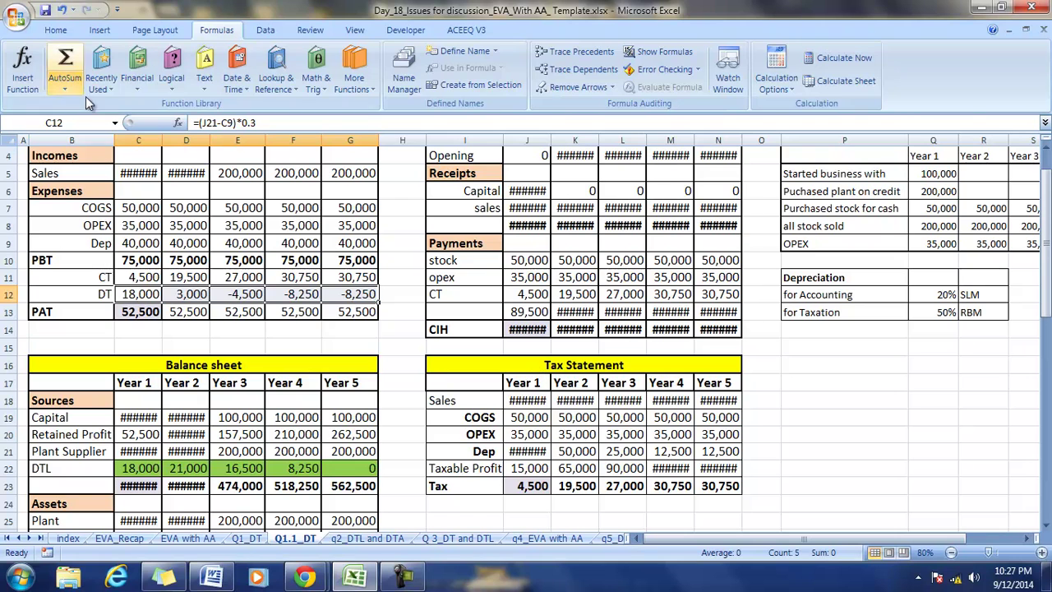
{"action": "scroll", "coordinate": [168, 159], "scroll_direction": "up", "scroll_amount": 1}
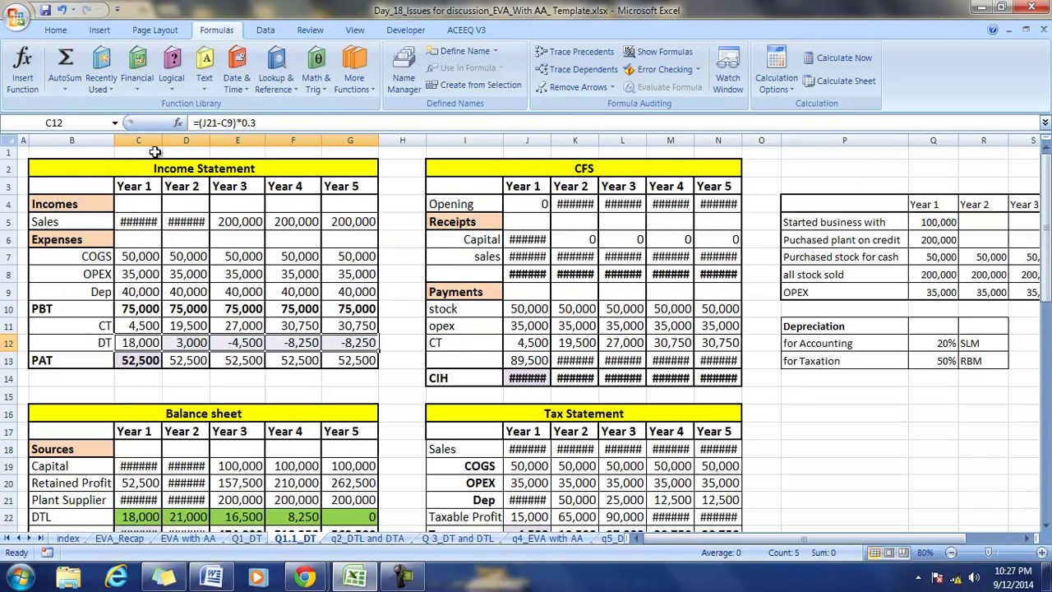
Widen year columns C:G and J:N, then reselect the DT row C12:G12
{"action": "left_click_drag", "start_coordinate": [152, 141], "coordinate": [221, 152]}
{"action": "left_click_drag", "start_coordinate": [544, 140], "coordinate": [773, 148]}
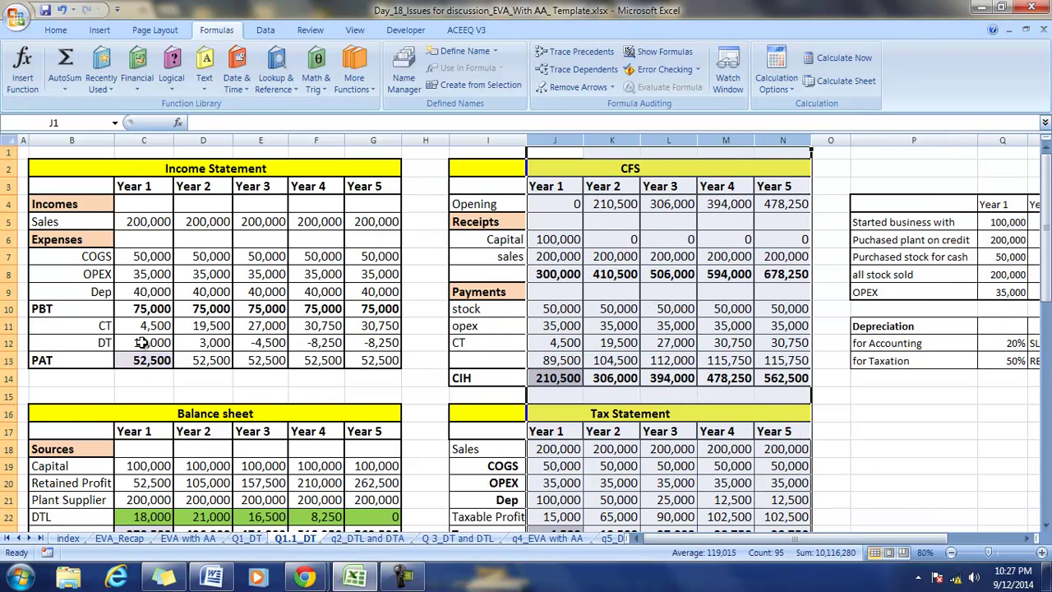
{"action": "left_click_drag", "start_coordinate": [141, 342], "coordinate": [366, 342]}
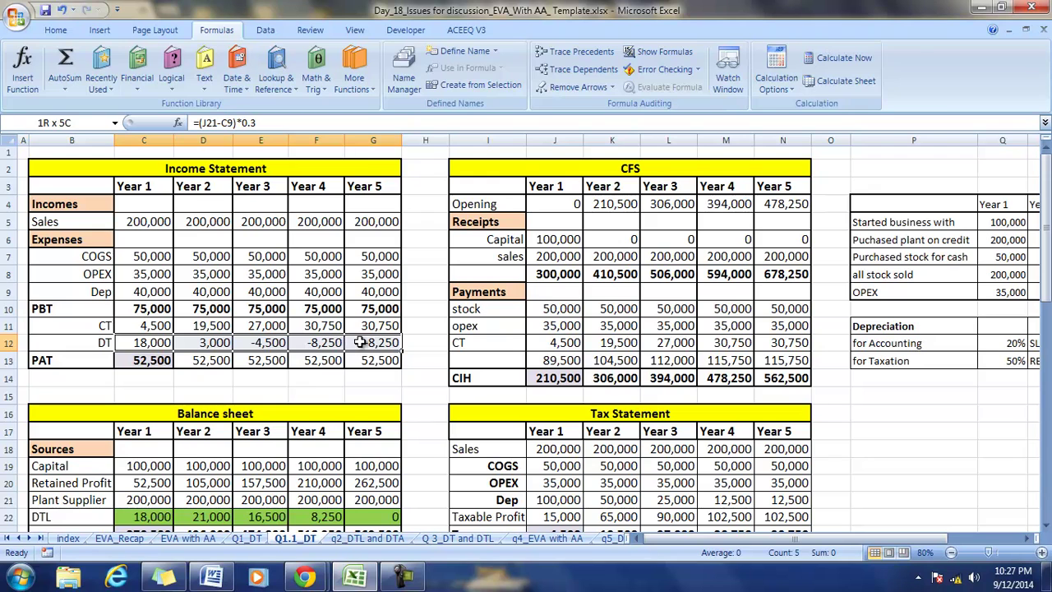
{"action": "left_click", "coordinate": [55, 32]}
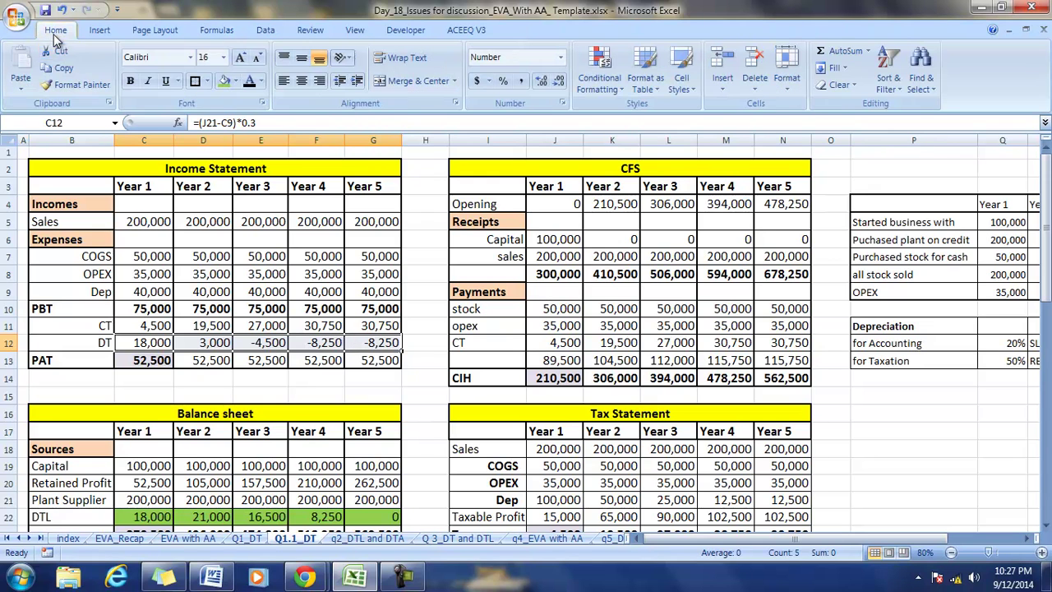
Fill the DT row C12:G12 light orange and narrow spacer column H
{"action": "left_click", "coordinate": [235, 81]}
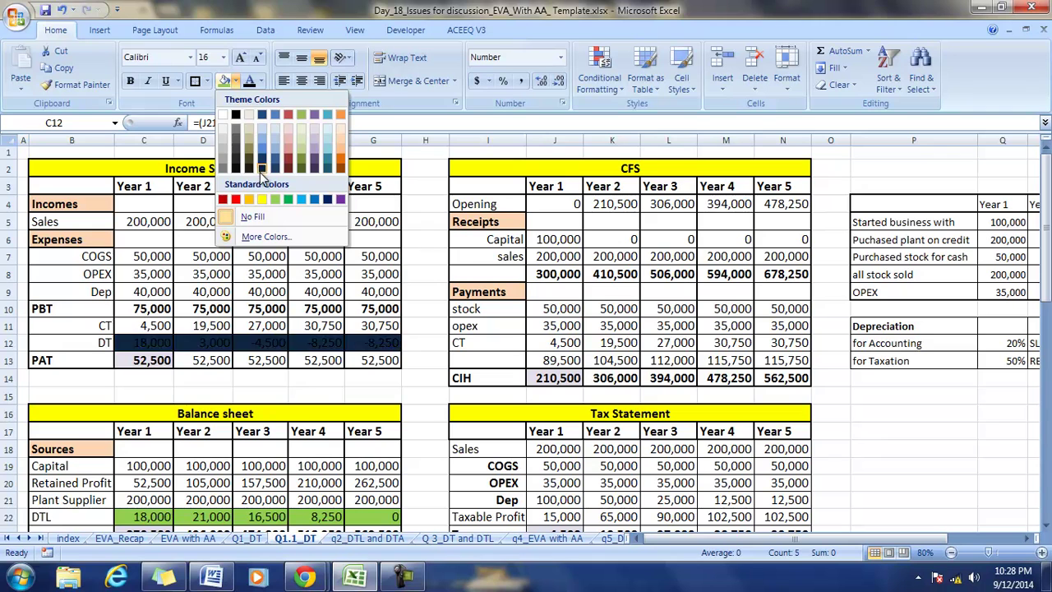
{"action": "left_click", "coordinate": [343, 138]}
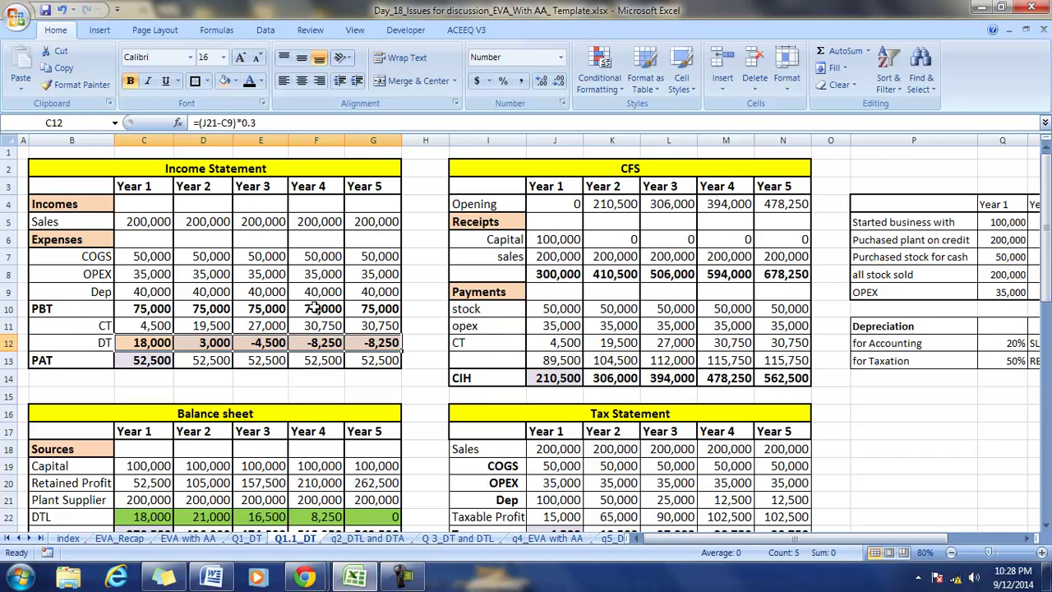
{"action": "left_click_drag", "start_coordinate": [449, 142], "coordinate": [419, 142]}
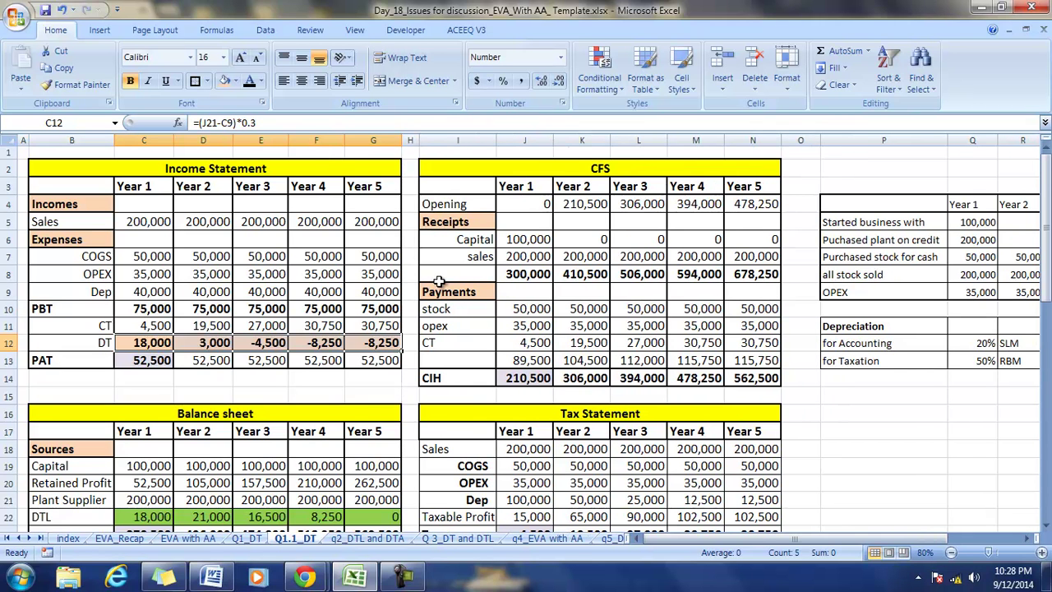